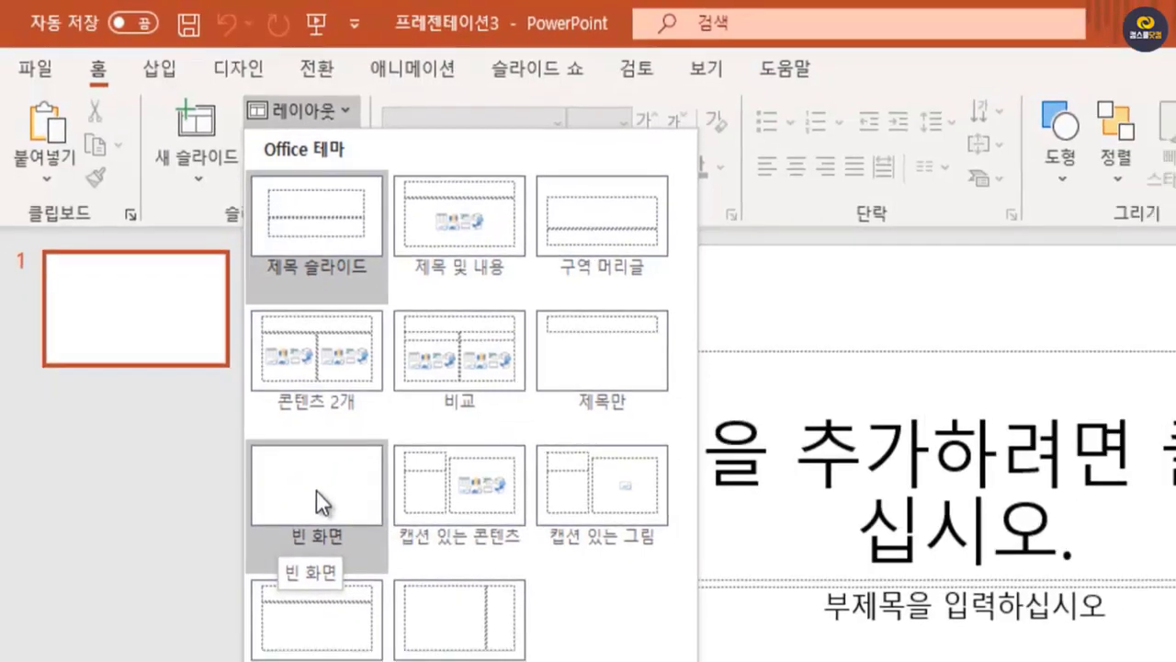
Step: Apply the blank layout (빈 화면) to the slide and add a horizontal text box reading 금연
left_click(325, 520)
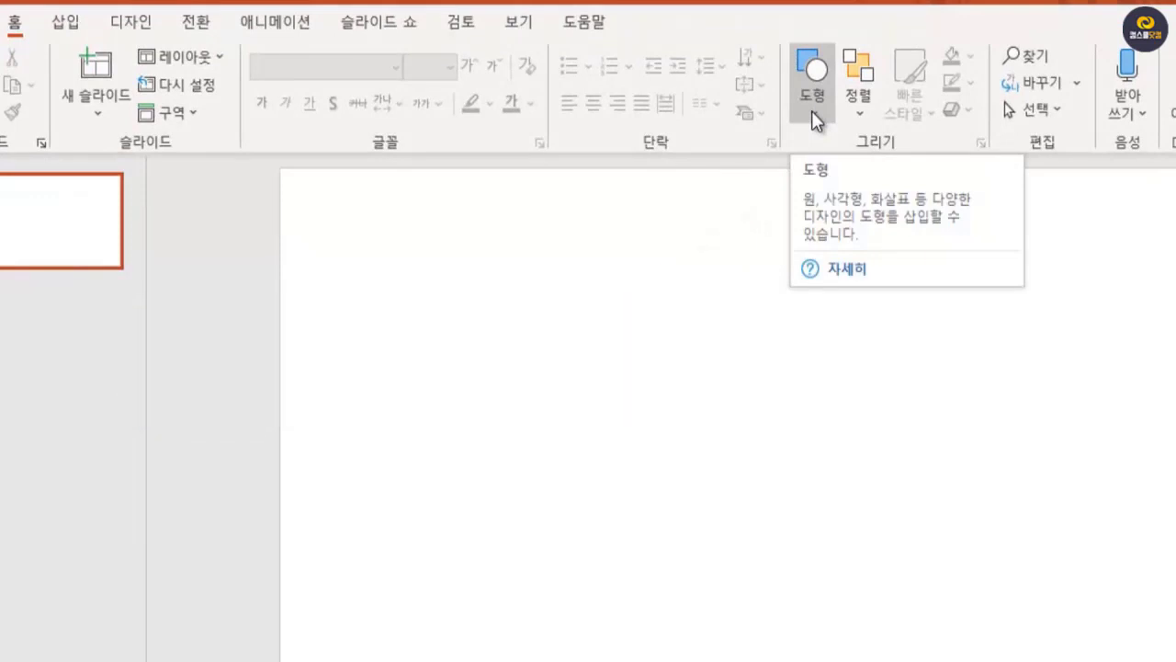
left_click(812, 111)
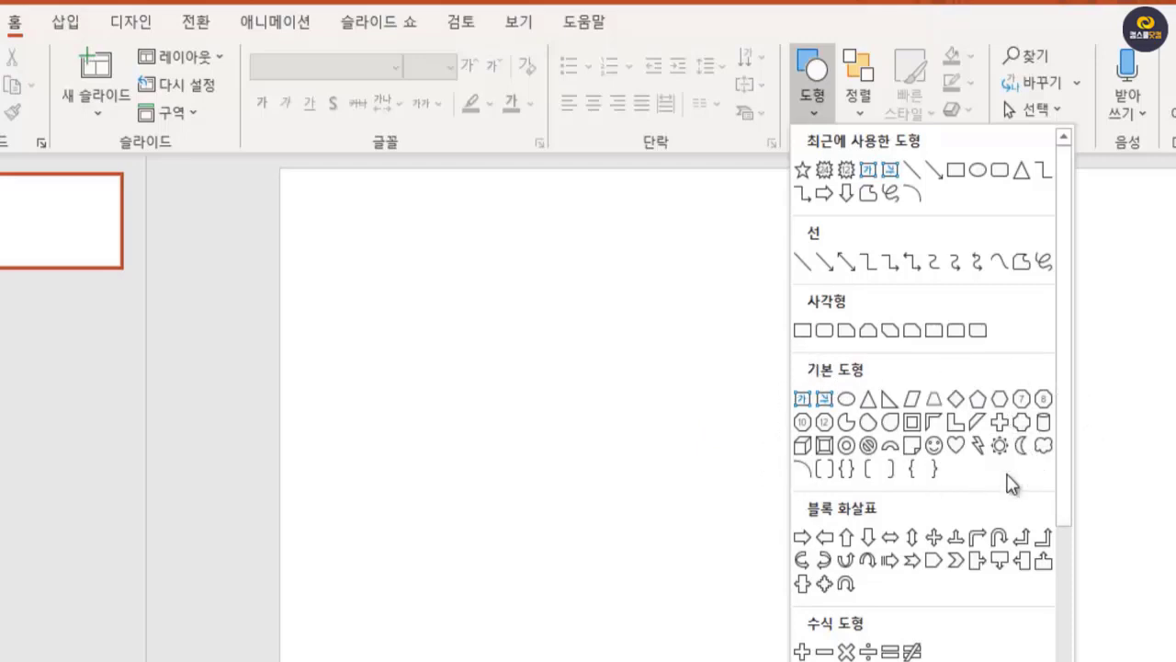
left_click(802, 398)
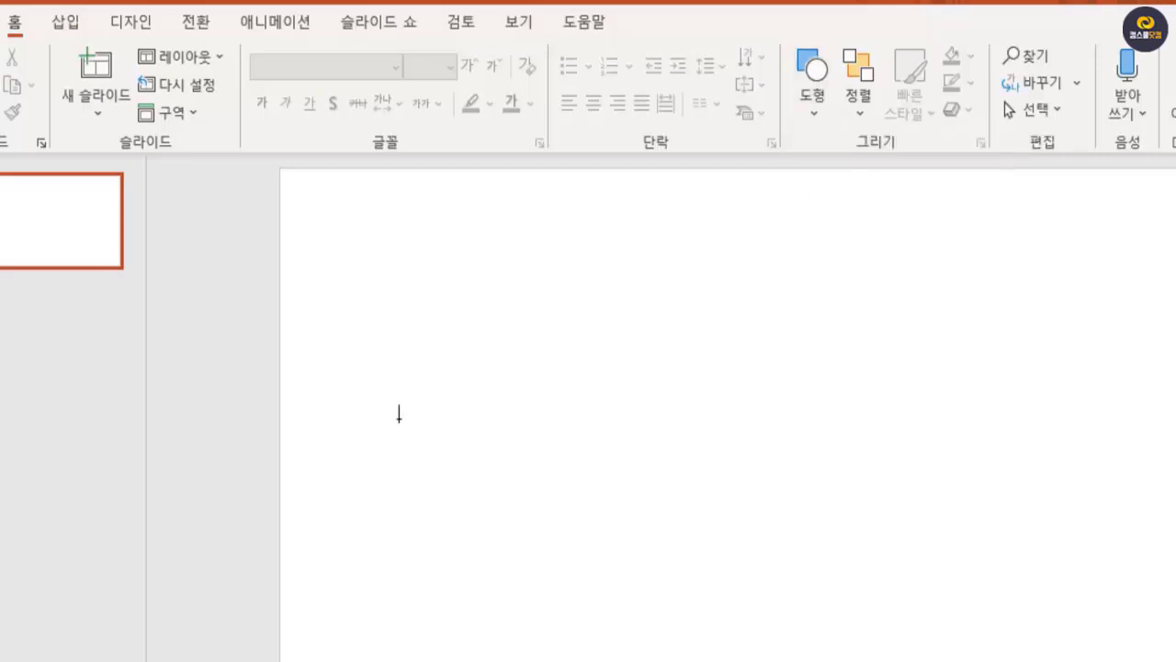
left_click(396, 362)
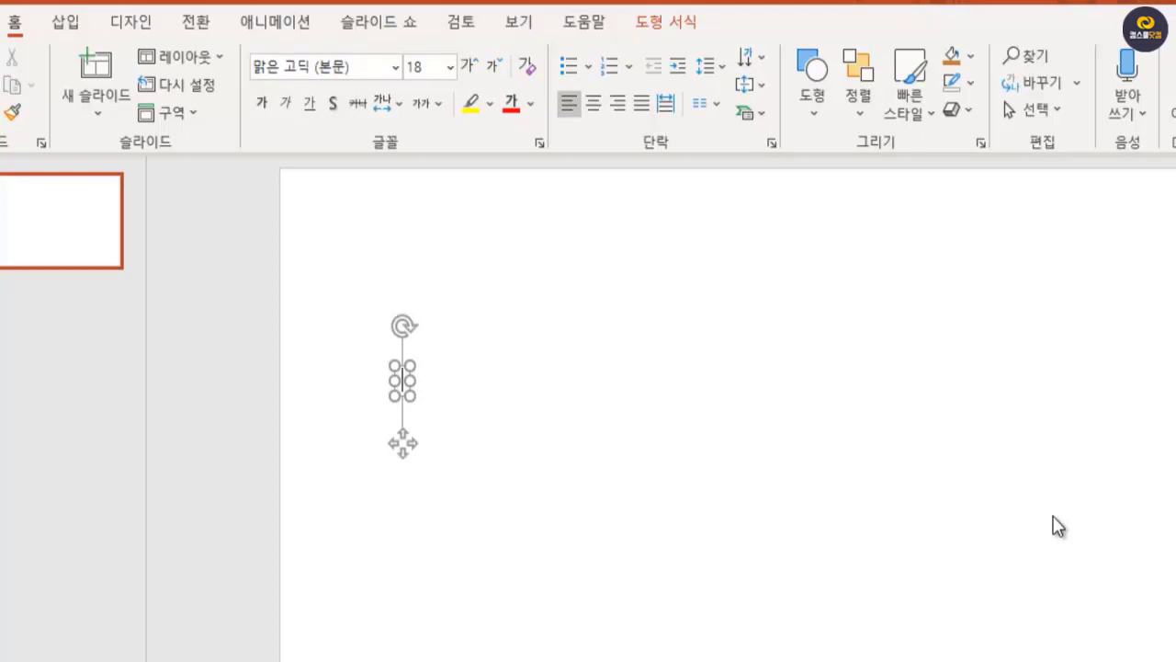
type("그ㅁ연")
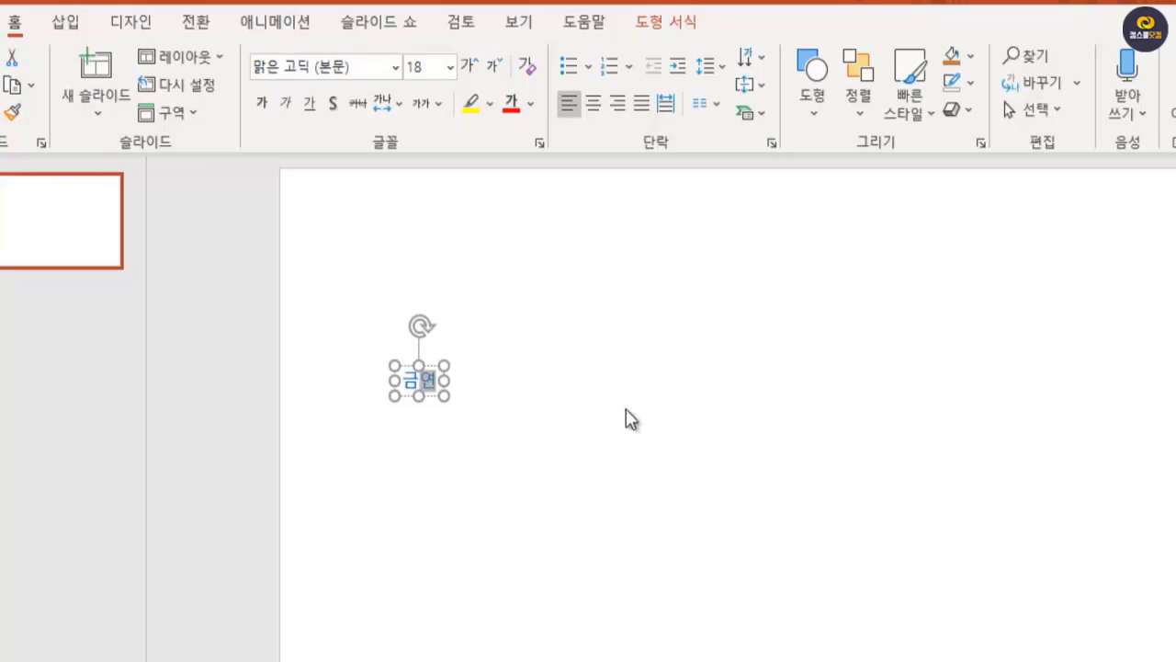
Step: Enlarge the 금연 text to font size 239
left_click(406, 366)
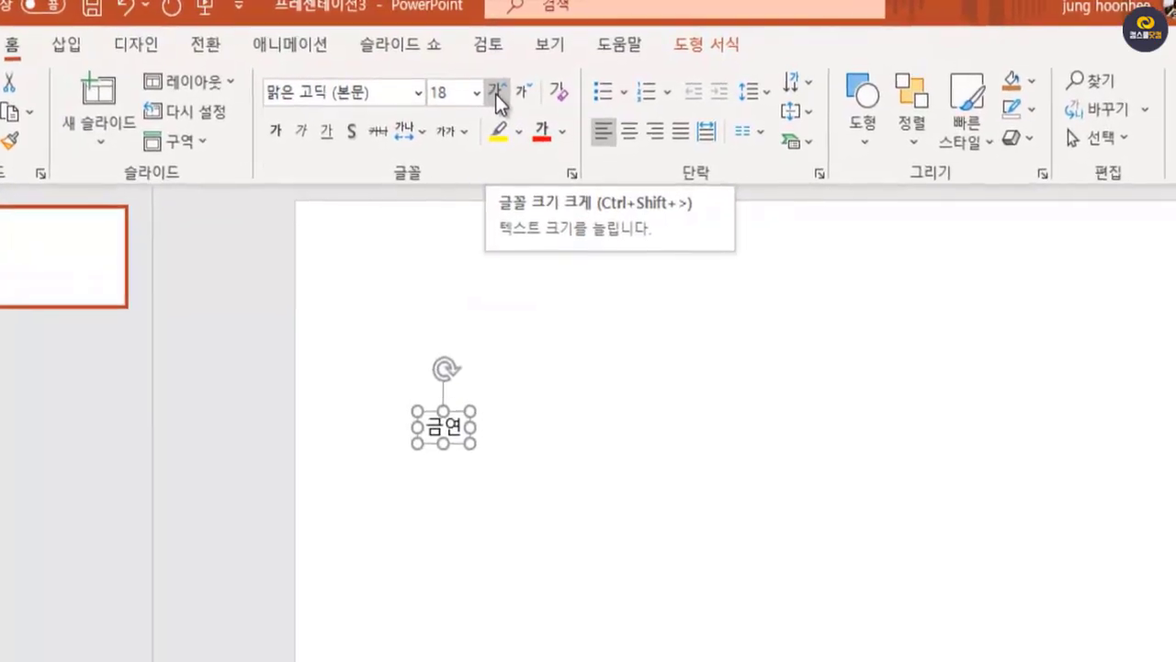
left_click(496, 93)
left_click(496, 93)
left_click(496, 93)
left_click(496, 93)
double_click(495, 94)
double_click(496, 94)
double_click(495, 94)
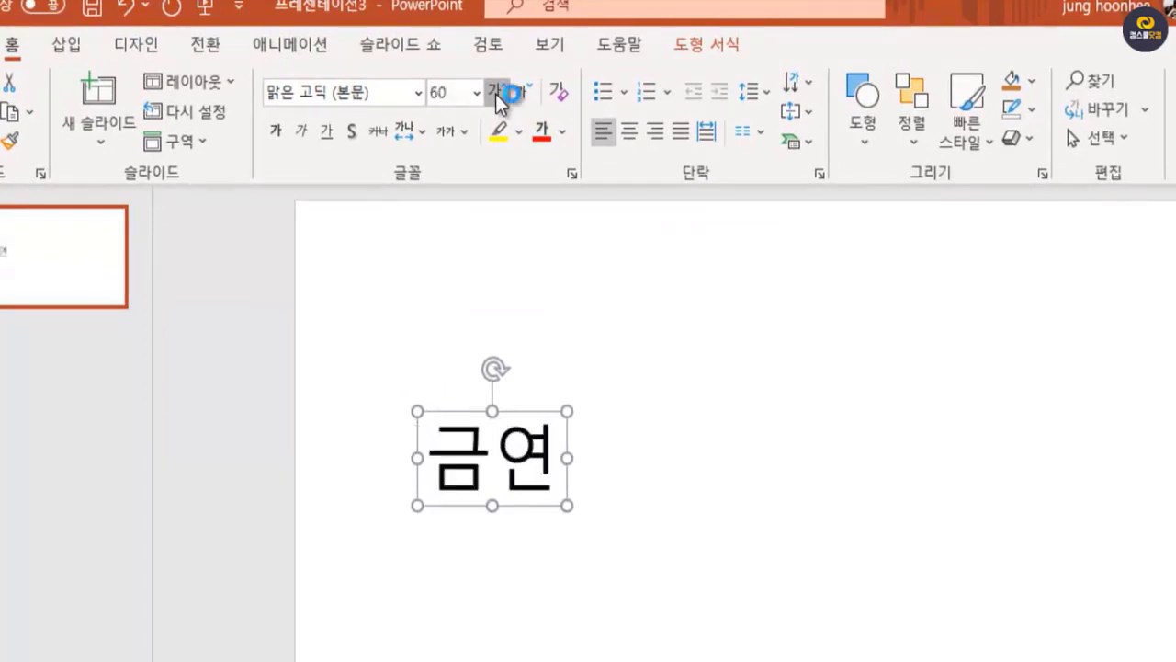
triple_click(495, 94)
left_click(495, 94)
left_click(495, 94)
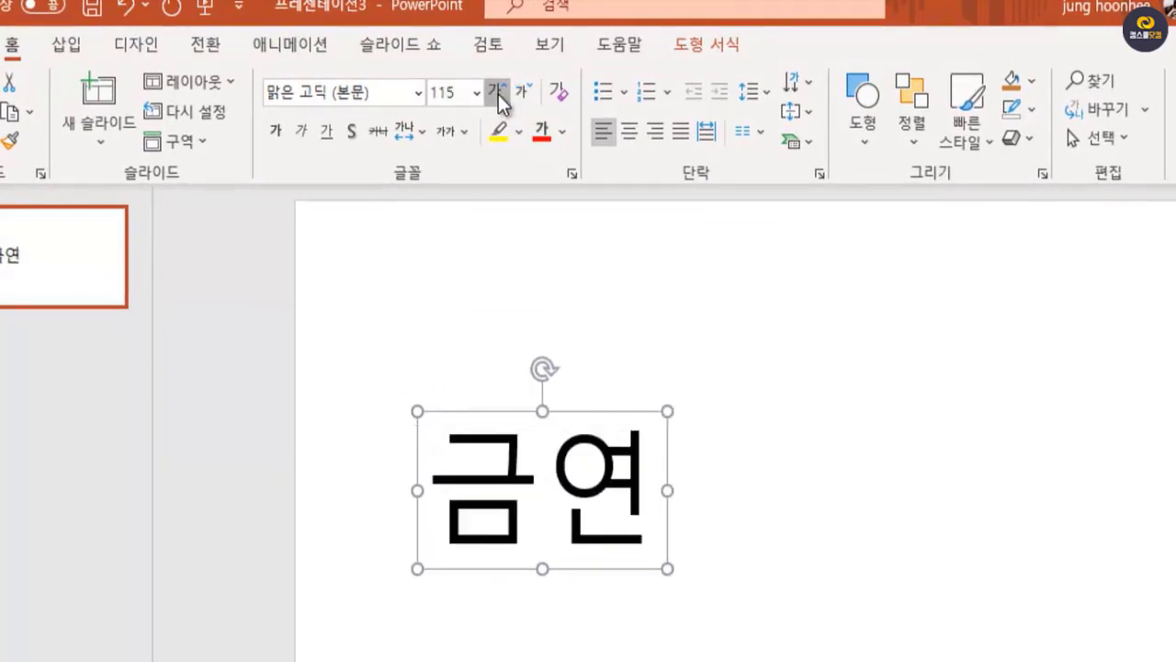
left_click(495, 93)
double_click(498, 94)
left_click(498, 93)
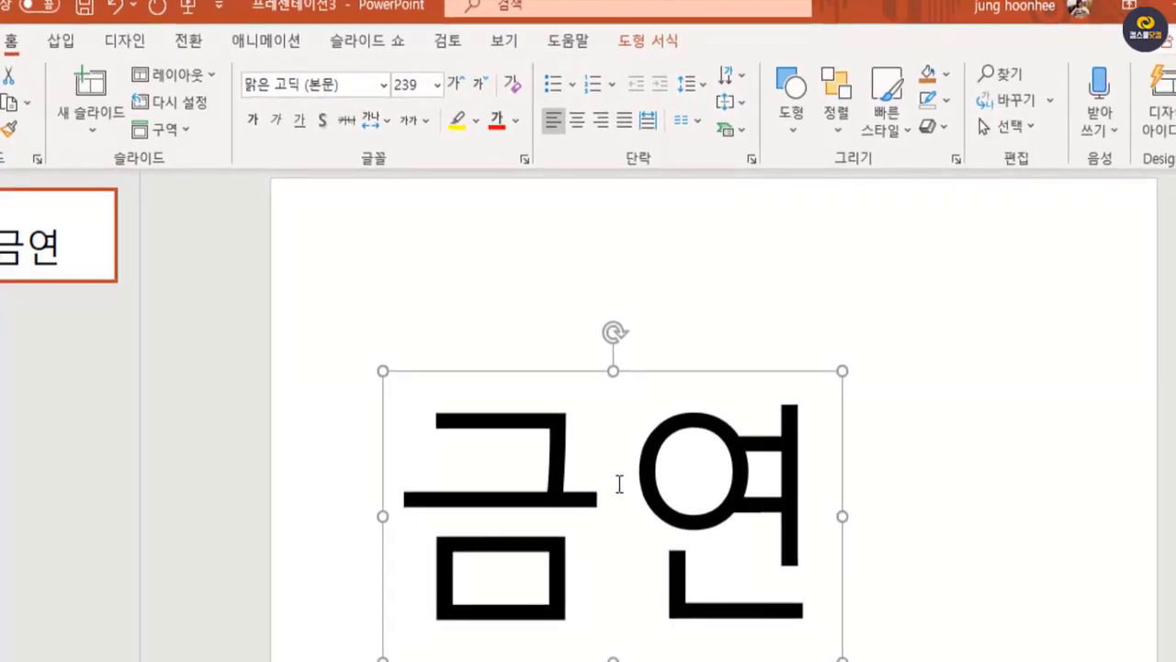
left_click(619, 485)
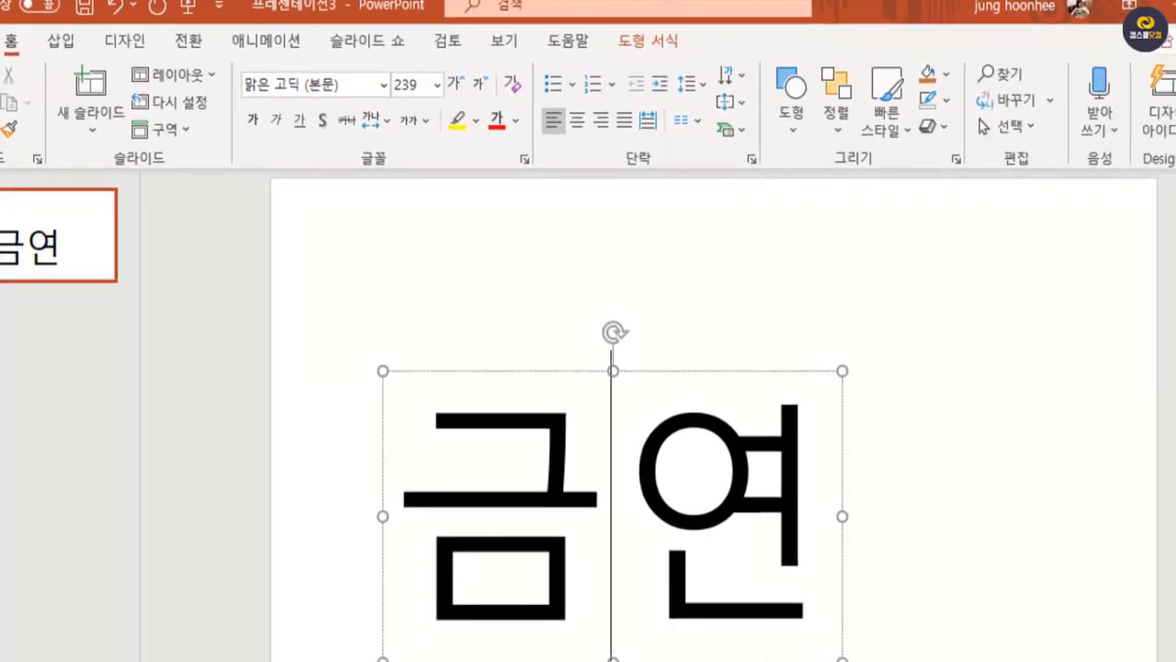
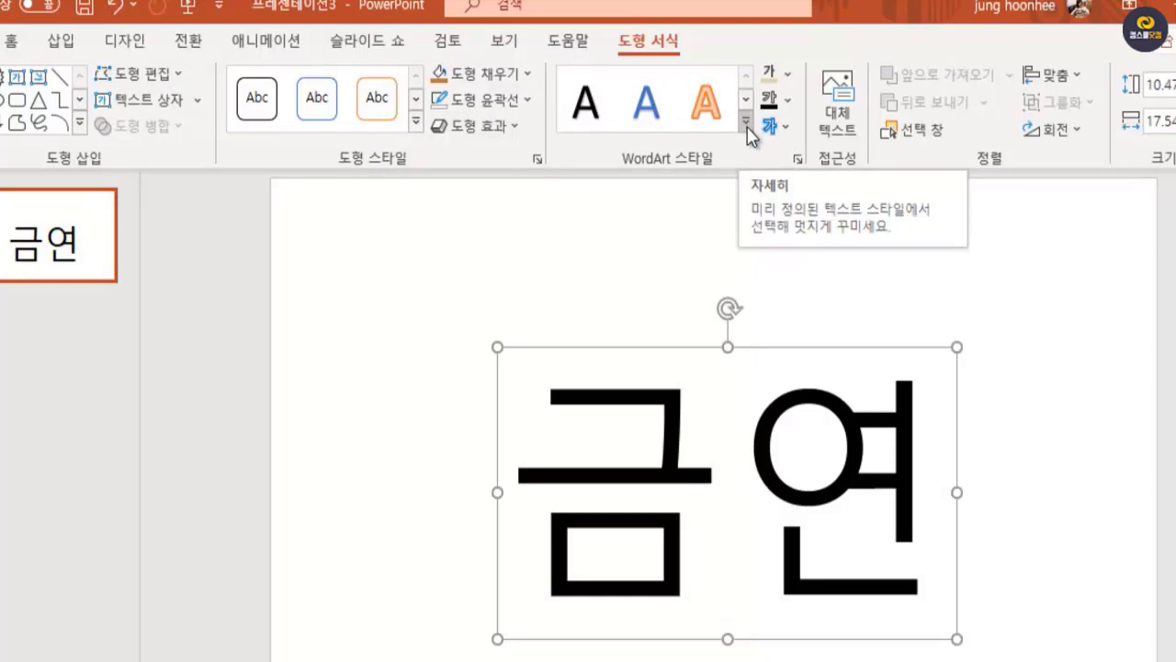
Step: Apply the grey patterned WordArt style to the 금연 text and set its fill to standard red
left_click(747, 125)
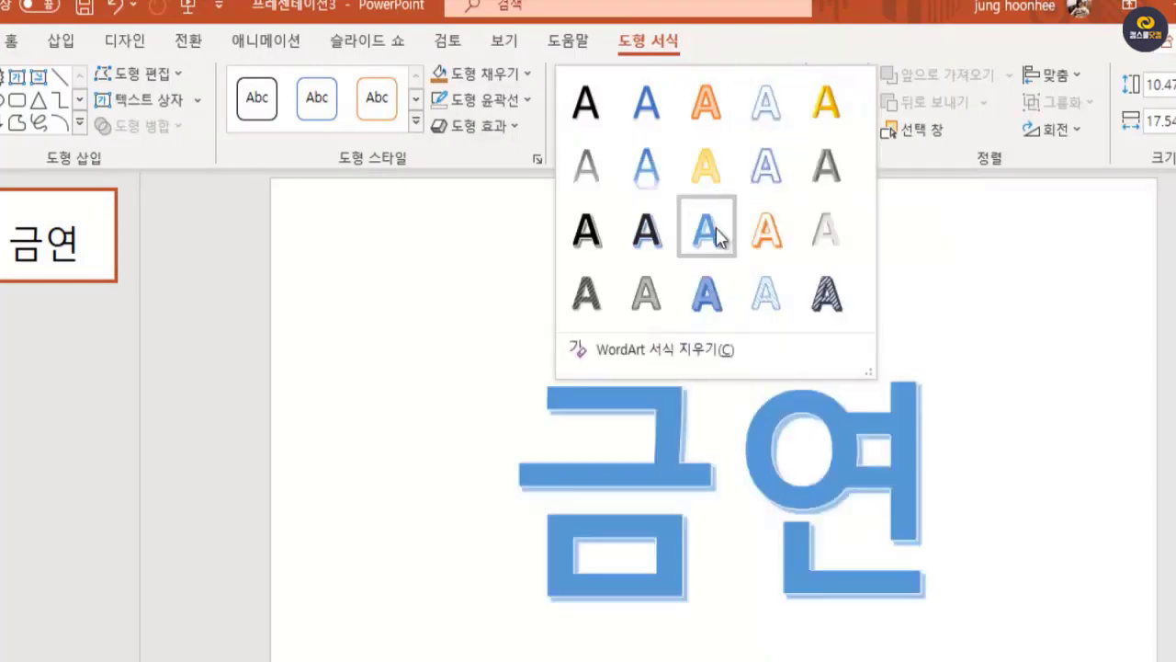
left_click(638, 294)
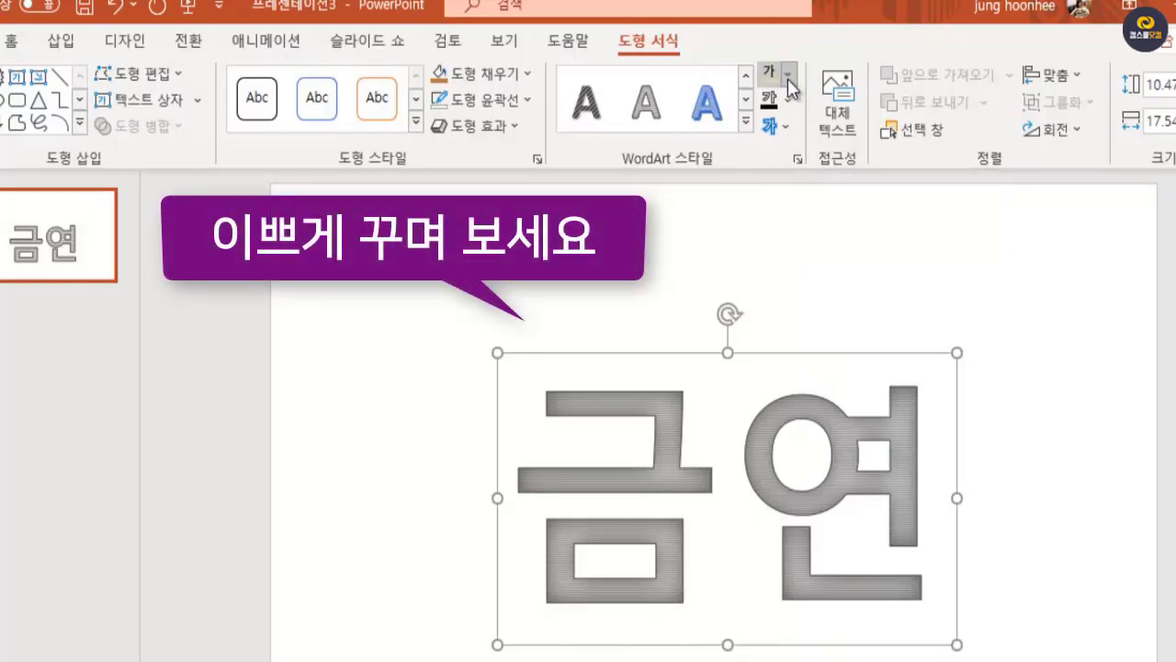
left_click(788, 78)
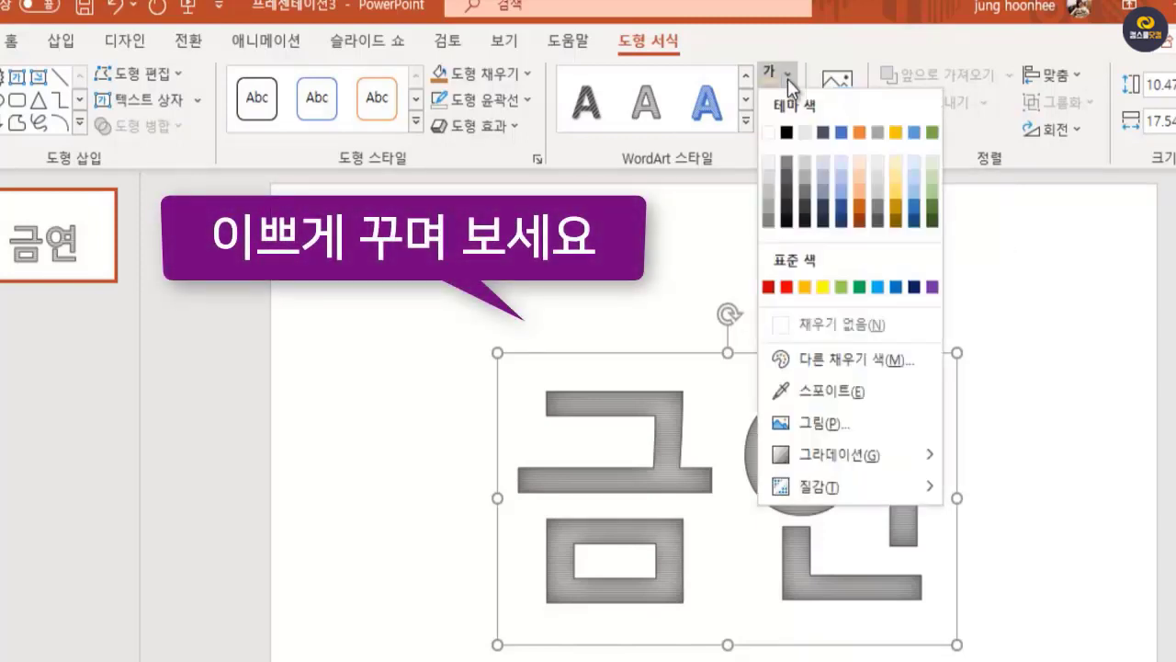
left_click(786, 288)
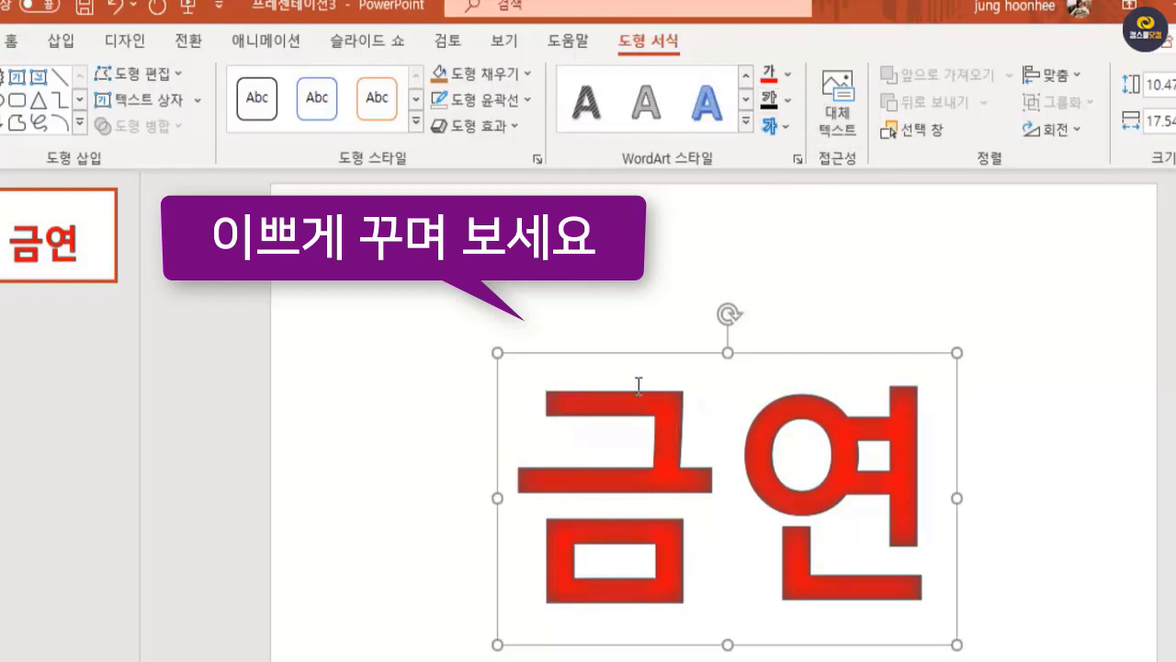
Step: Remove the outline of the 금연 text and add the inner (안쪽) shadow cast from the top
left_click(791, 100)
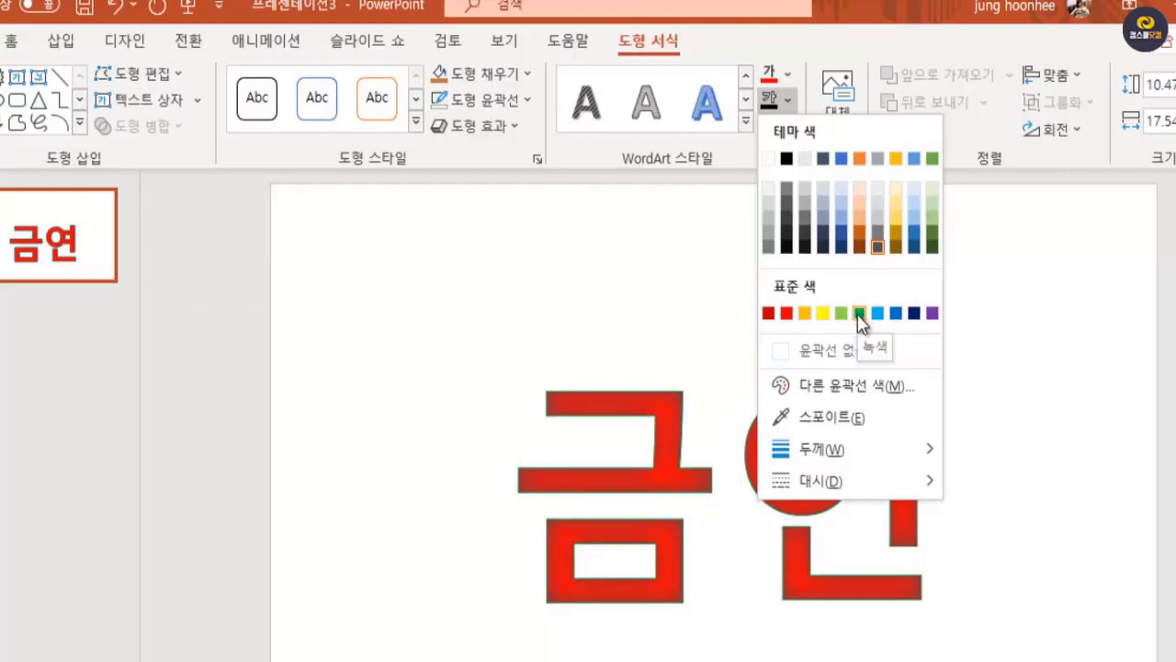
left_click(839, 353)
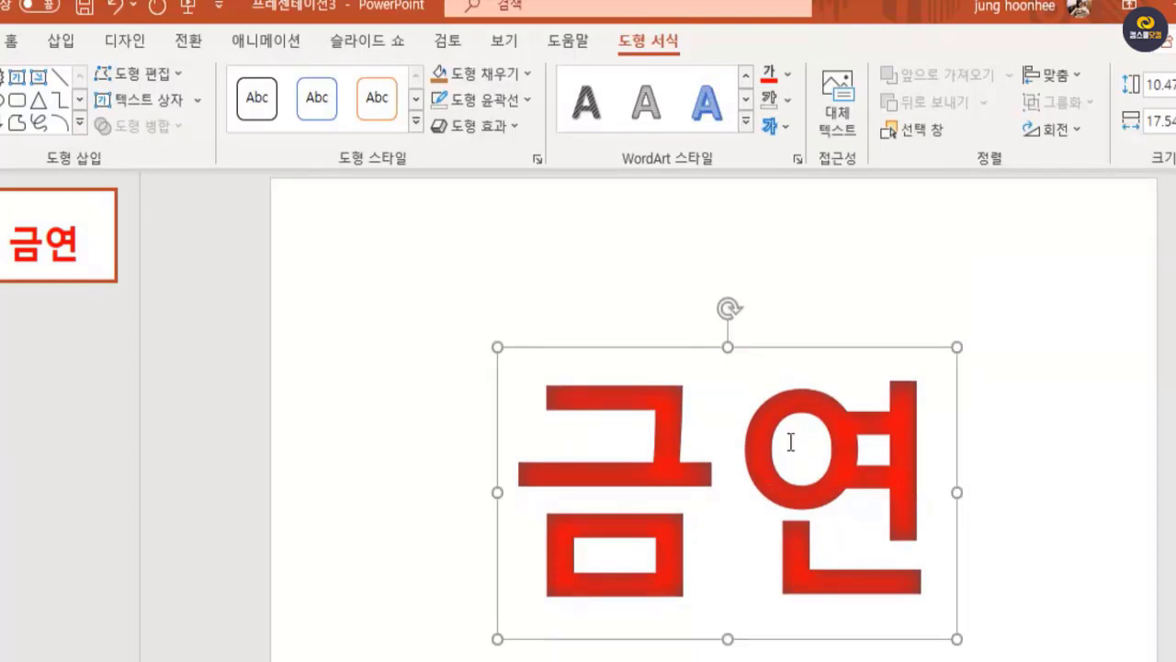
left_click(786, 129)
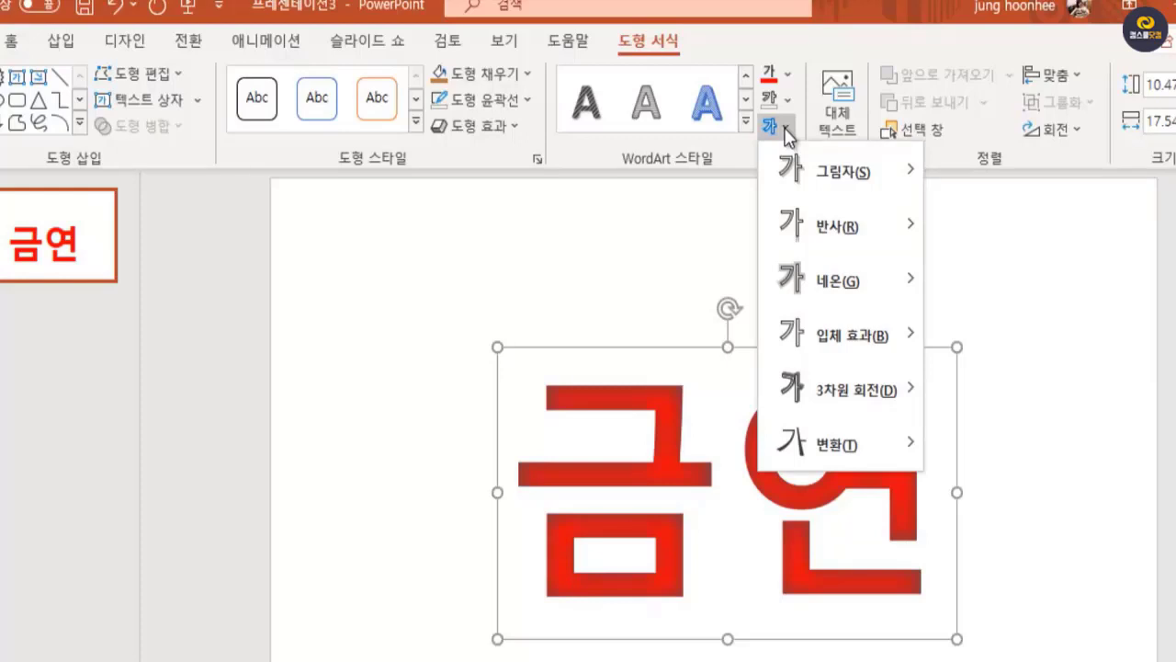
mouse_move(800, 171)
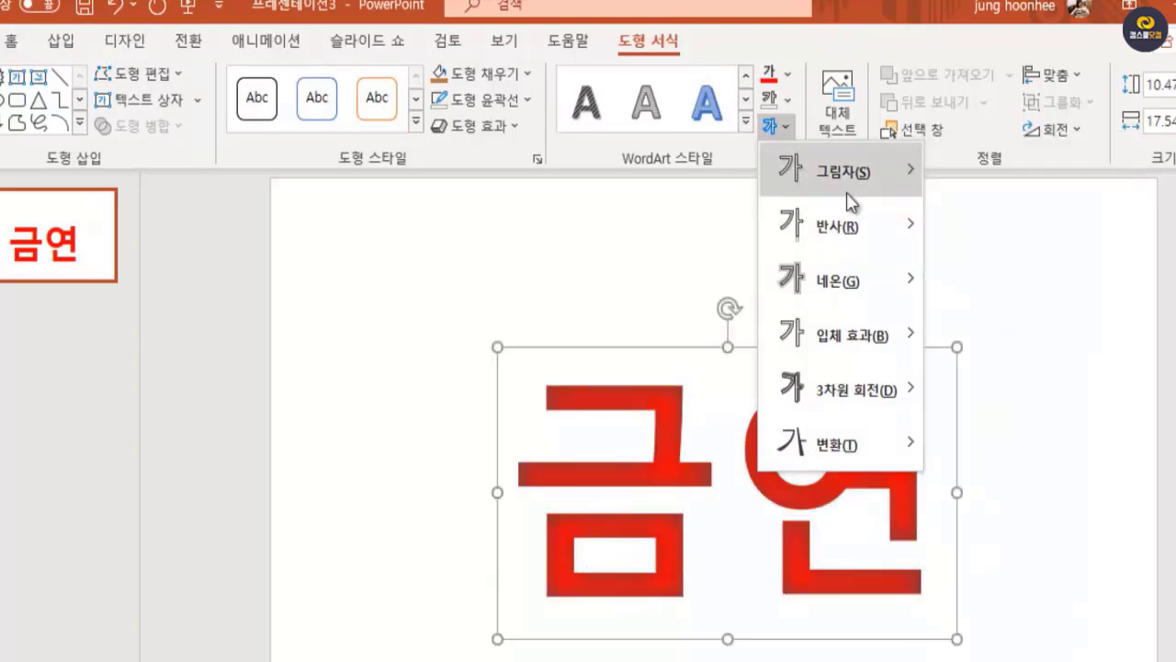
mouse_move(846, 173)
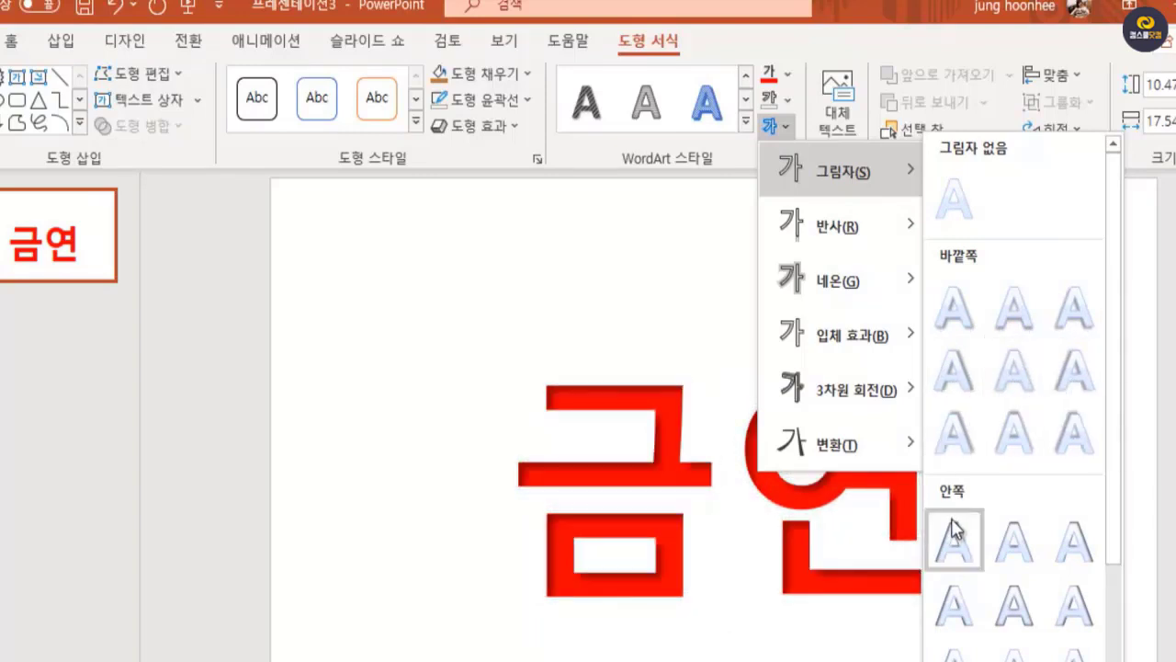
left_click(1010, 544)
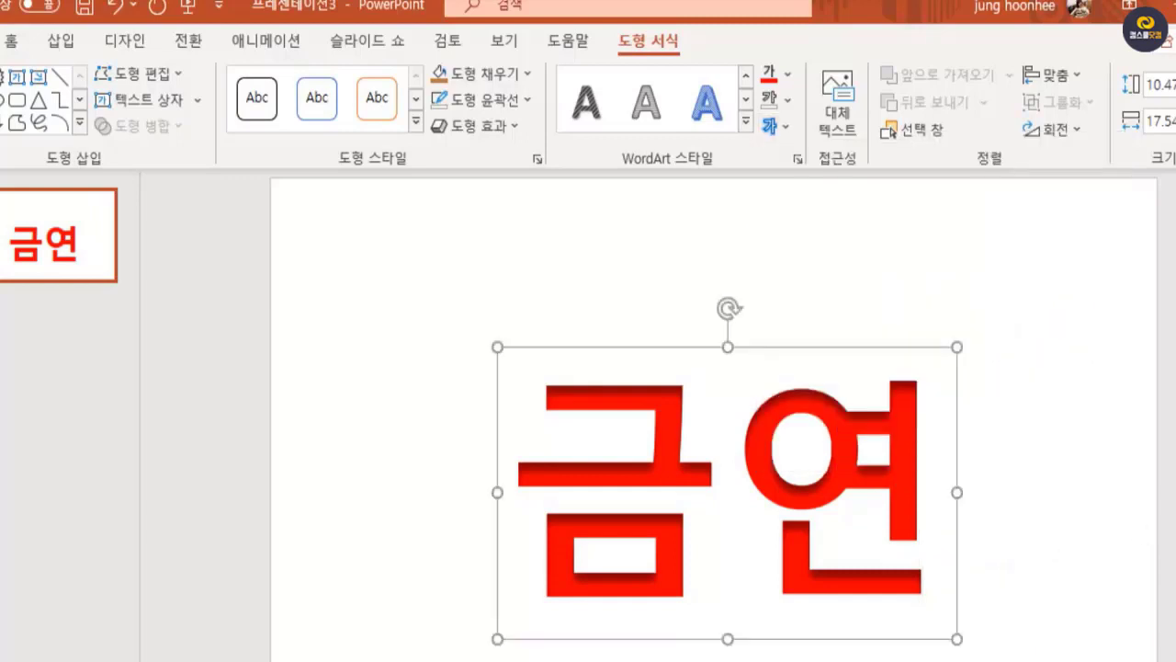
Step: Widen the 금연 text box to about 20.36 cm and warp its text with the octagonal transform (변환, 휘기)
left_click_drag(958, 640, 1031, 639)
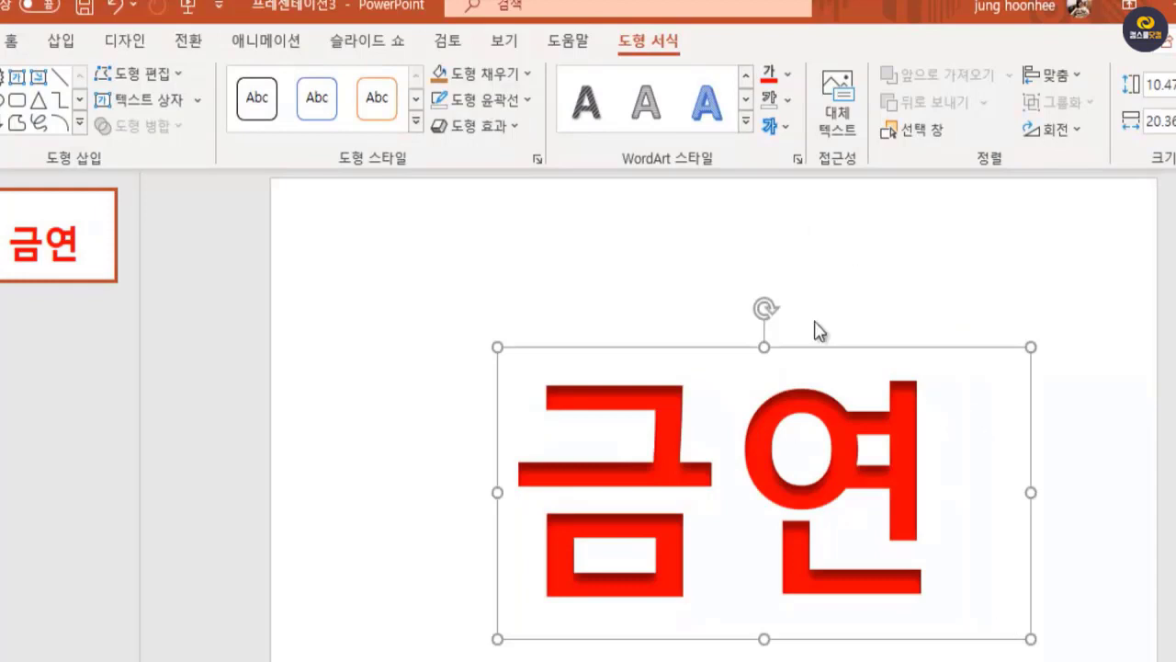
left_click(792, 131)
mouse_move(832, 279)
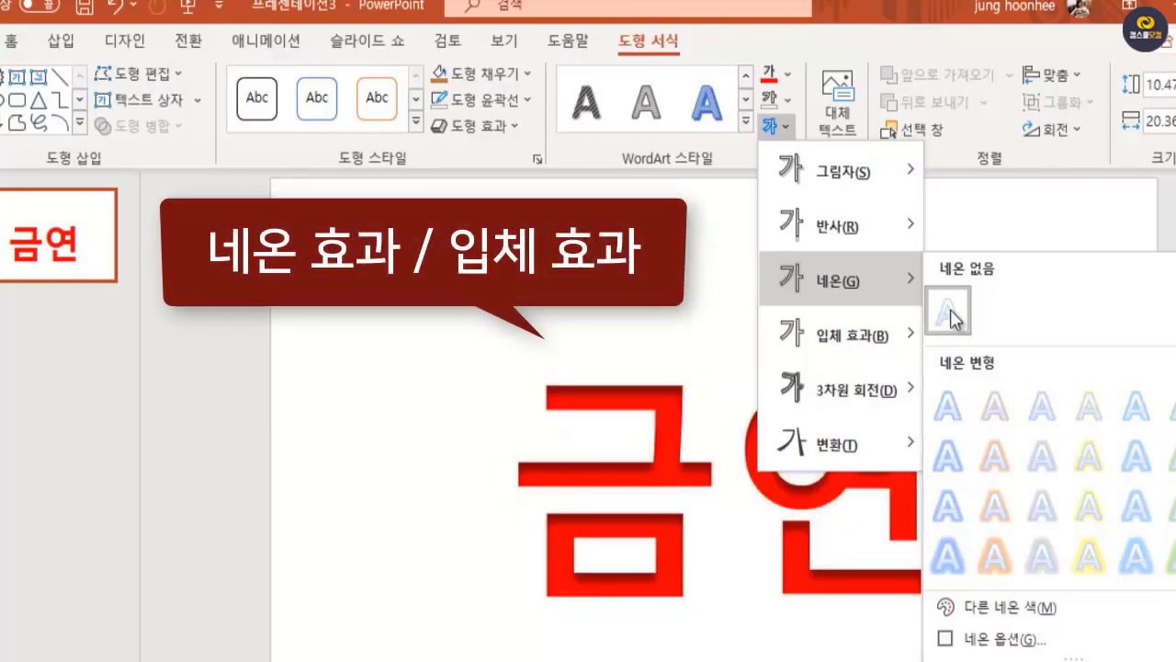
mouse_move(864, 341)
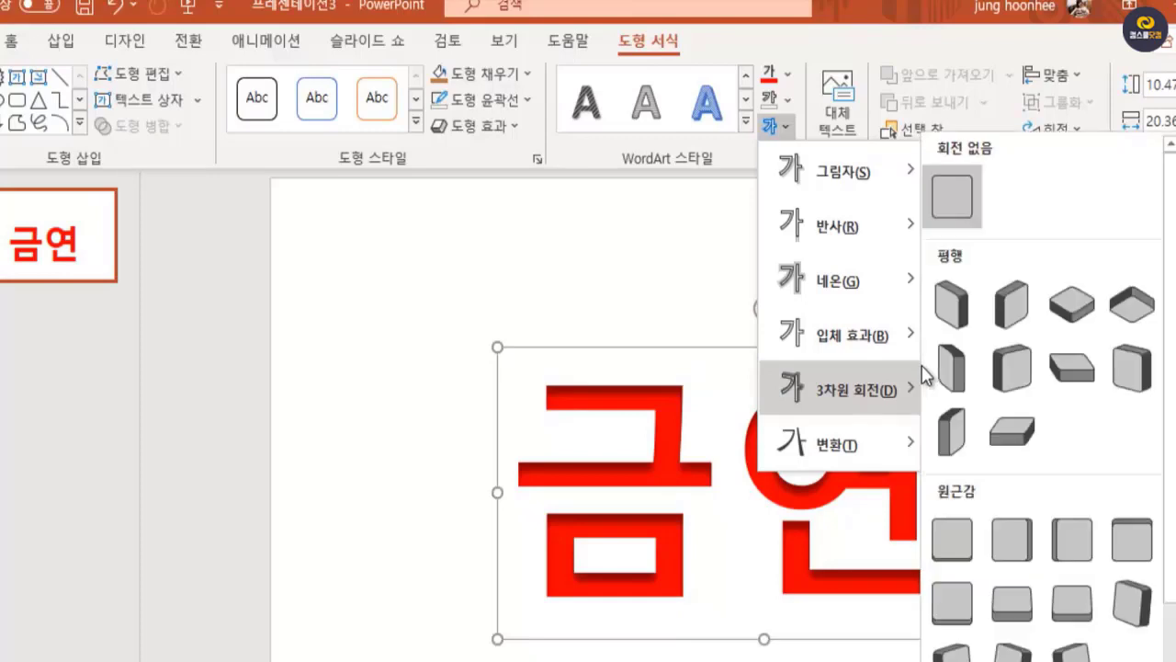
mouse_move(807, 337)
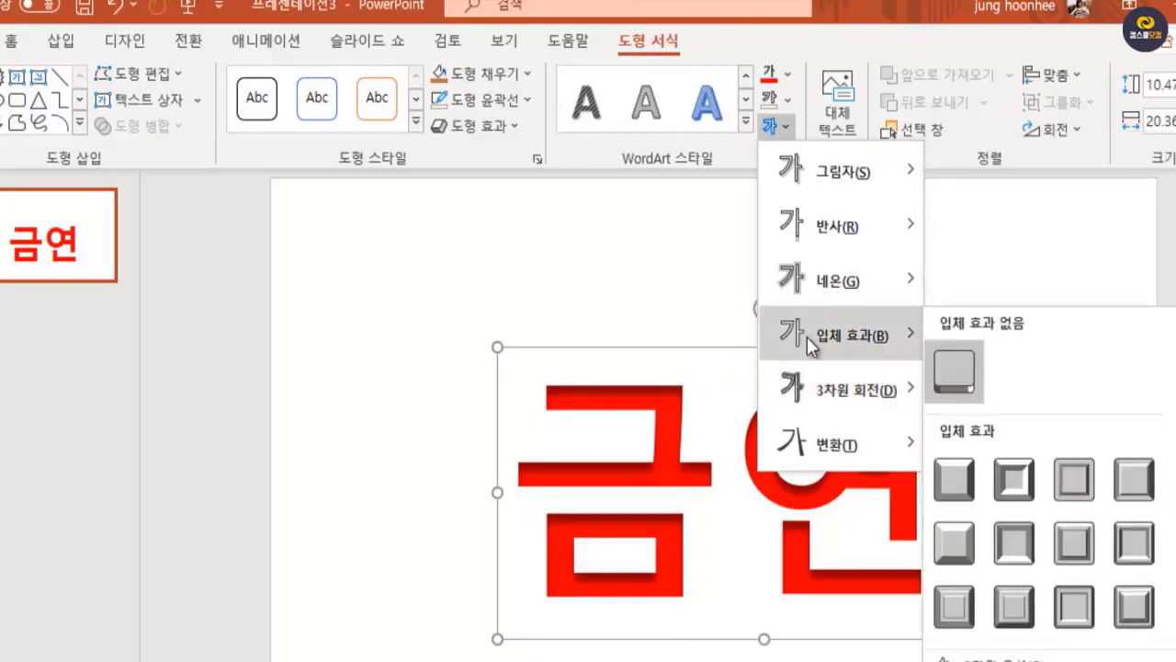
mouse_move(809, 452)
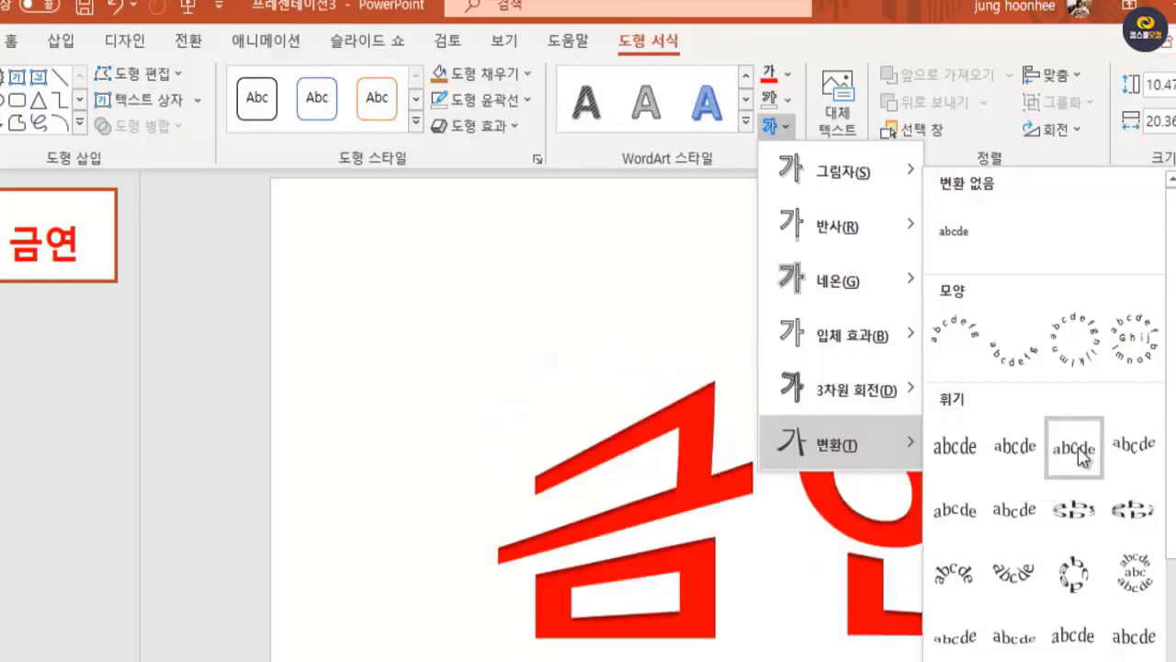
left_click(1016, 449)
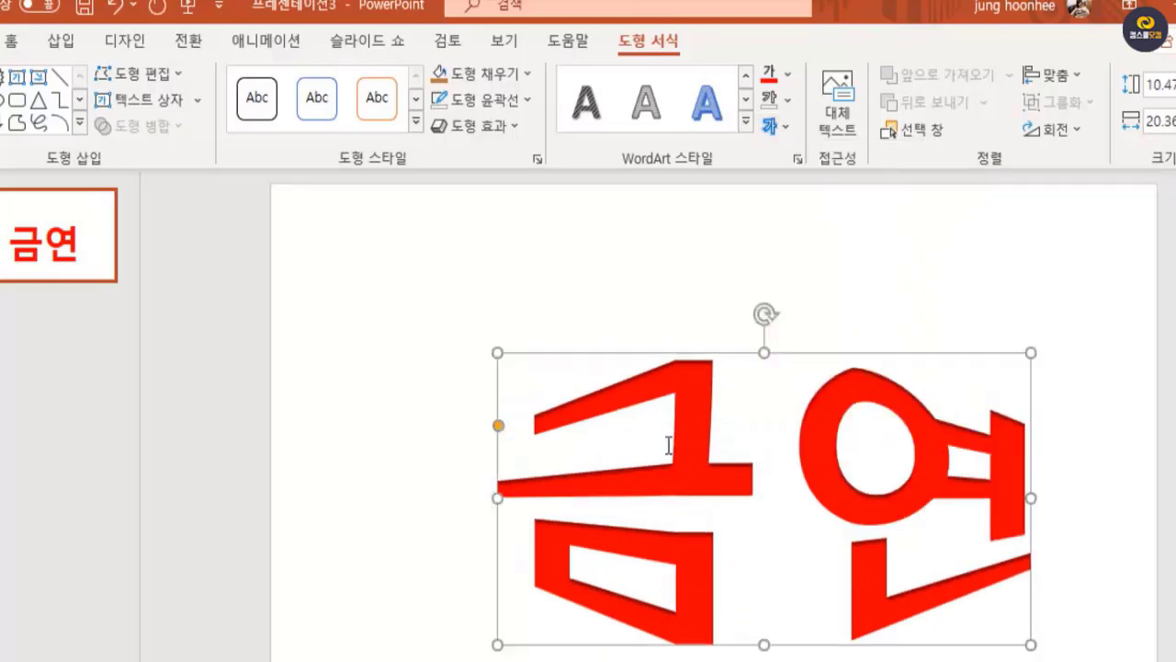
Step: Move the warped 금연 text slightly up and left on the slide and bring up the transform (변환) choices
left_click_drag(650, 355, 609, 331)
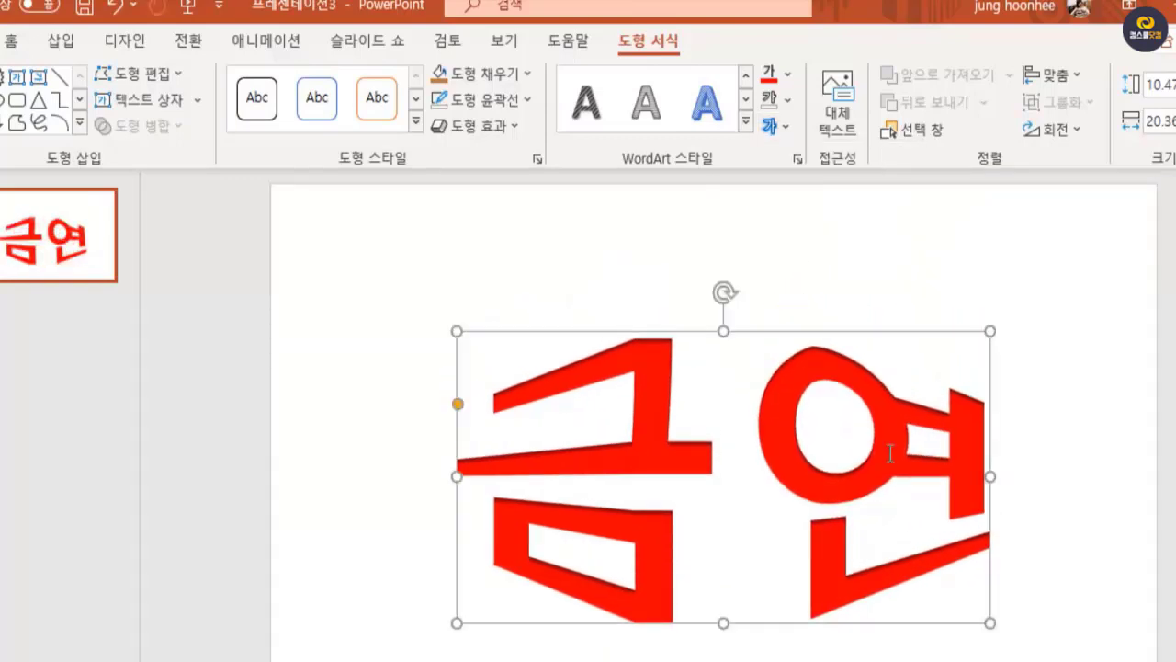
left_click(787, 128)
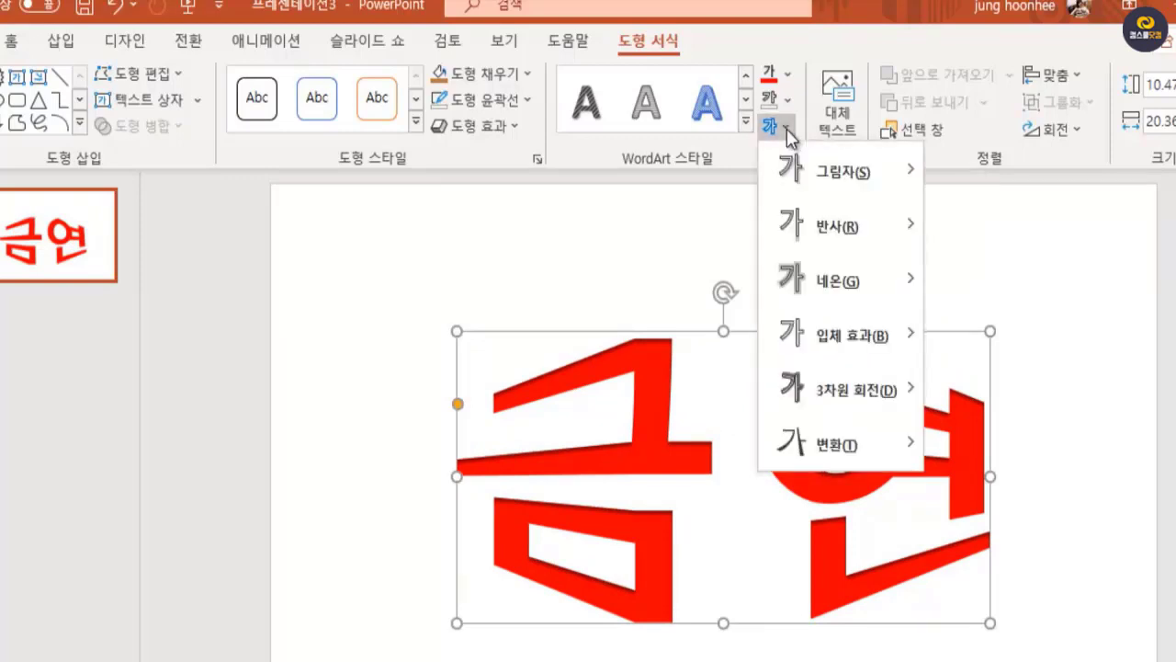
mouse_move(864, 442)
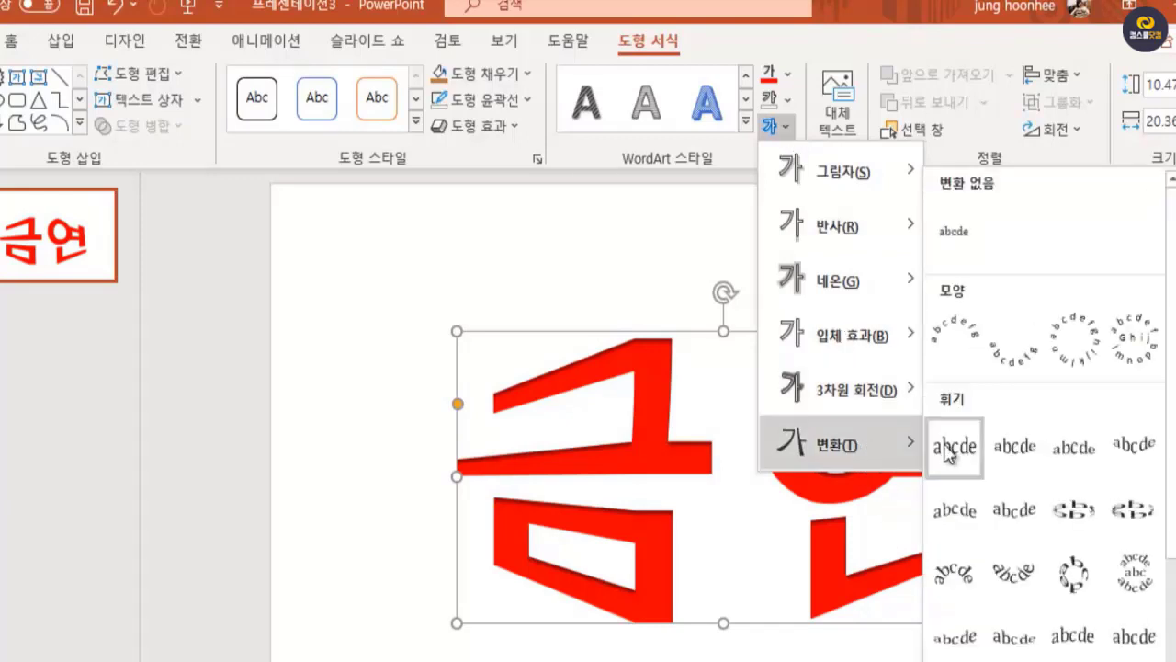
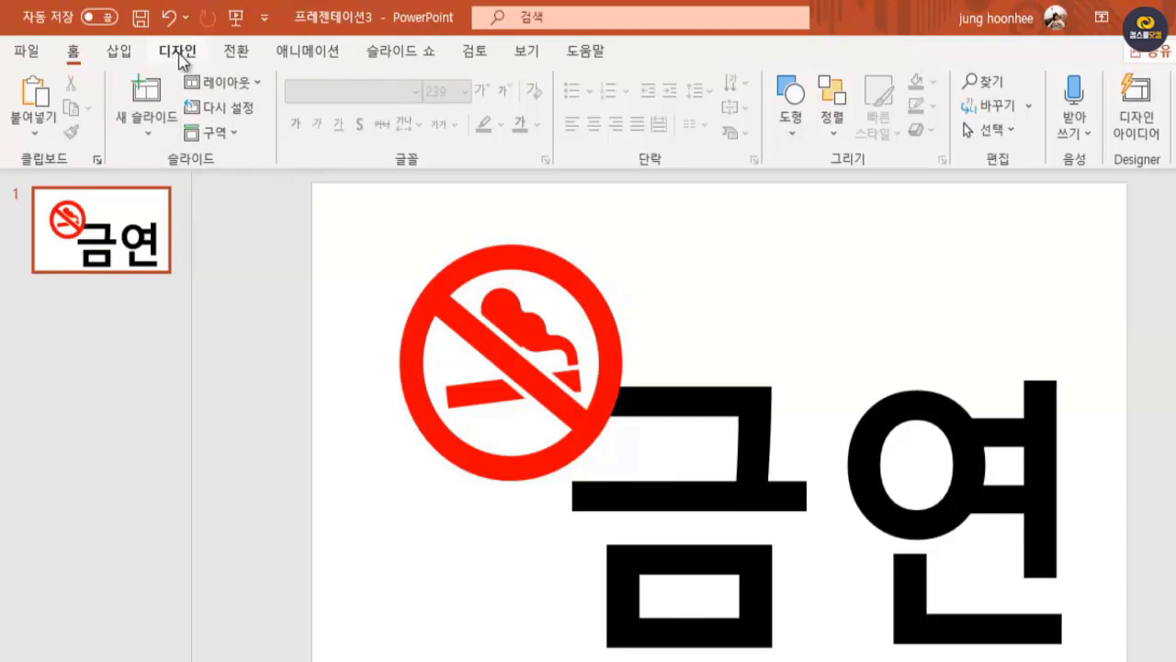
Step: Check the slide dimensions and orientation in the custom slide size settings (사용자 지정 슬라이드 크기) and leave without changes
left_click(184, 57)
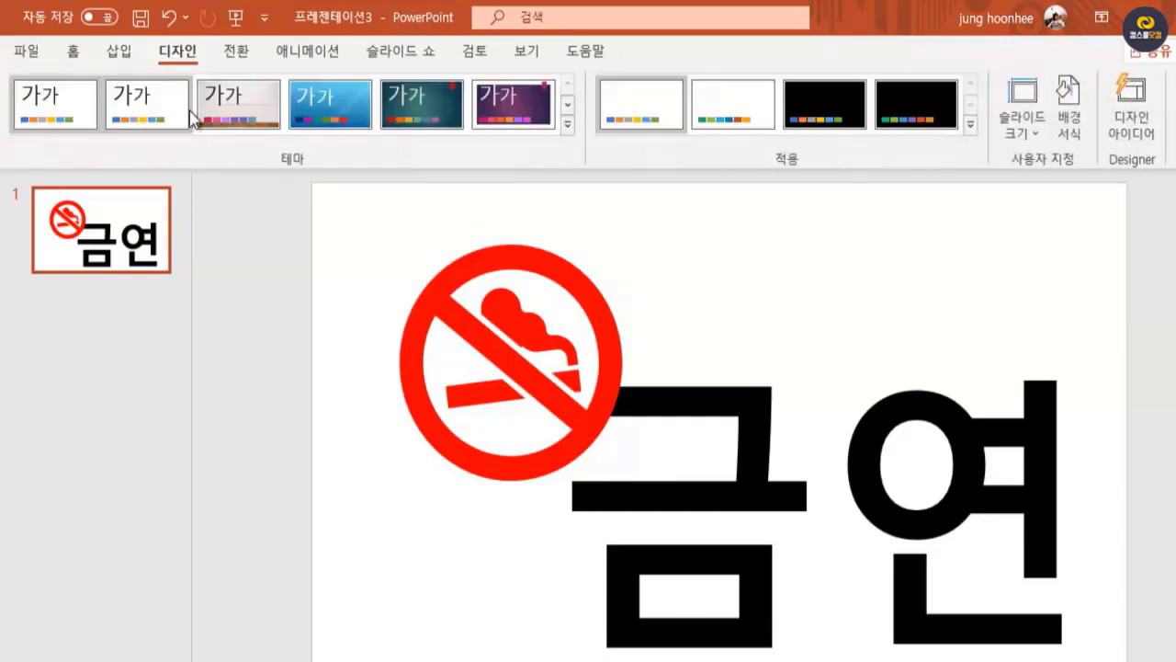
left_click(1038, 133)
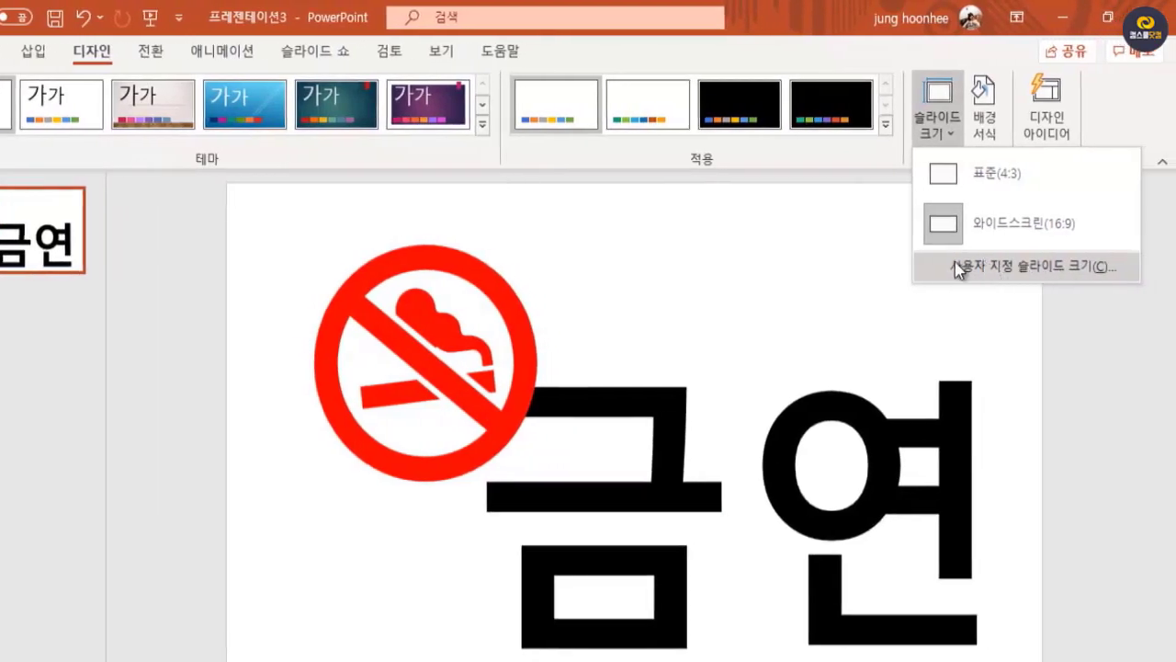
left_click(1083, 267)
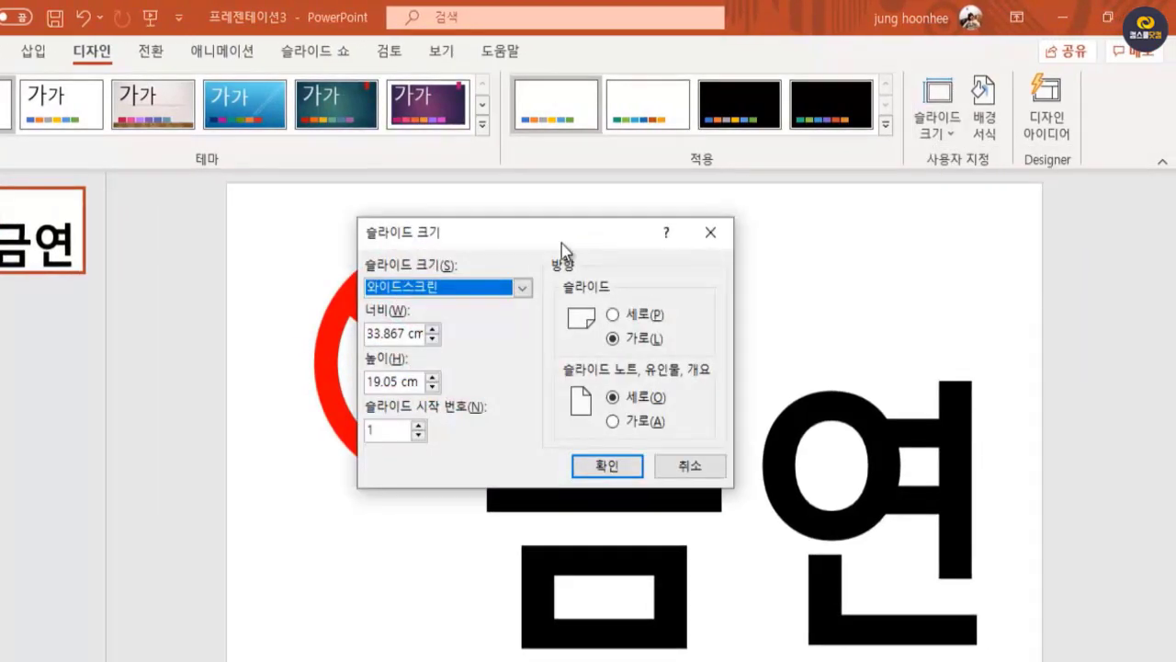
left_click_drag(567, 236, 436, 184)
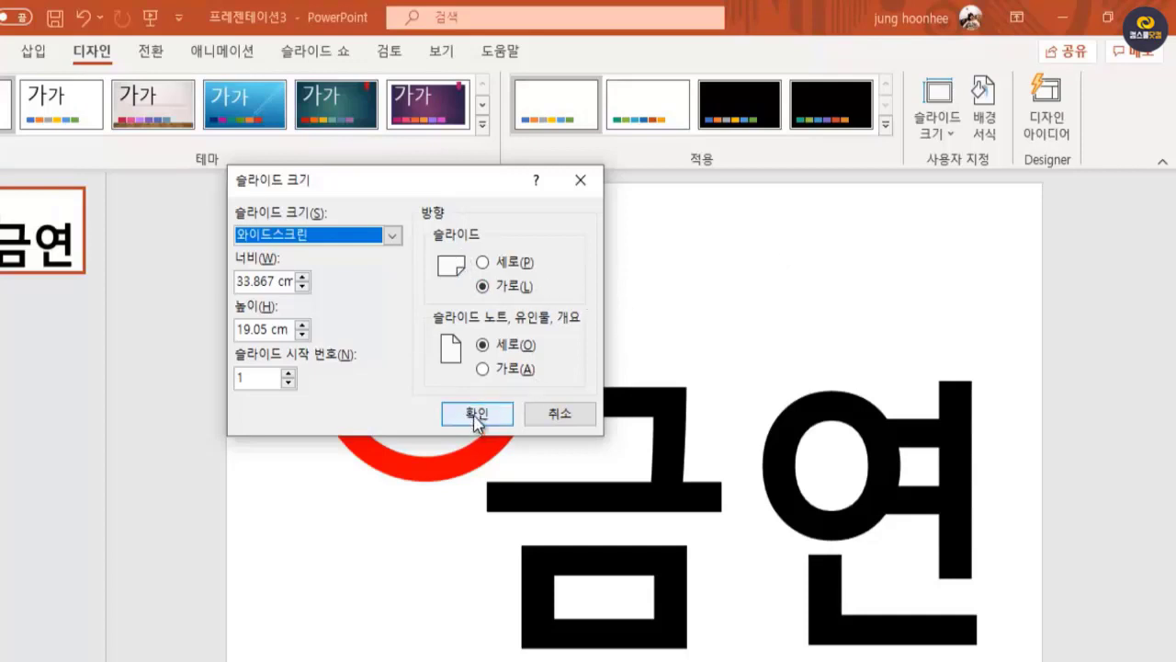
left_click(746, 271)
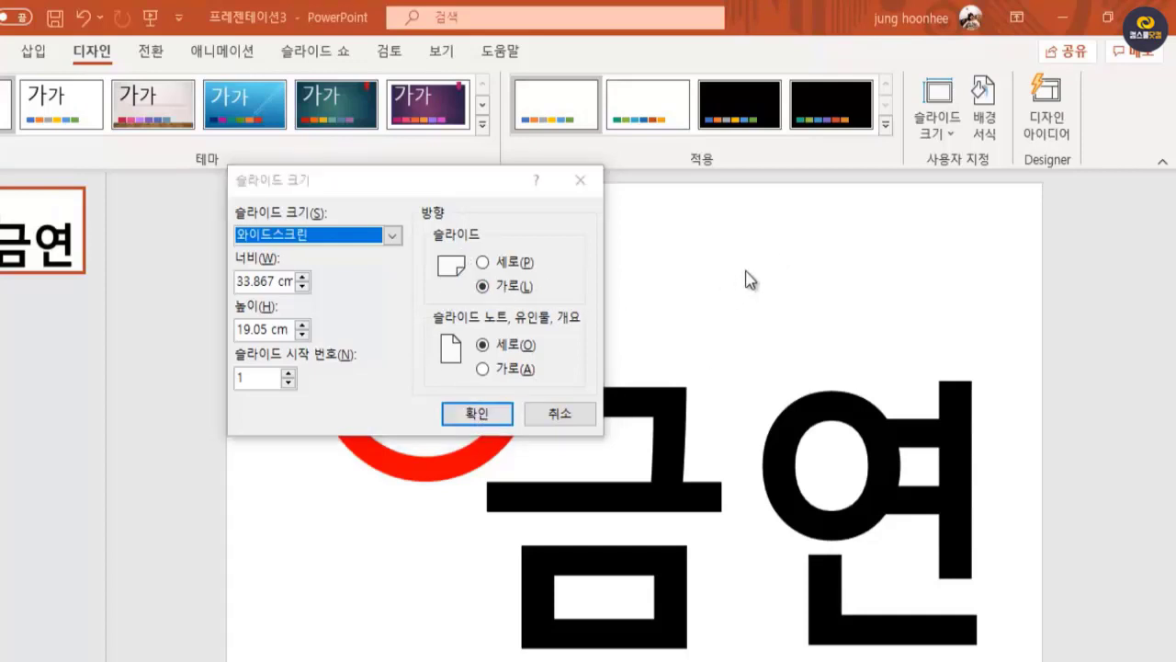
left_click(542, 415)
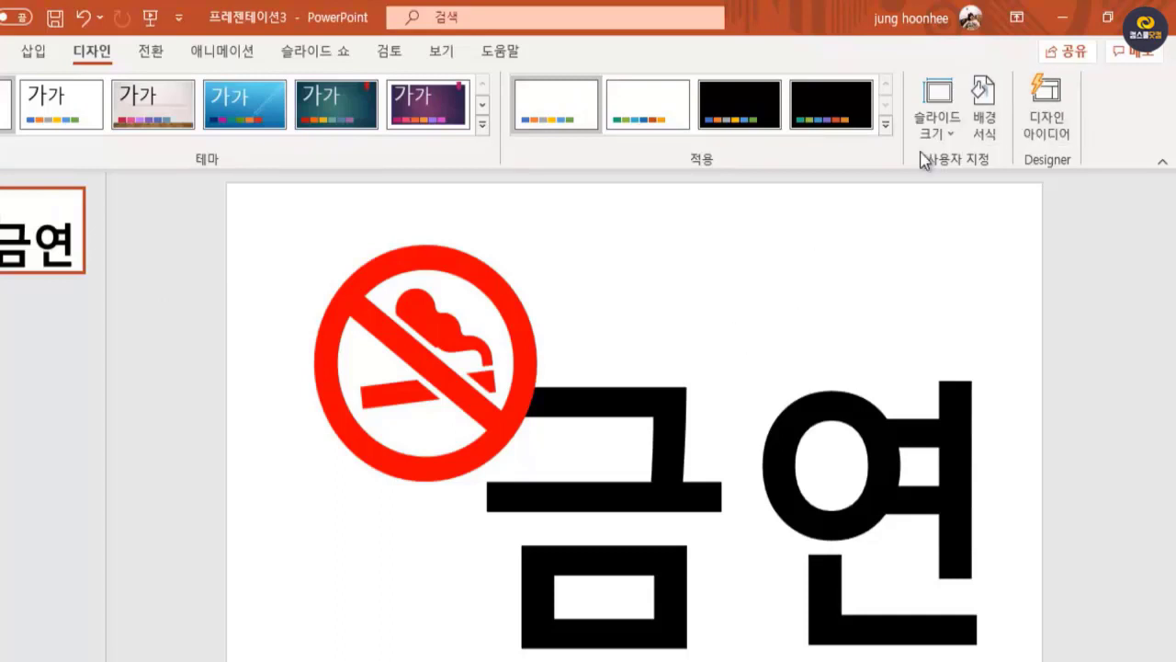
Step: Try the portrait (세로) slide orientation in the custom slide size settings and restore landscape (가로)
left_click(937, 124)
left_click(1007, 266)
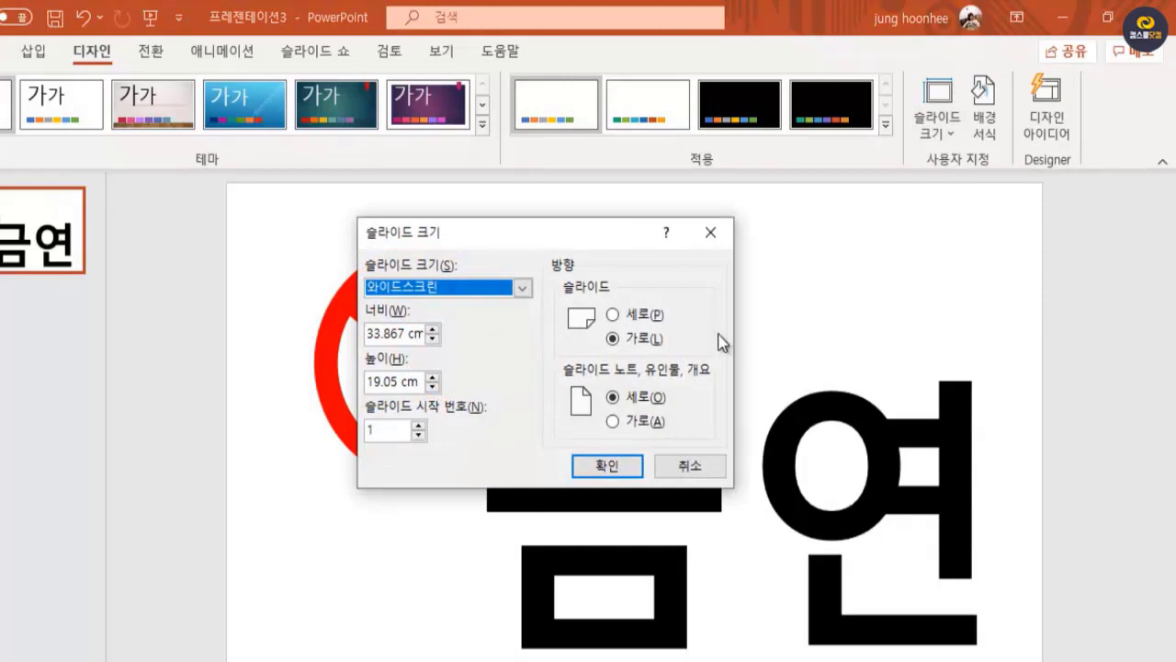
left_click(613, 314)
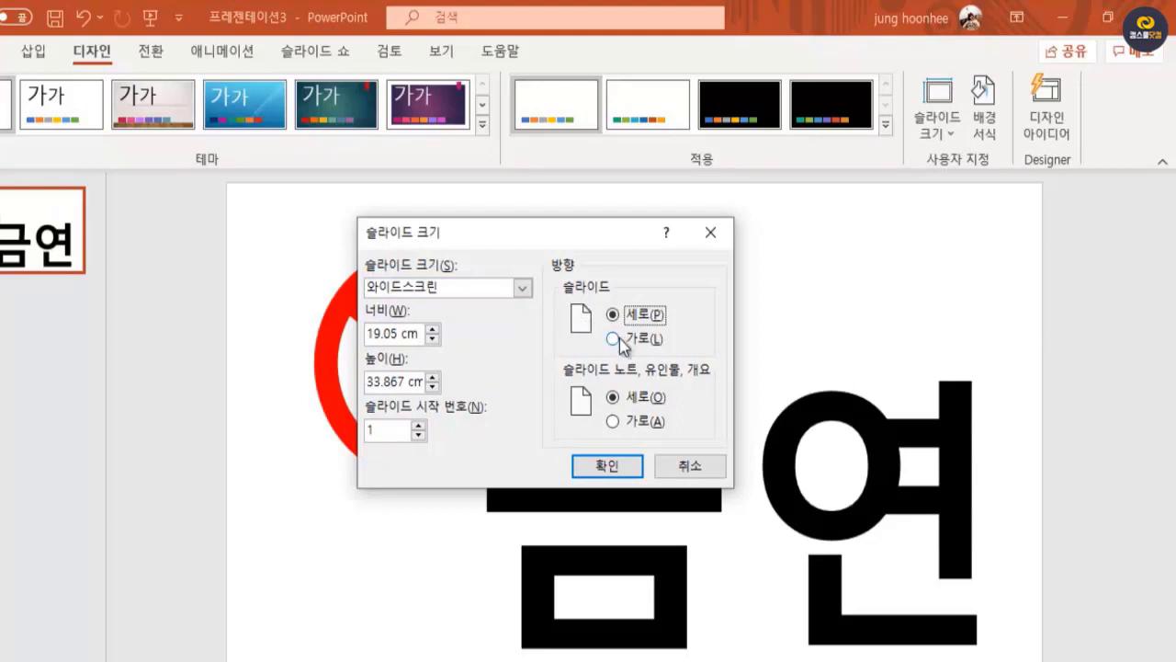
left_click(613, 339)
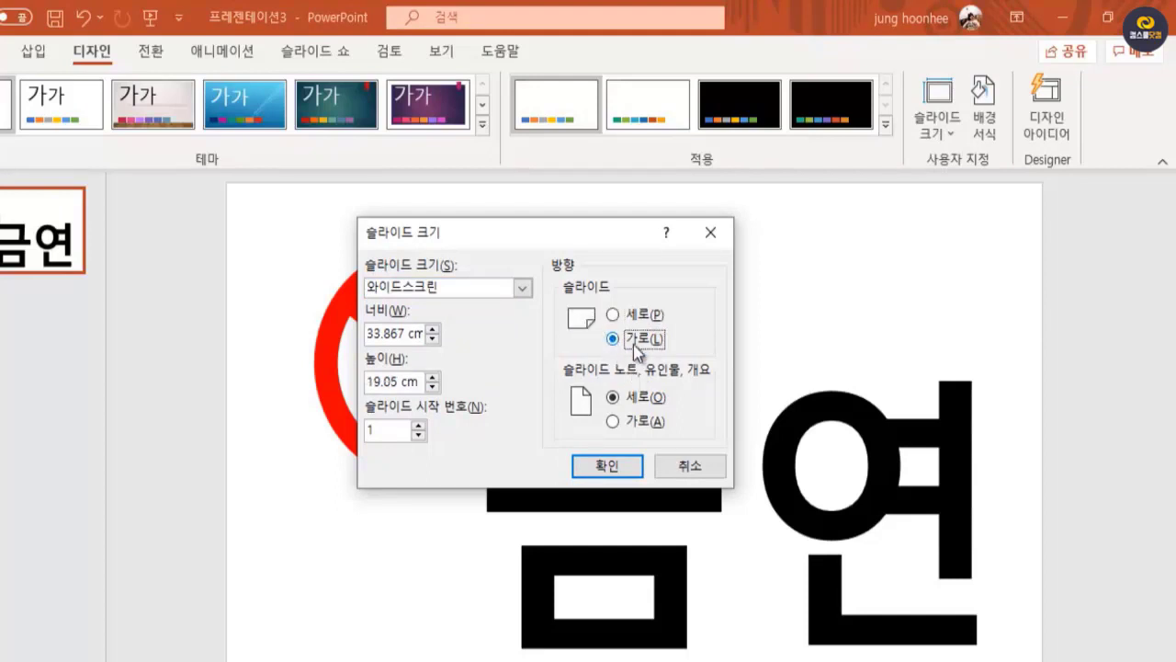
left_click(613, 315)
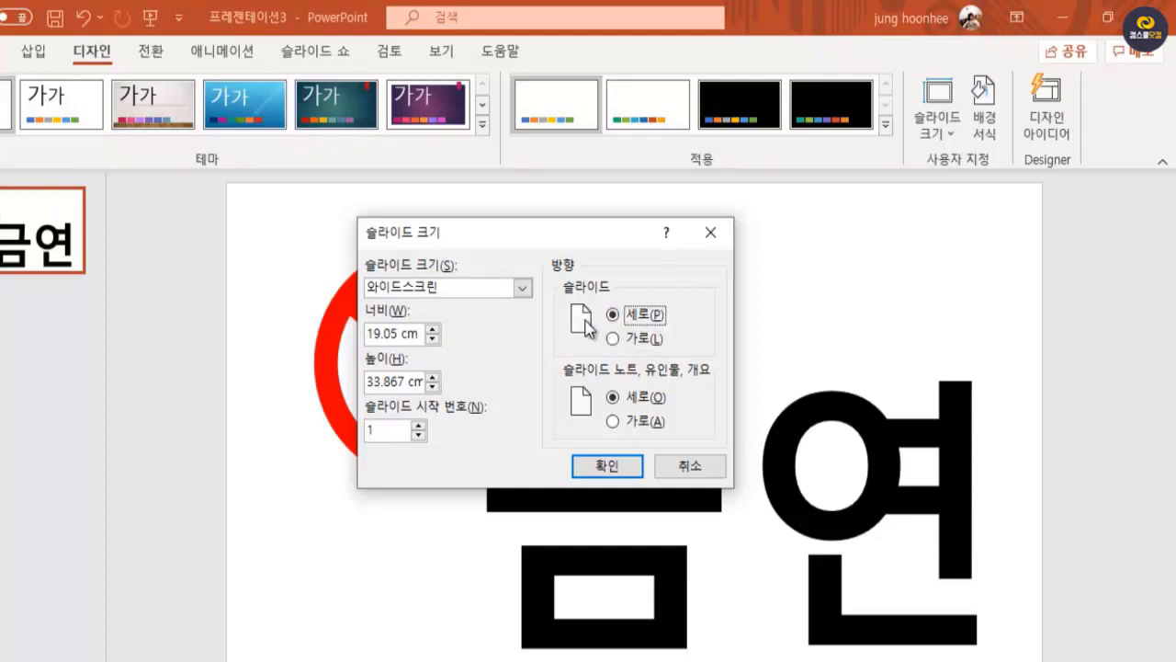
left_click_drag(578, 230, 992, 256)
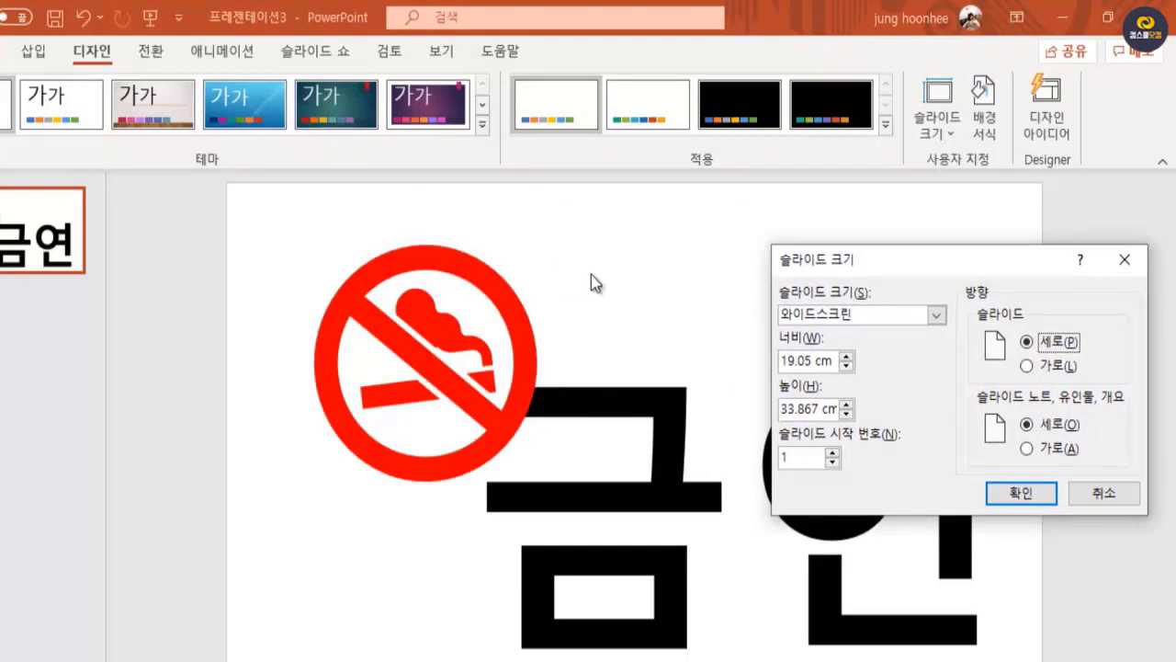
left_click_drag(952, 269, 793, 219)
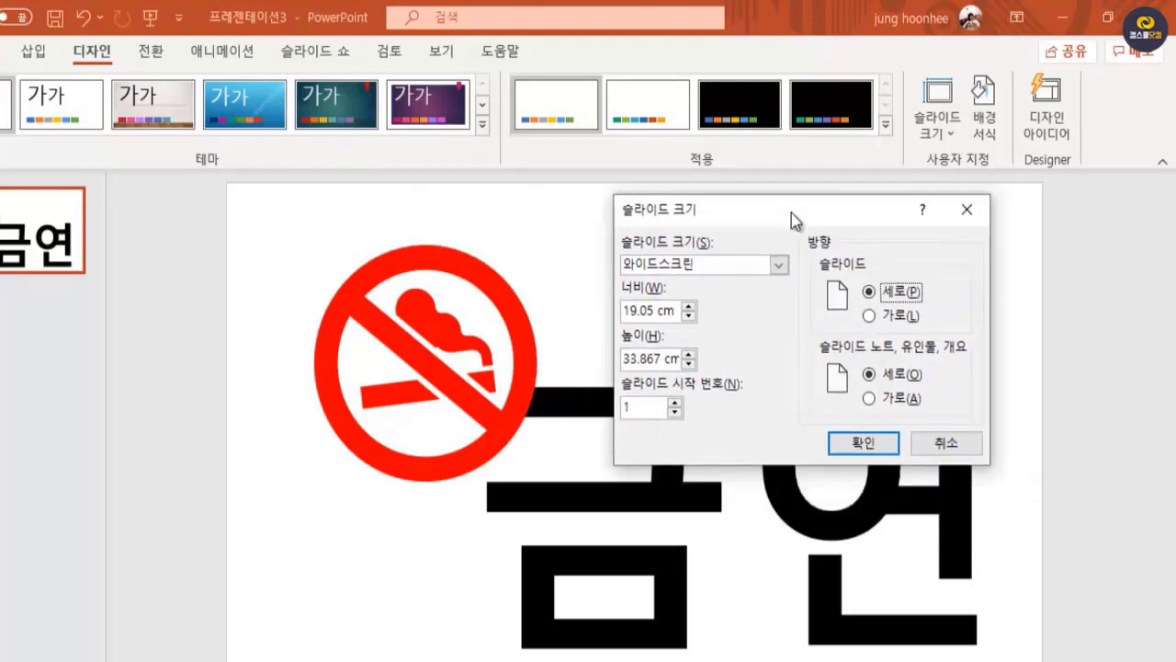
left_click(882, 316)
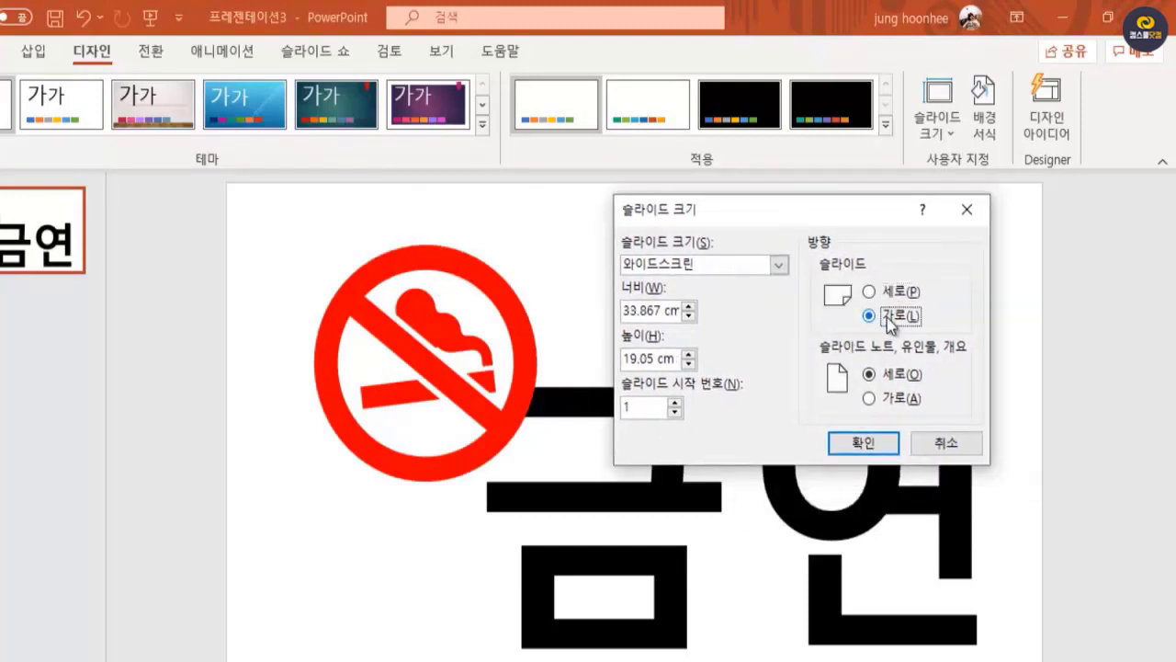
left_click(864, 443)
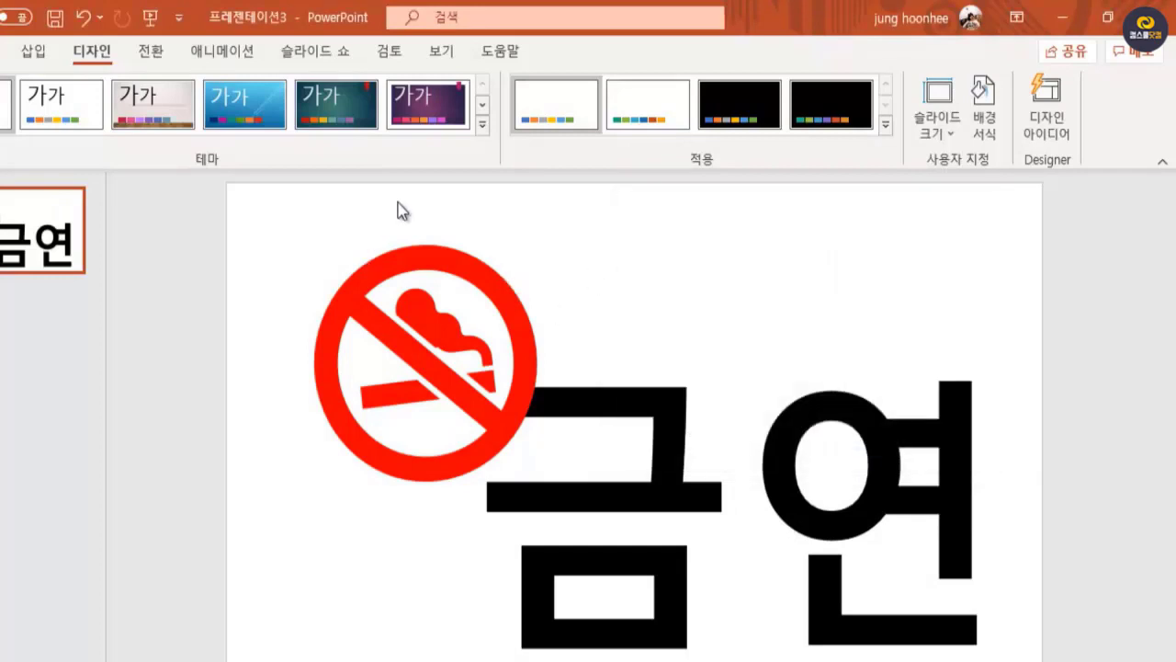
Step: Bring up the print settings (인쇄) and set the output colour mode to colour (컬러)
left_click(1, 52)
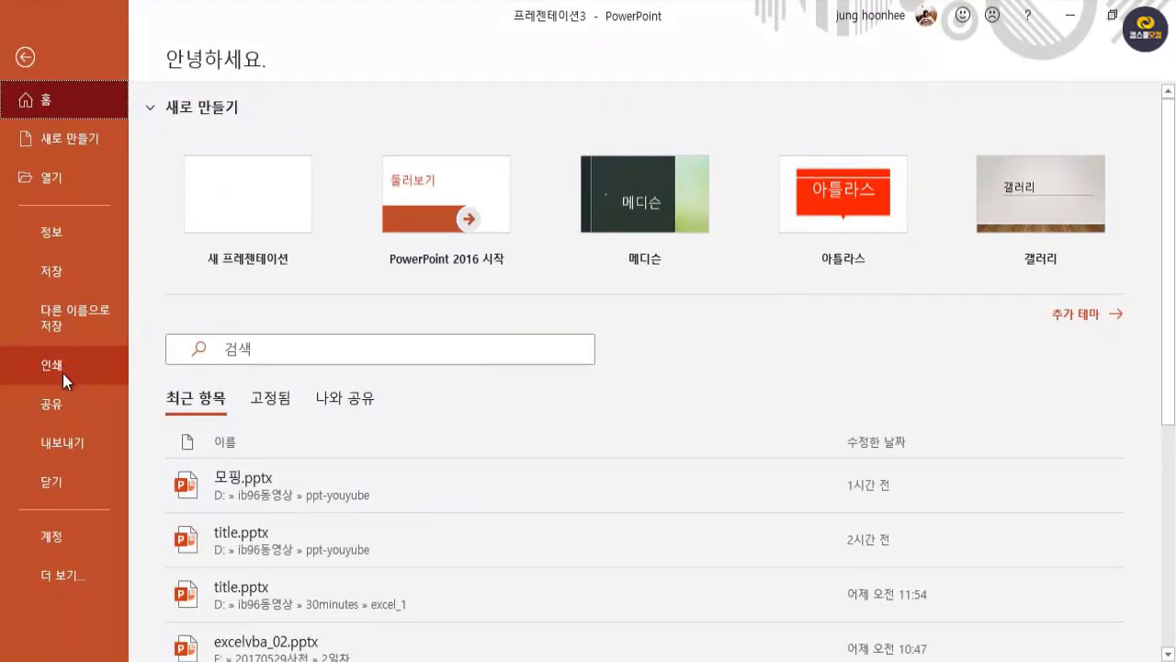
left_click(50, 367)
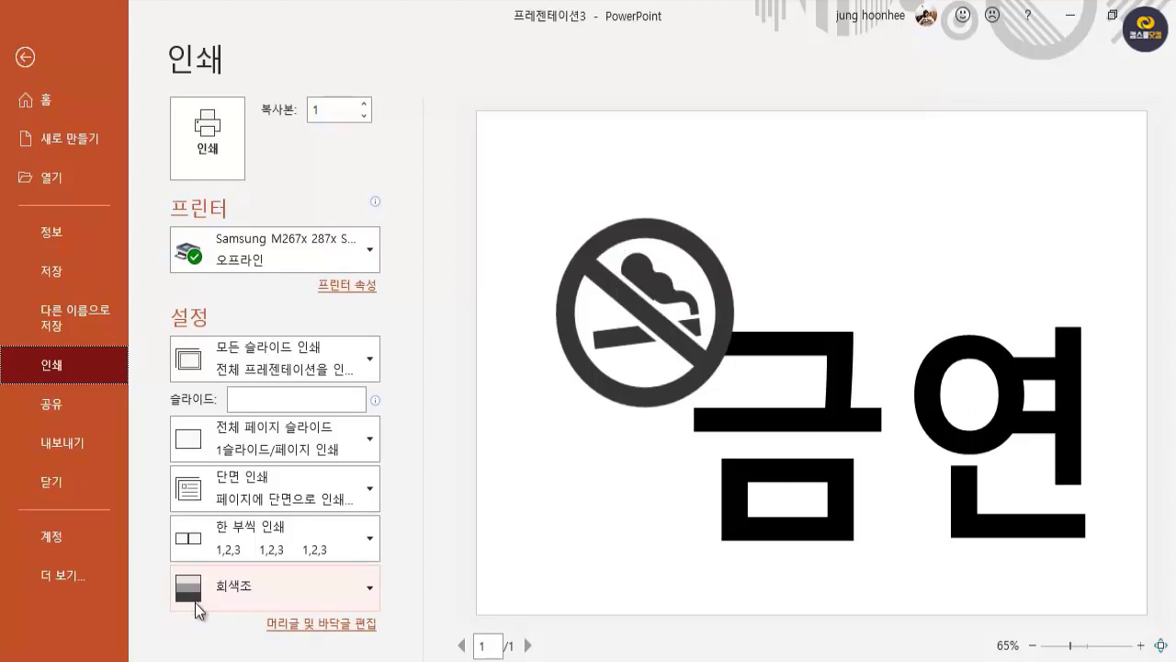
left_click(369, 589)
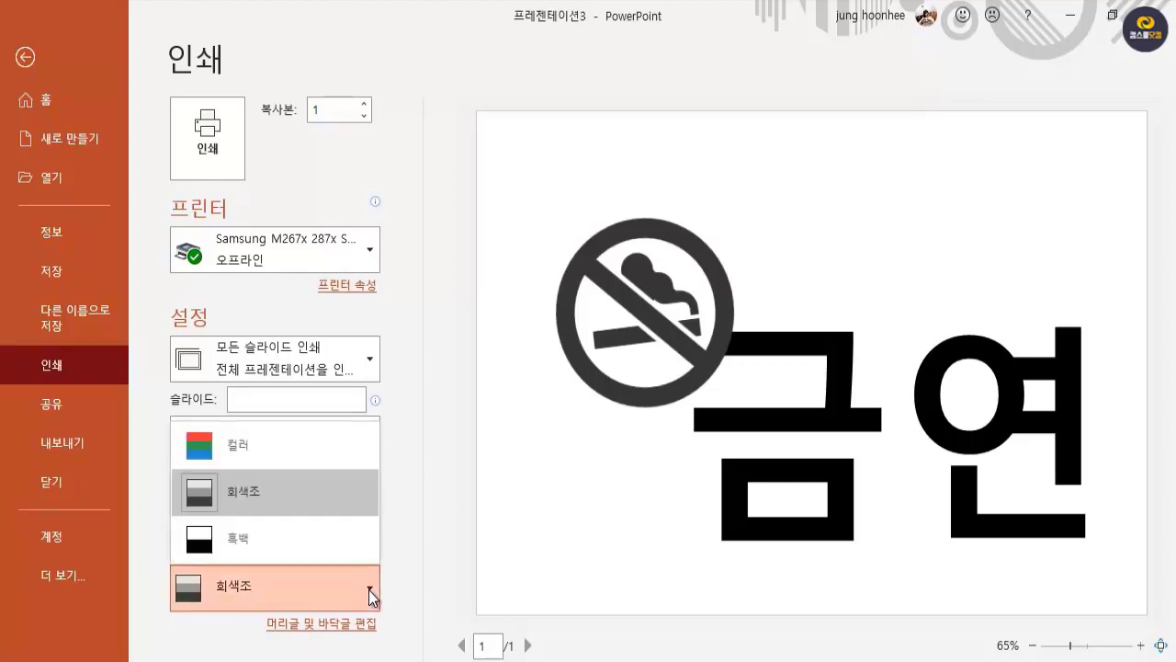
left_click(239, 445)
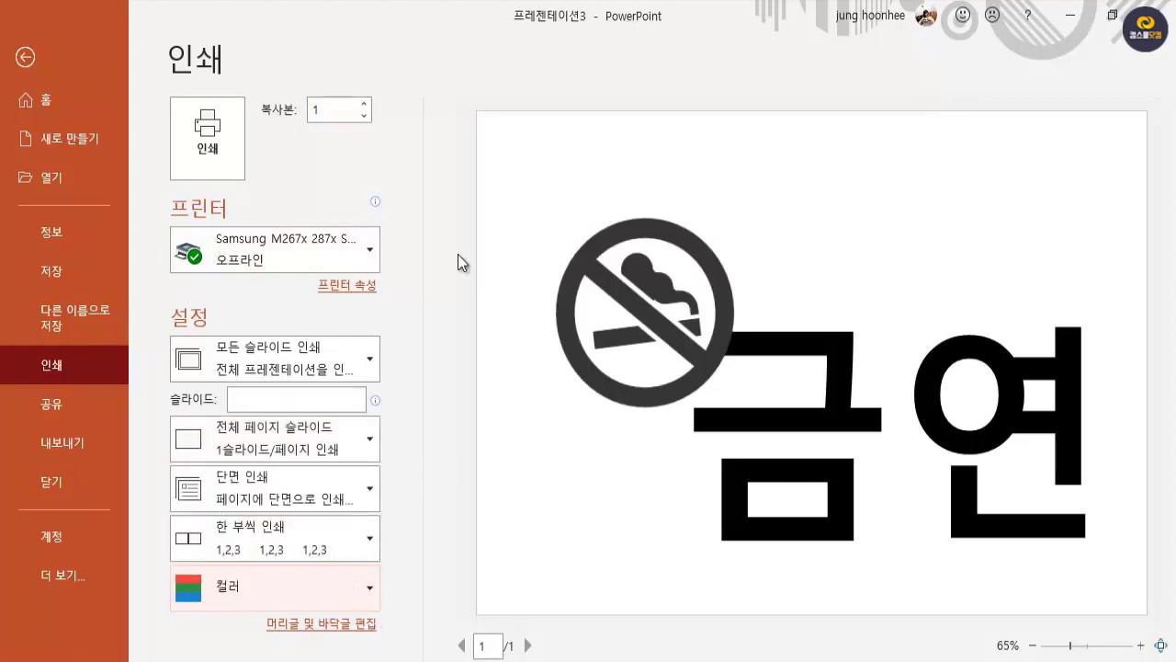
left_click(564, 281)
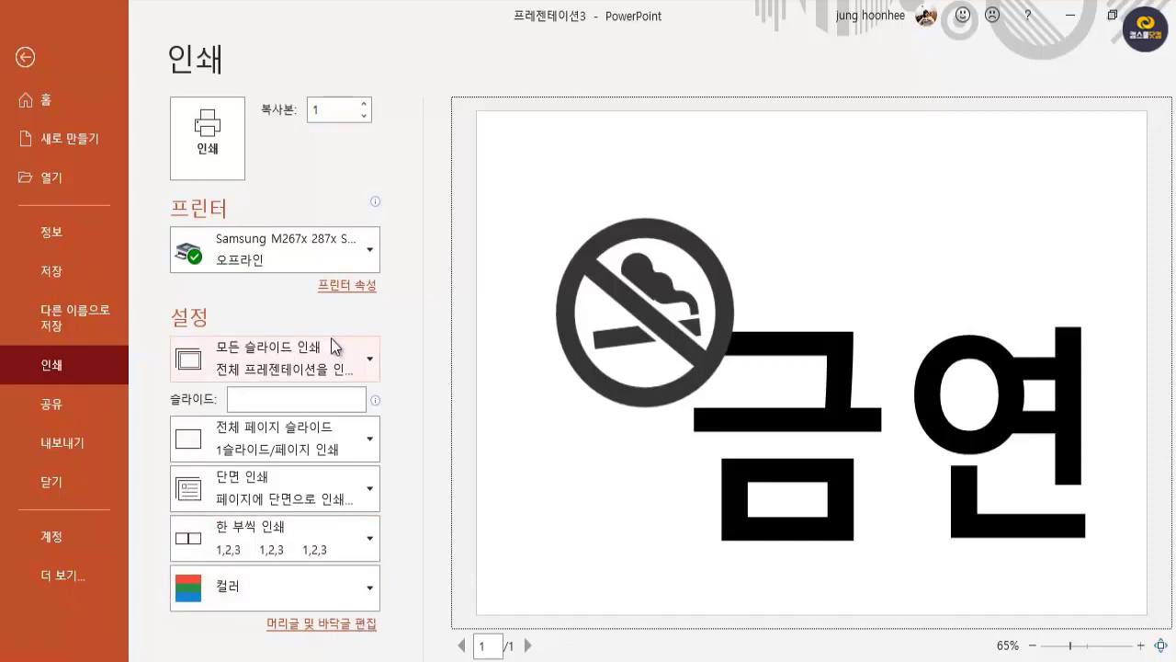
Step: Check the printer list for the Samsung M267x 287x Series (USB001) printer and return to the slide
left_click(369, 249)
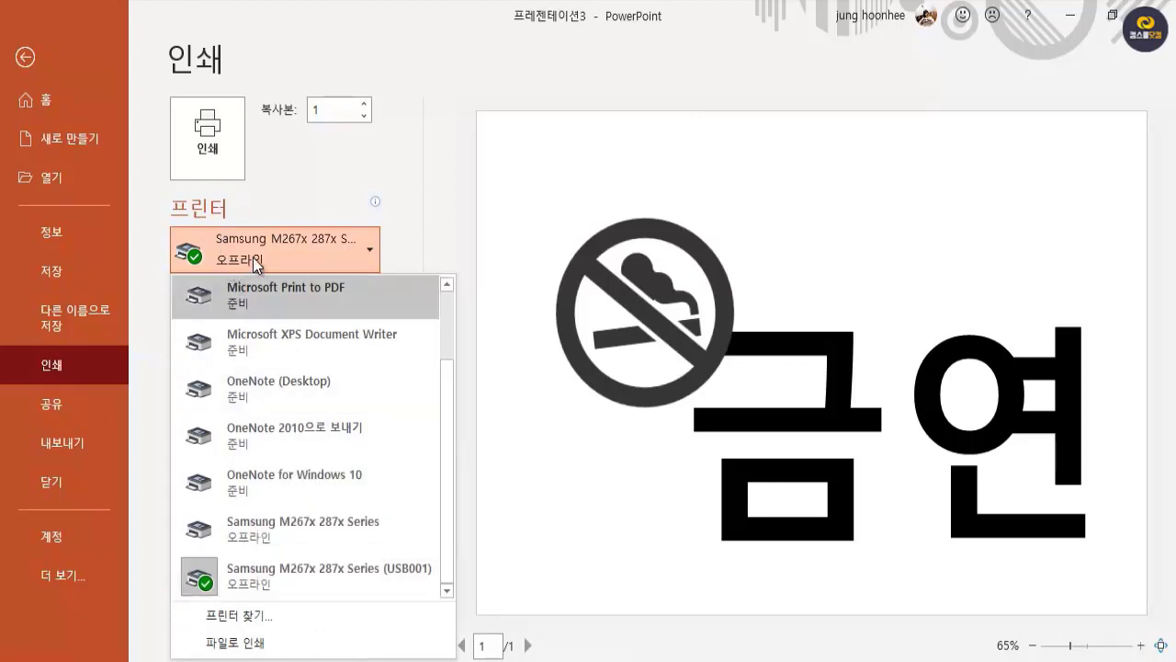
left_click(281, 565)
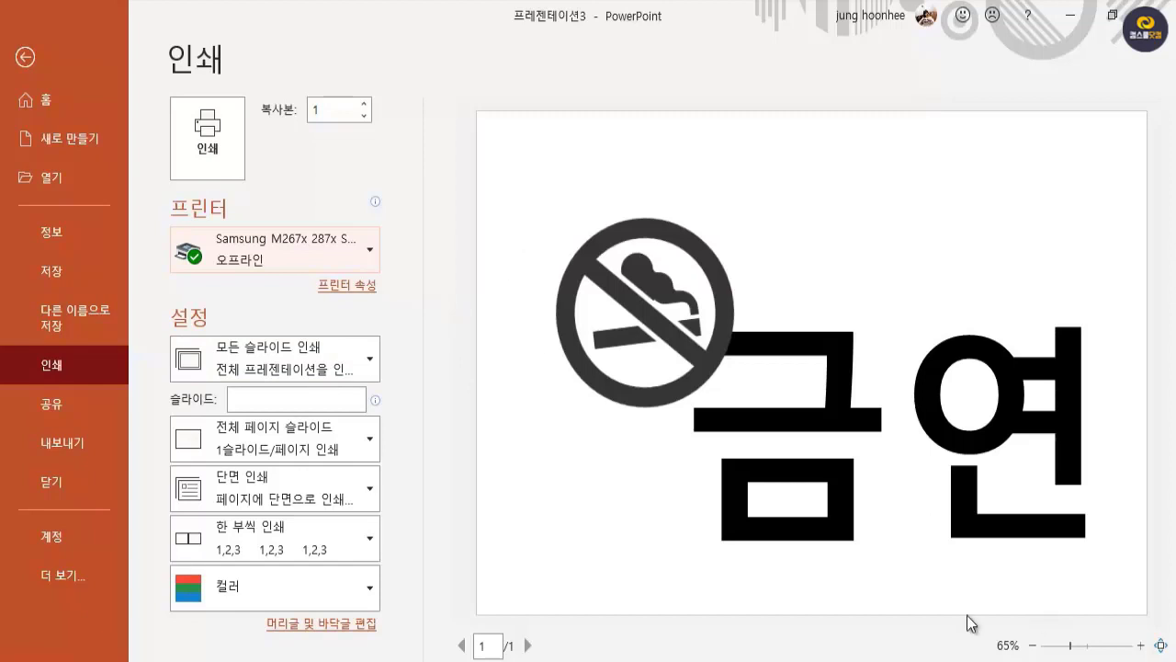
left_click(354, 260)
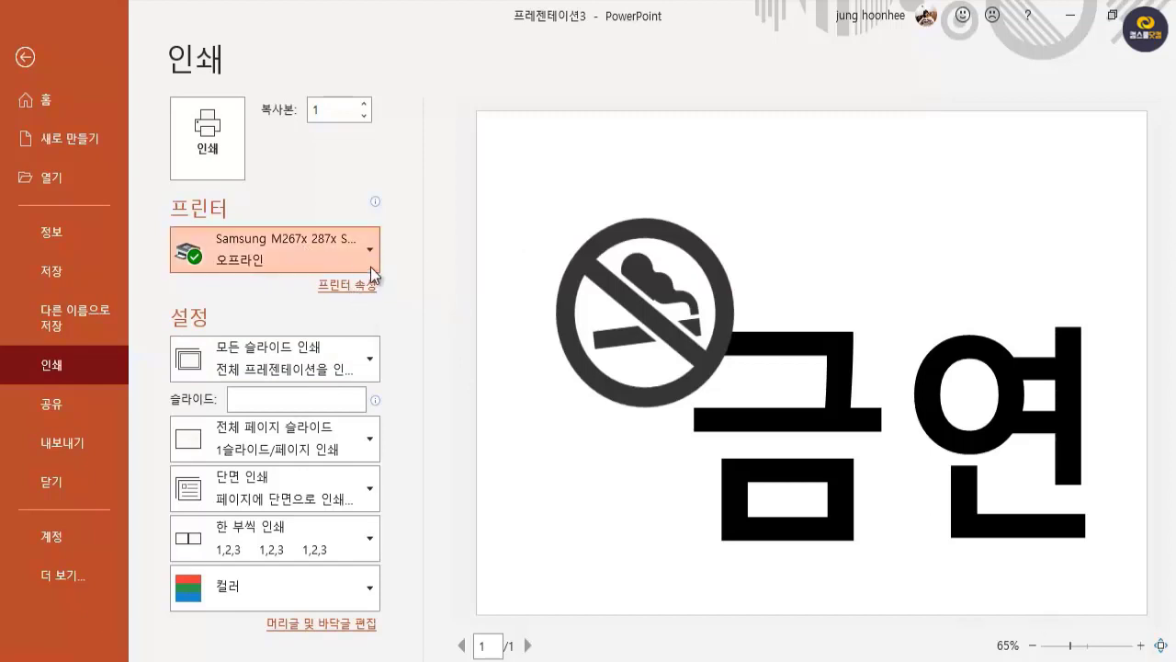
left_click(286, 559)
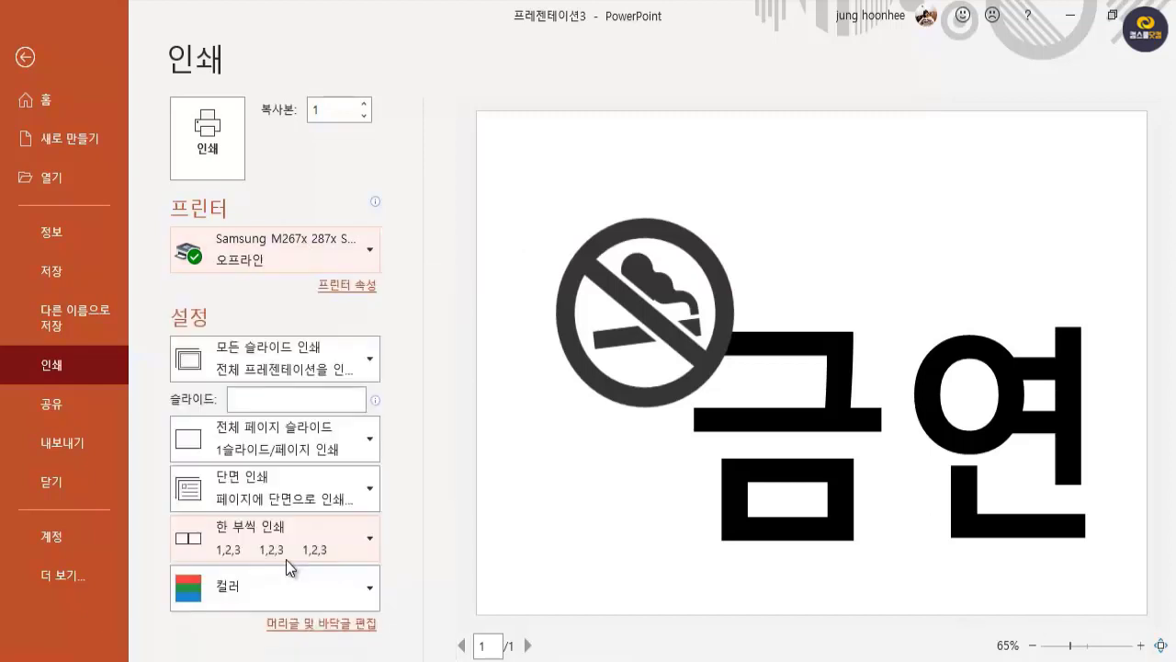
left_click(369, 260)
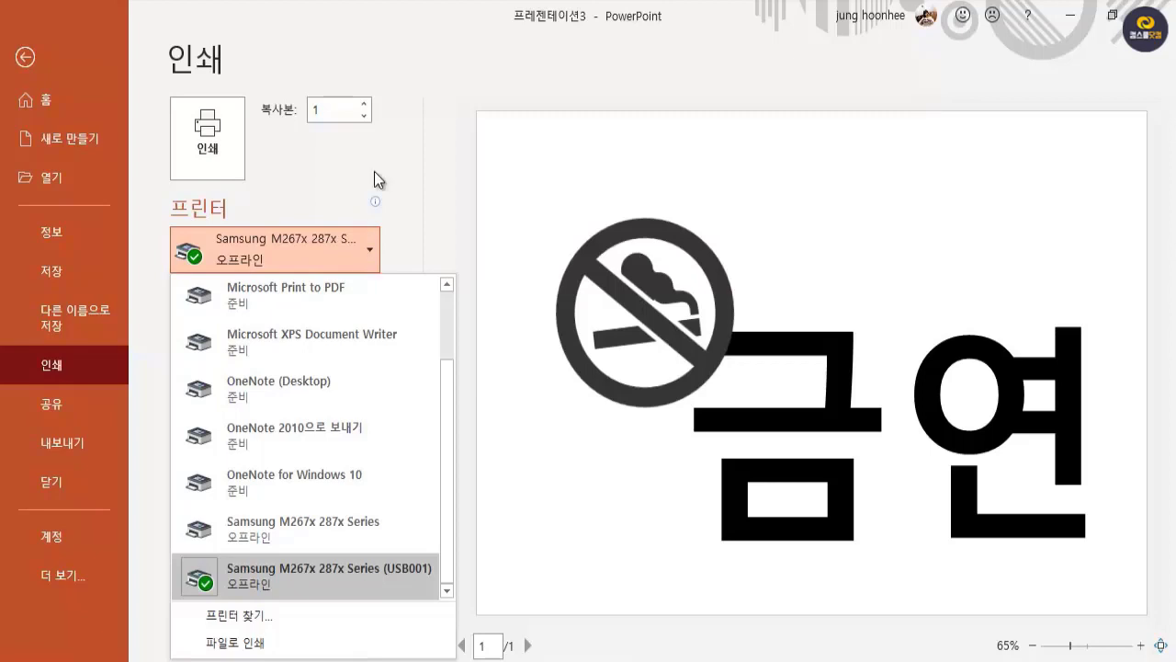
left_click(397, 203)
left_click(373, 252)
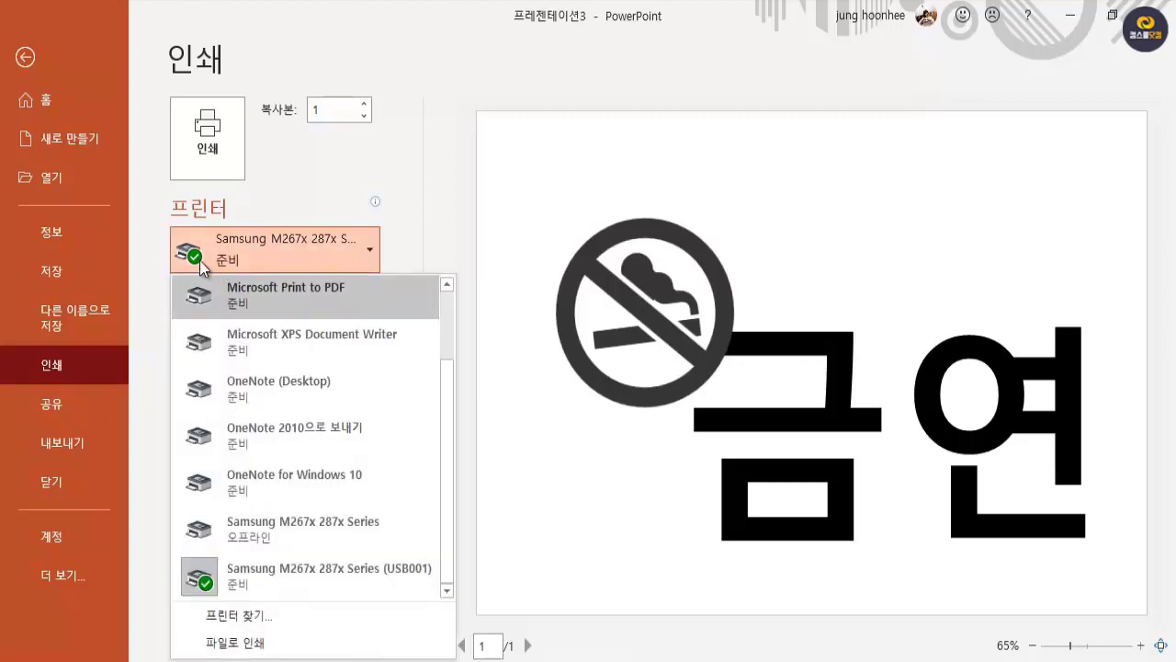
left_click(255, 257)
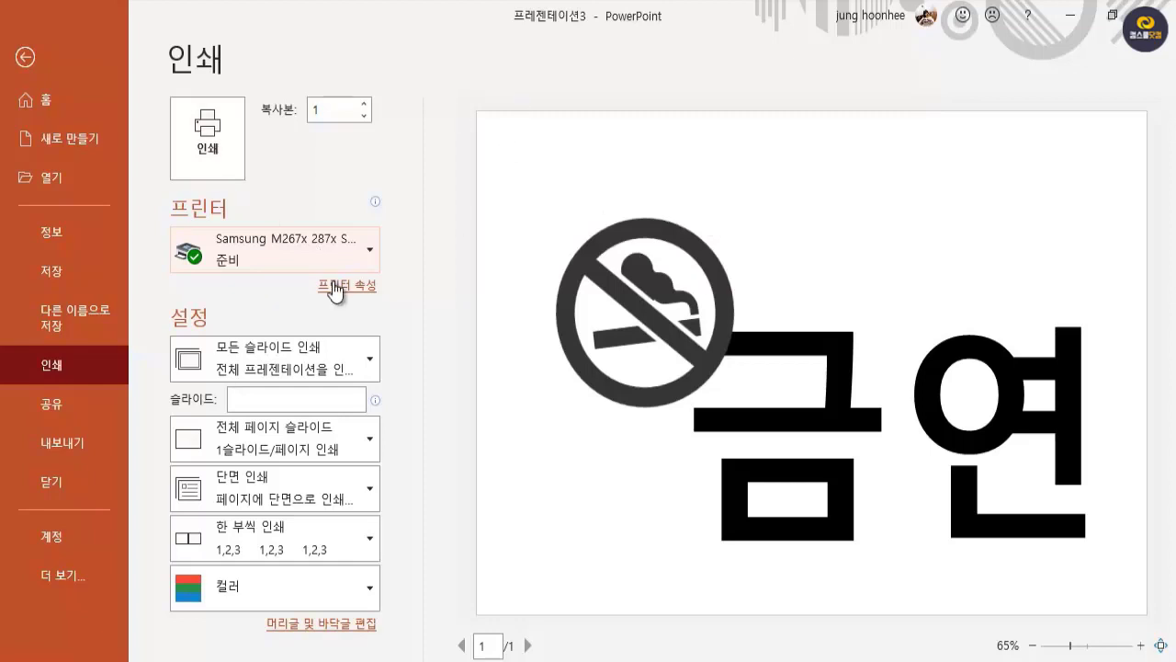
left_click(25, 58)
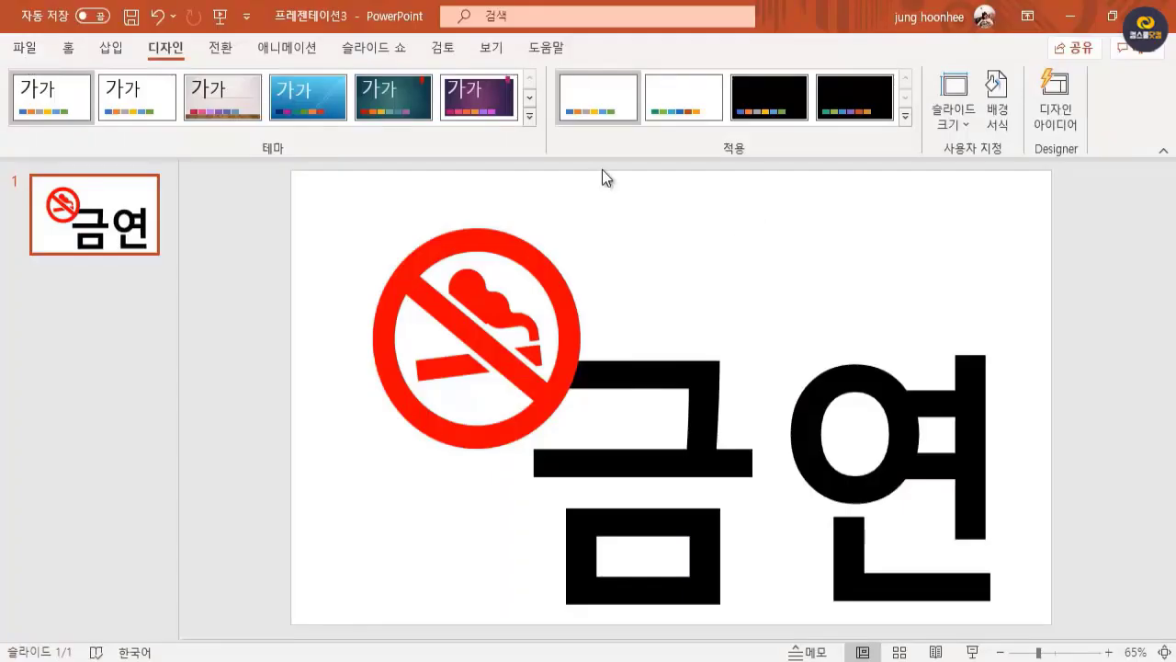
Step: Draw a rectangle about 33.14 cm wide and 17.97 cm high that covers nearly the whole slide
left_click(73, 50)
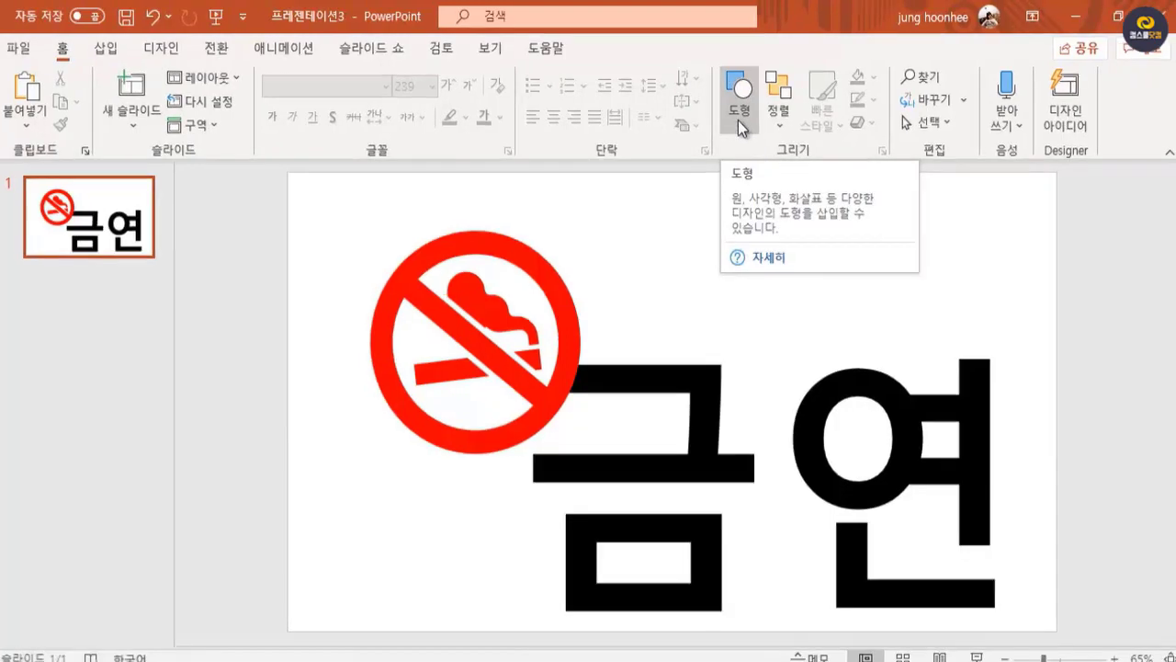
left_click(740, 123)
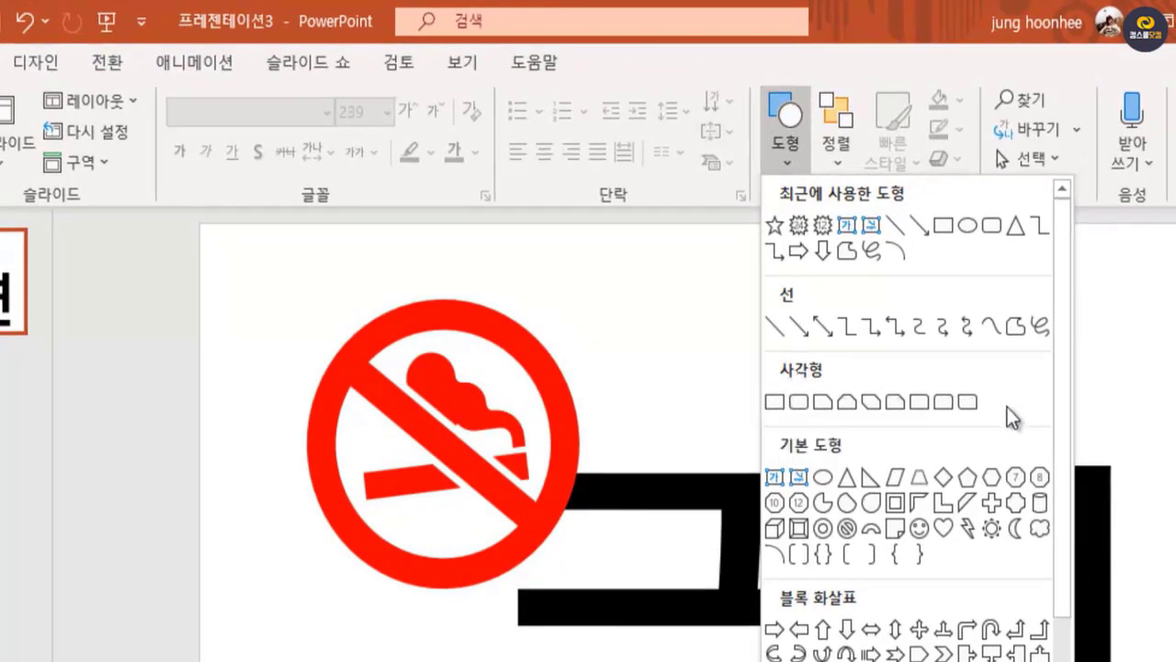
left_click(776, 403)
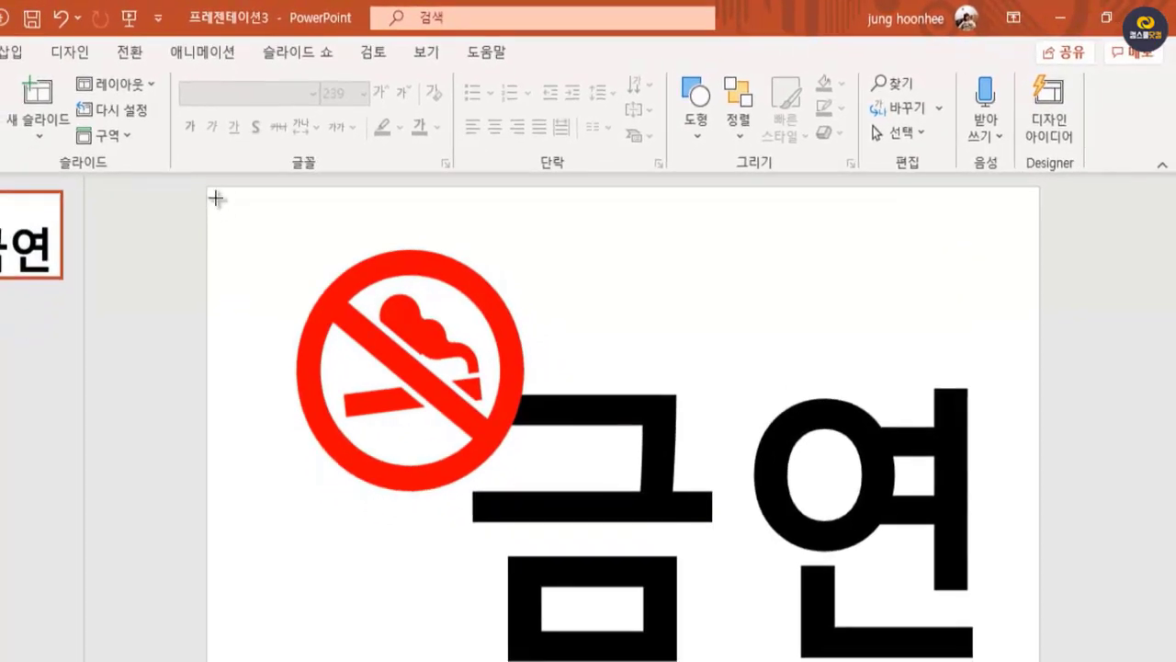
mouse_move(213, 196)
left_mouse_down()
mouse_move(949, 280)
mouse_move(1001, 355)
mouse_move(1022, 658)
left_mouse_up()
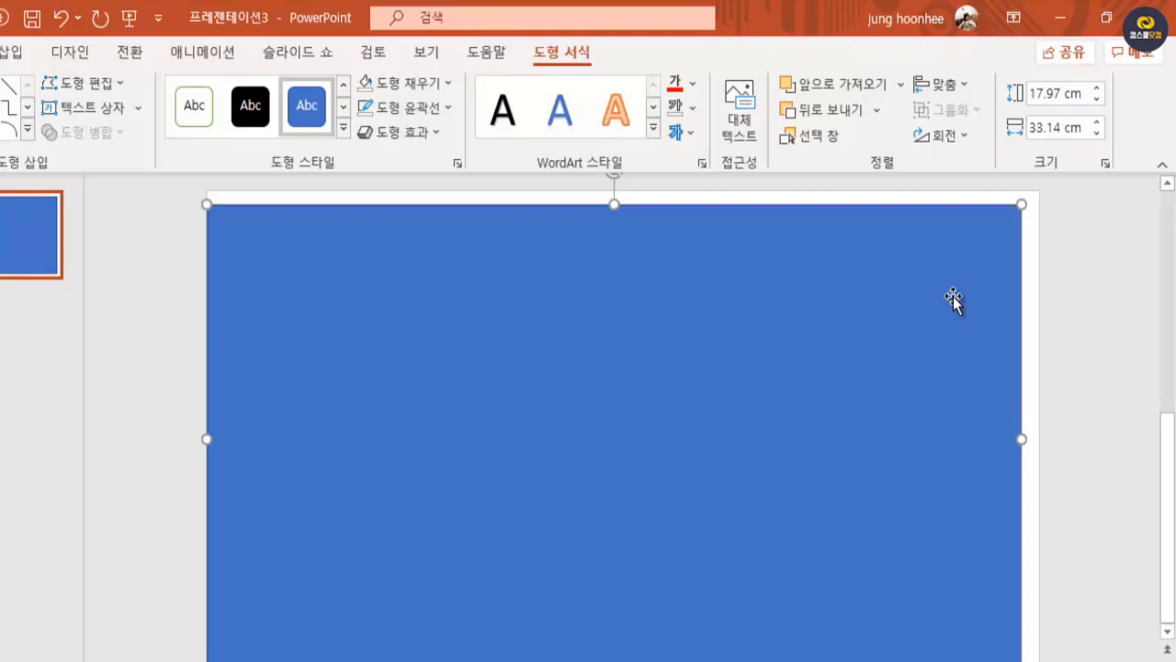
Step: Nudge the large rectangle in fine increments to centre it on the slide with an even white margin around it
key("ctrl+Up")
key("ctrl+Up")
key("ctrl+Up")
key("ctrl+Up")
key("ctrl+Up")
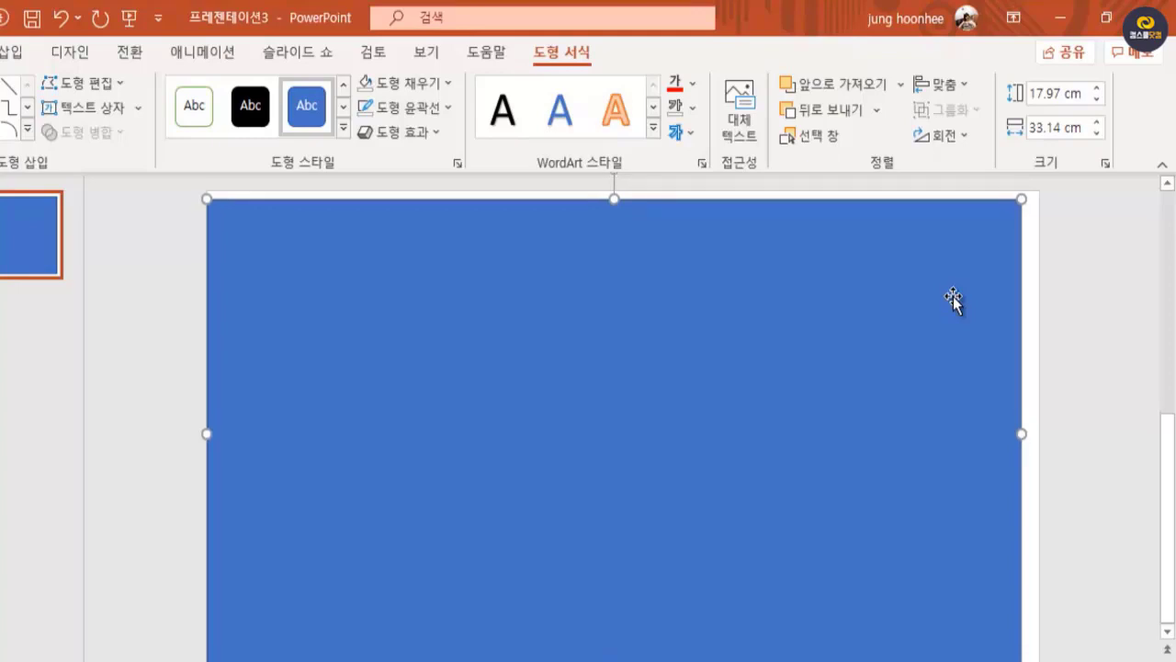
key("ctrl+Right")
key("ctrl+Right")
key("ctrl+Right")
key("ctrl+Right")
key("ctrl+Right")
key("ctrl+Right")
key("ctrl+Right")
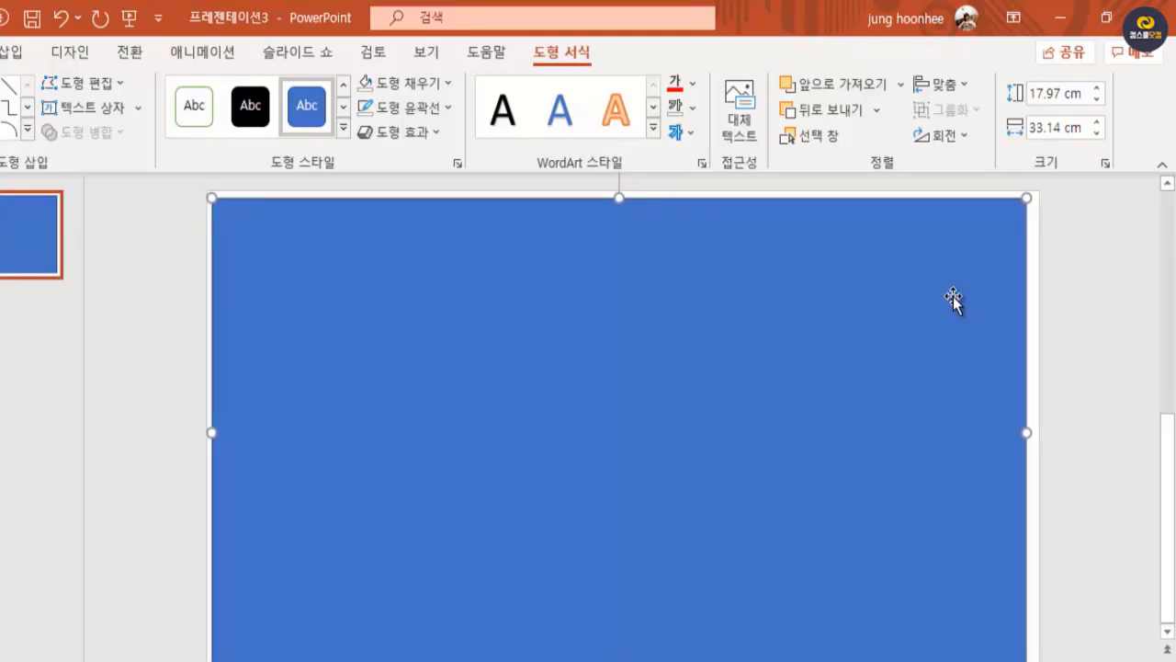
key("ctrl+Right")
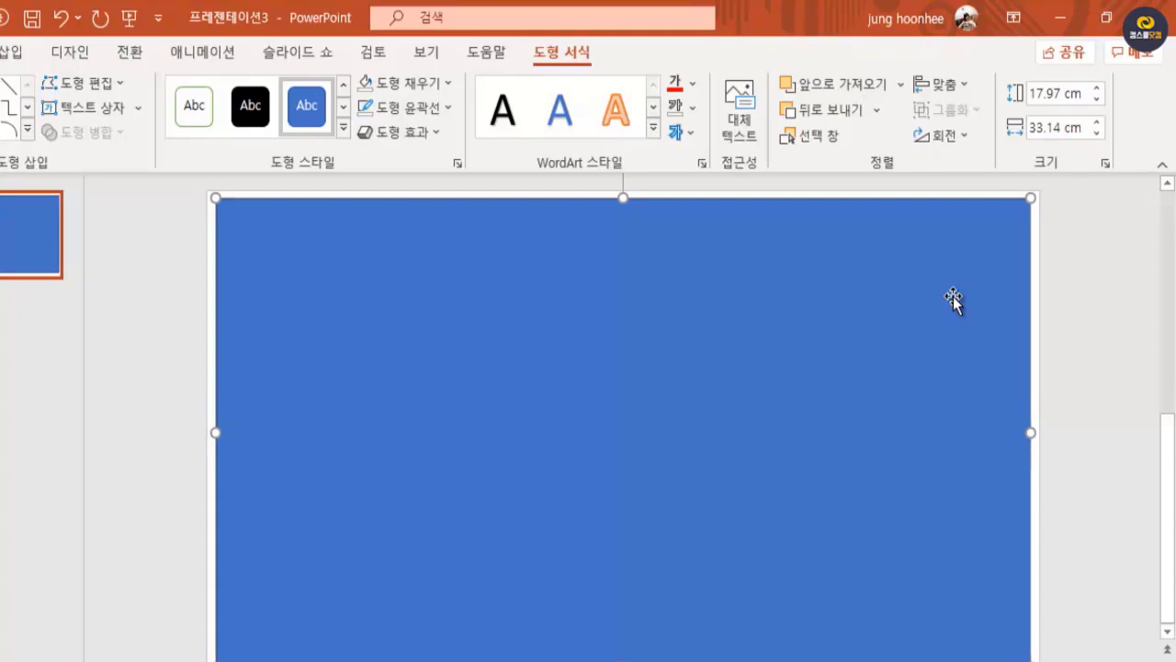
key("ctrl+Down")
key("ctrl+Down")
key("ctrl+Down")
key("ctrl+Down")
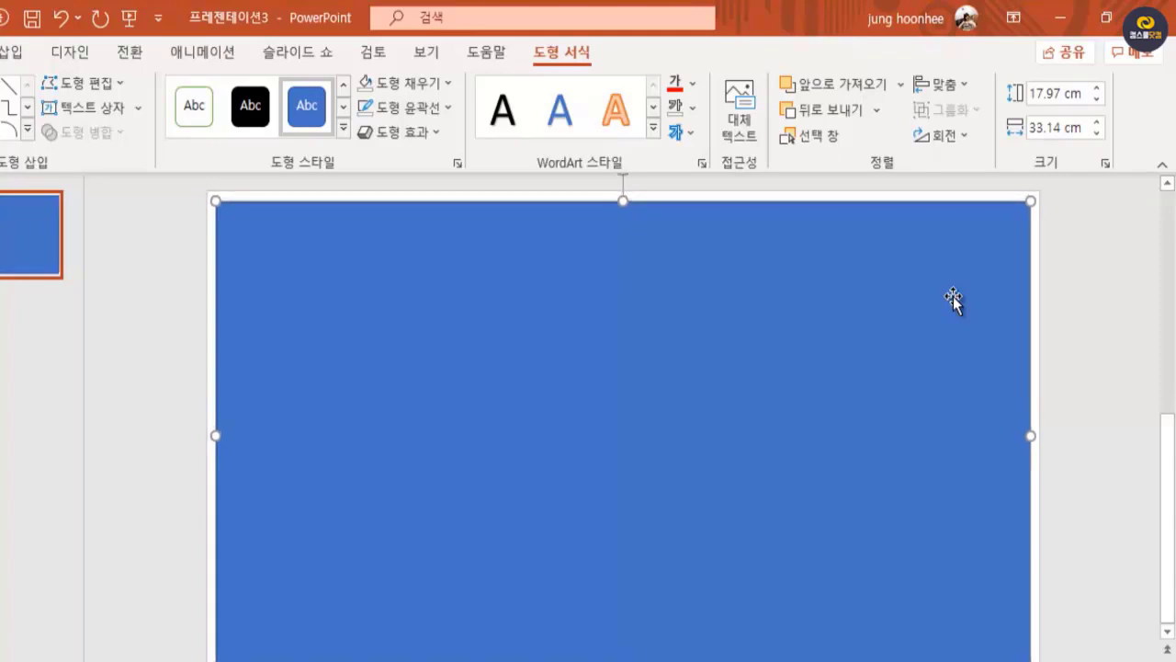
Step: Fine-tune the large rectangle's vertical position with repeated small upward and downward nudges, leaving it slightly lower on the slide
key("ctrl+Up")
key("ctrl+Up")
key("ctrl+Up")
key("ctrl+Up")
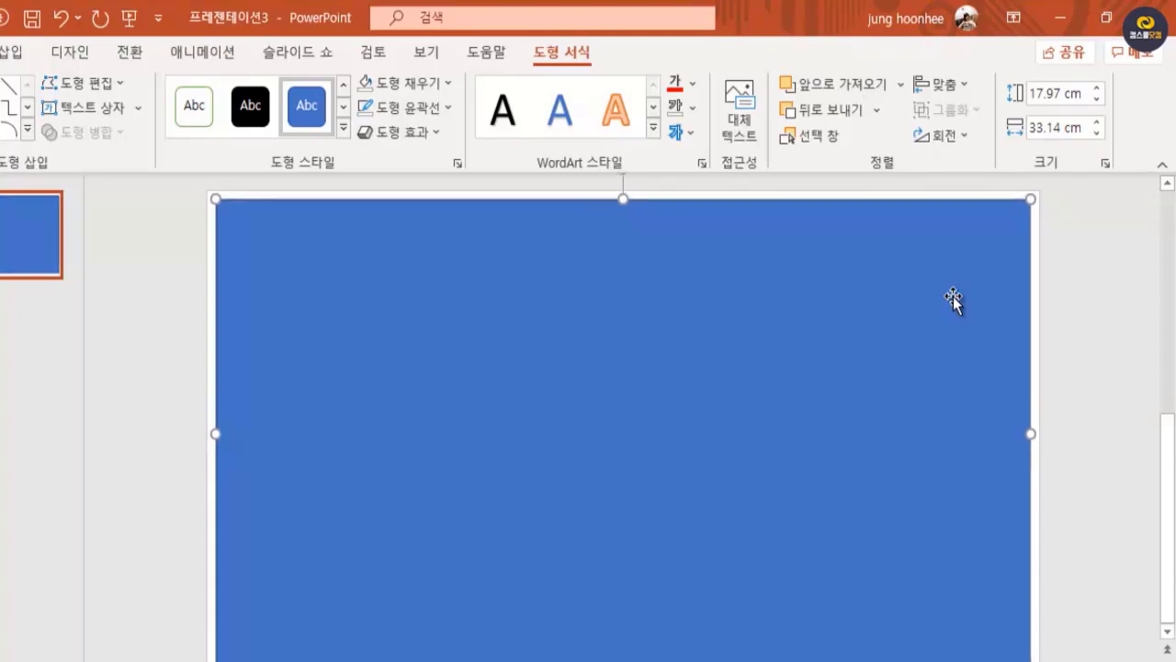
key("ctrl+Down")
key("ctrl+Down")
key("ctrl+Down")
key("ctrl+Down")
key("ctrl+Down")
key("ctrl+Down")
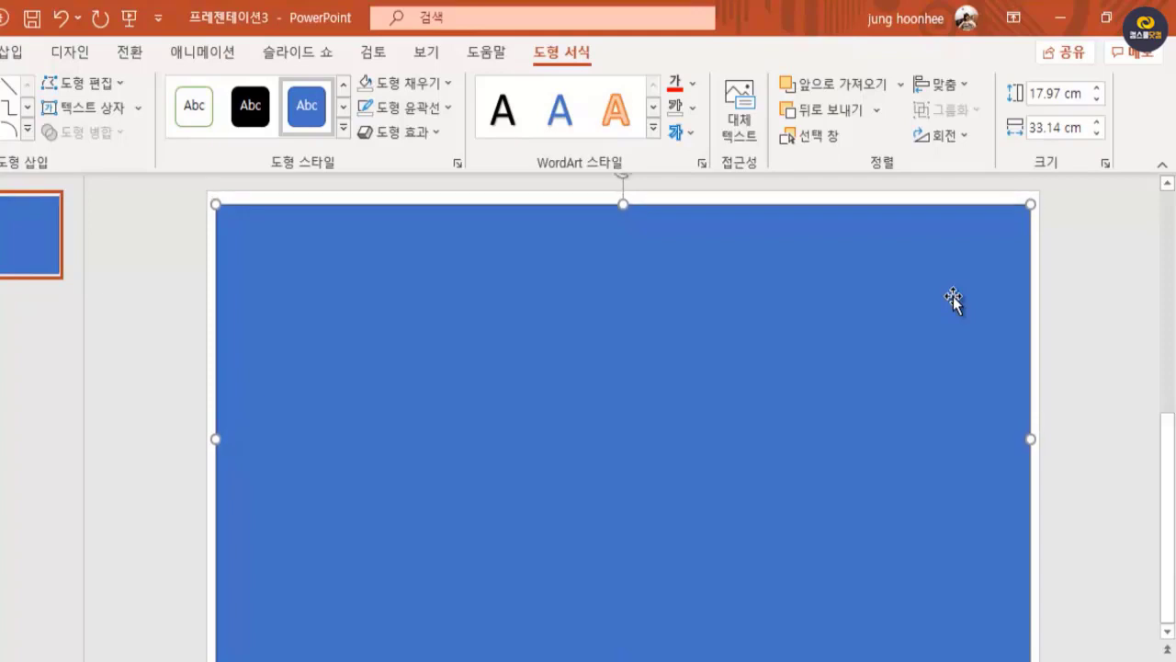
key("ctrl+Up")
key("ctrl+Up")
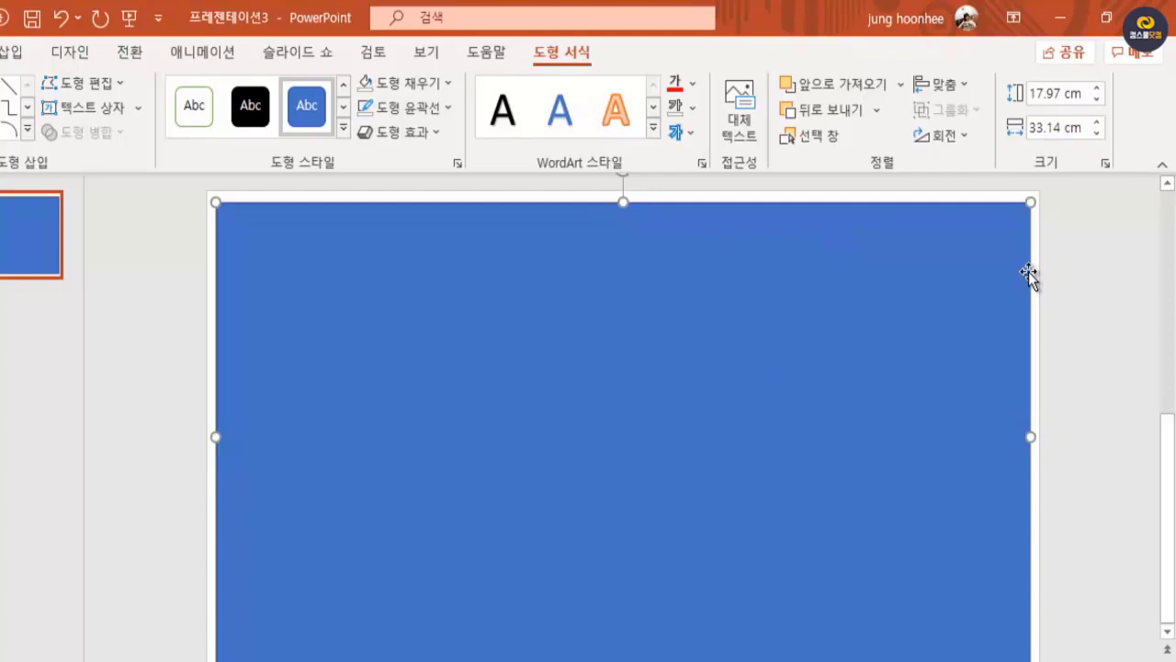
key("ctrl+Down")
key("ctrl+Down")
key("ctrl+Down")
key("ctrl+Down")
key("ctrl+Up")
key("ctrl+Up")
key("ctrl+Up")
key("ctrl+Up")
key("ctrl+Down")
key("ctrl+Down")
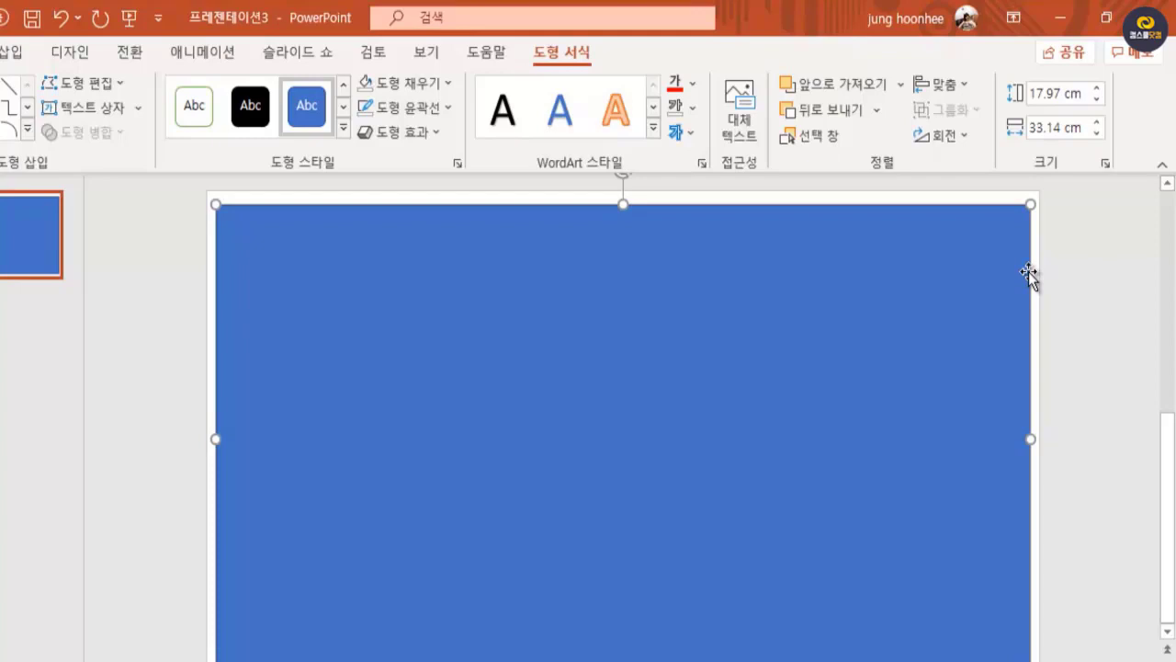
key("ctrl+Up")
key("ctrl+Up")
key("ctrl+Up")
key("ctrl+Up")
key("ctrl+Up")
key("ctrl+Up")
key("ctrl+Up")
key("ctrl+Up")
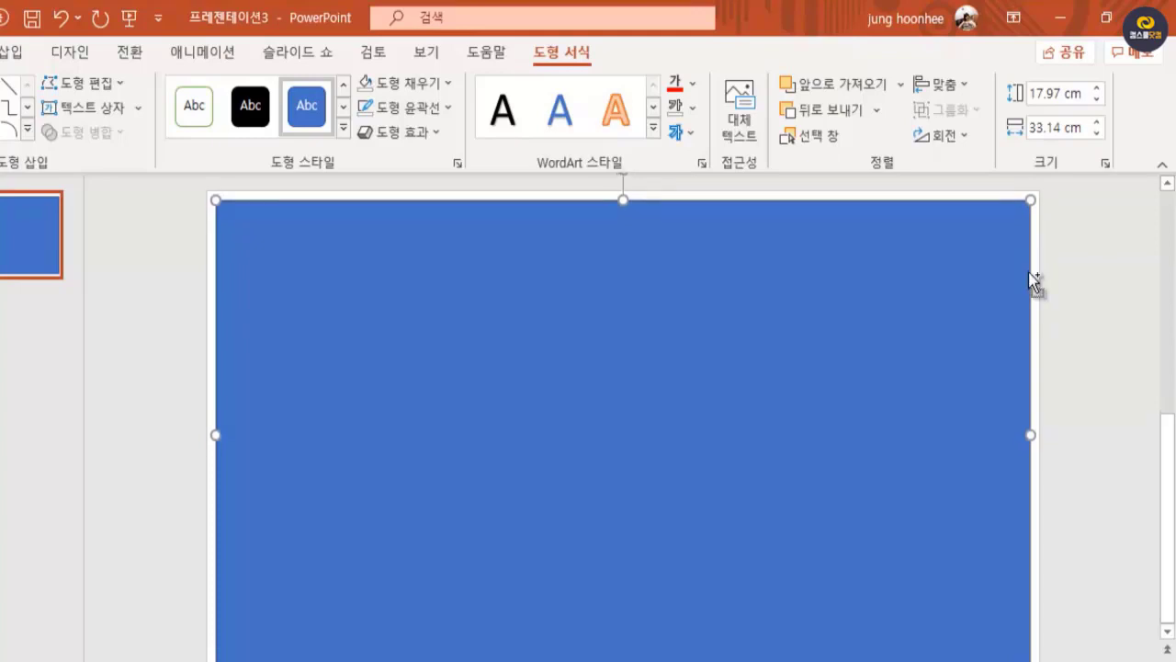
key("ctrl+Down")
key("ctrl+Down")
key("ctrl+Down")
key("ctrl+Down")
key("ctrl+Down")
key("ctrl+Down")
key("ctrl+Down")
key("ctrl+Down")
key("ctrl+Down")
key("ctrl+Down")
key("ctrl+Down")
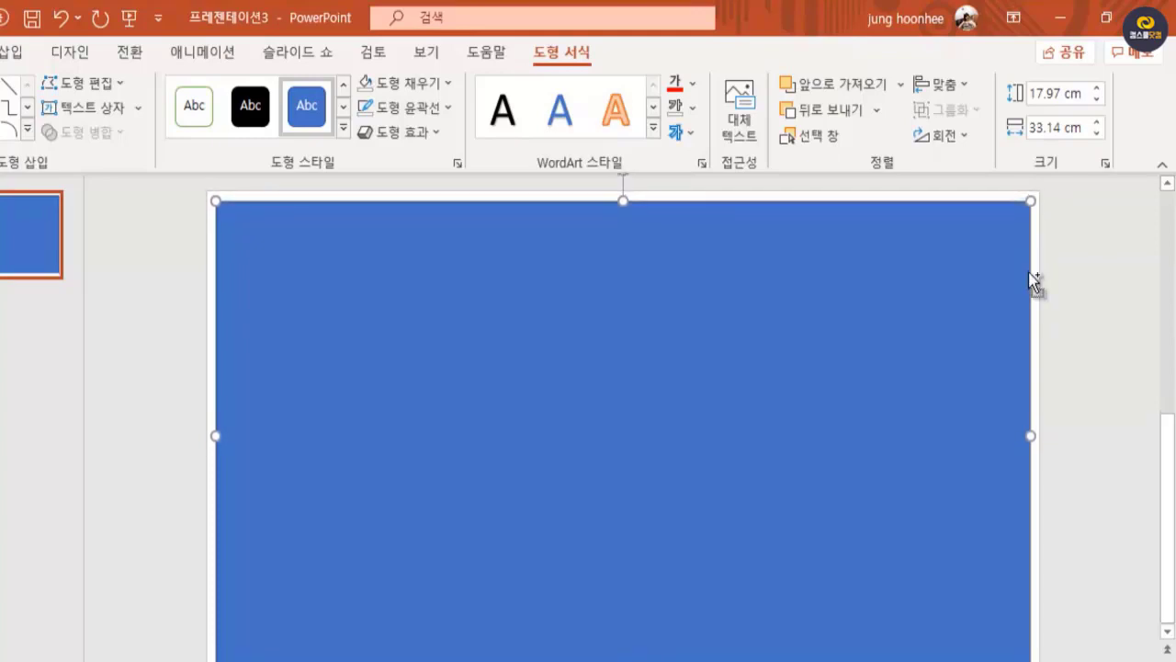
key("ctrl+Up")
key("ctrl+Up")
key("ctrl+Up")
key("ctrl+Up")
key("ctrl+Up")
key("ctrl+Up")
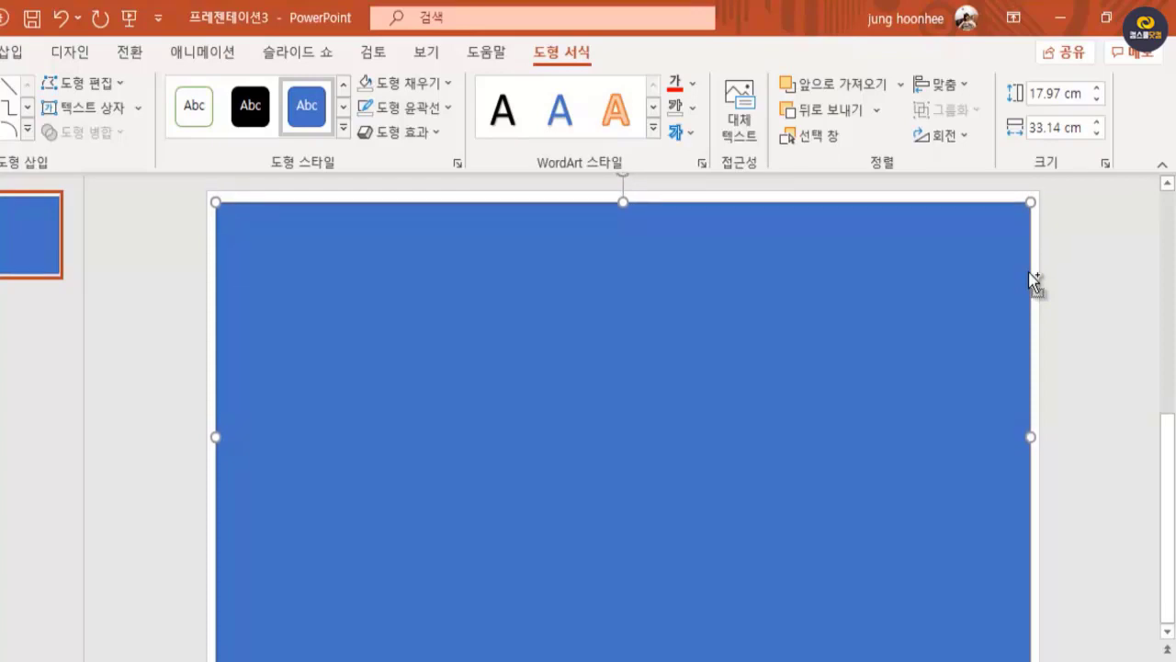
key("ctrl+Down")
key("ctrl+Down")
key("ctrl+Down")
key("ctrl+Down")
key("ctrl+Down")
key("ctrl+Down")
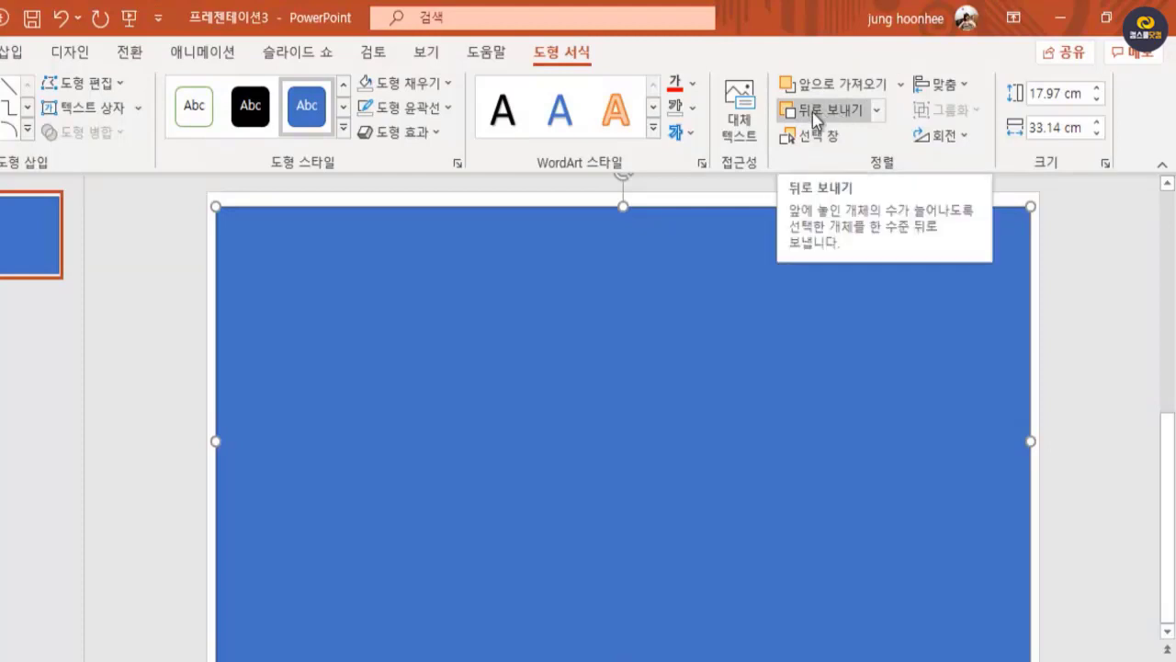
Step: Send the large rectangle behind the text and no-smoking symbol (맨 뒤로 보내기) and remove its fill (채우기 없음)
left_click(879, 114)
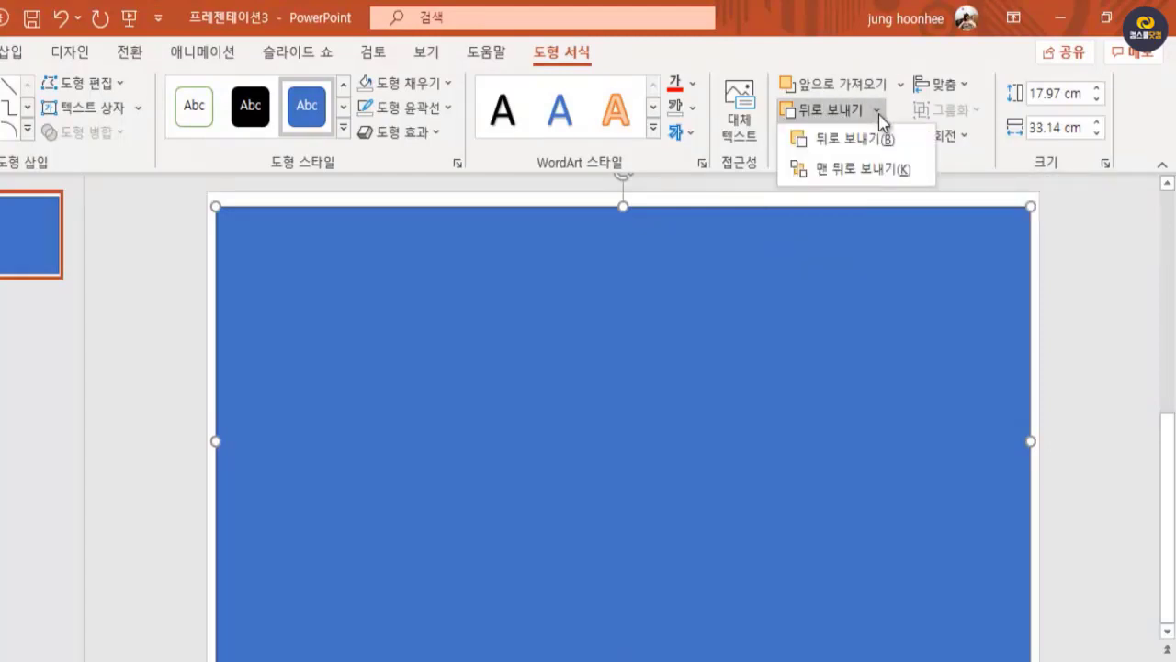
left_click(866, 170)
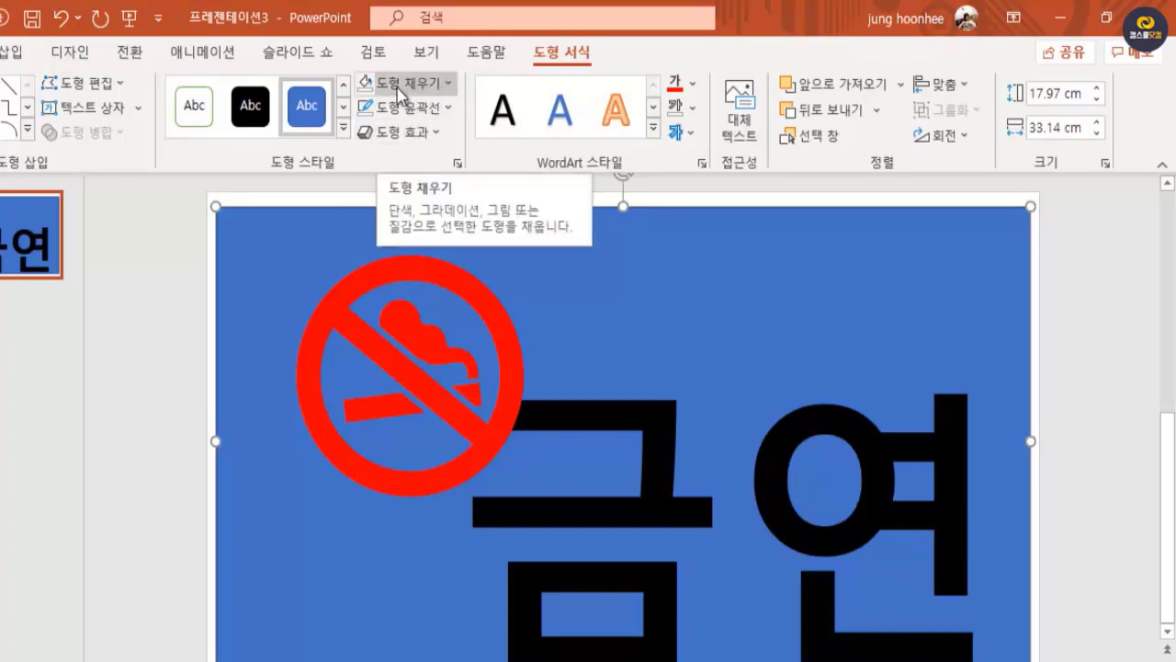
left_click(450, 86)
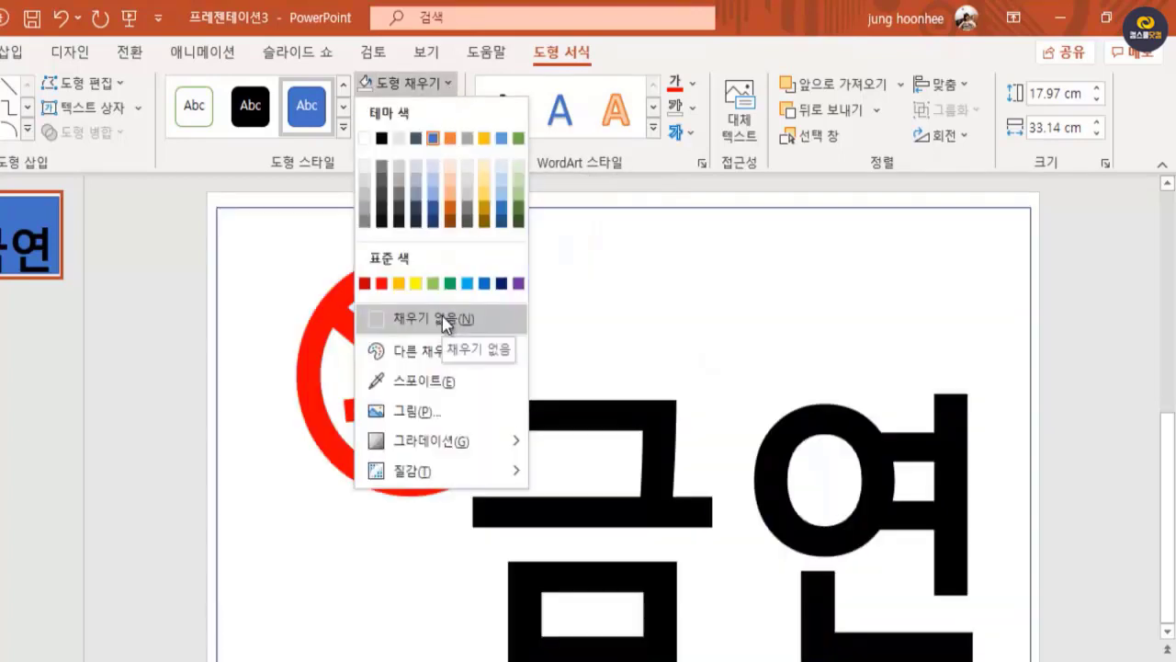
left_click(442, 318)
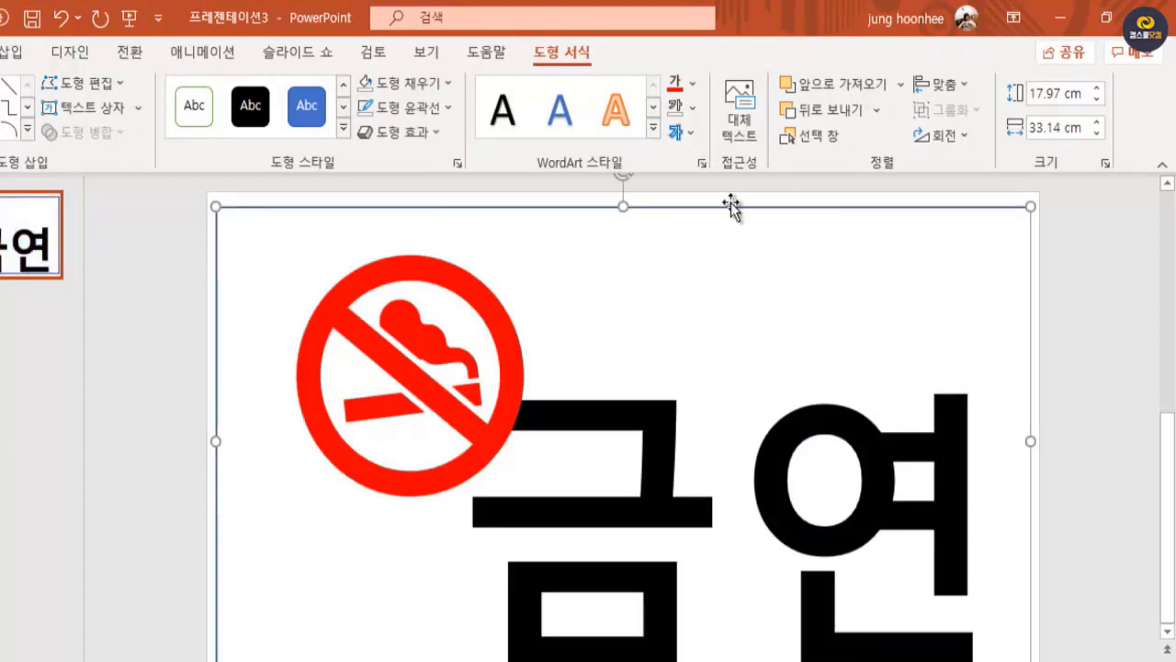
Step: Set the frame rectangle's outline to a dark grey from the black theme colour shades and deselect it
left_click(449, 108)
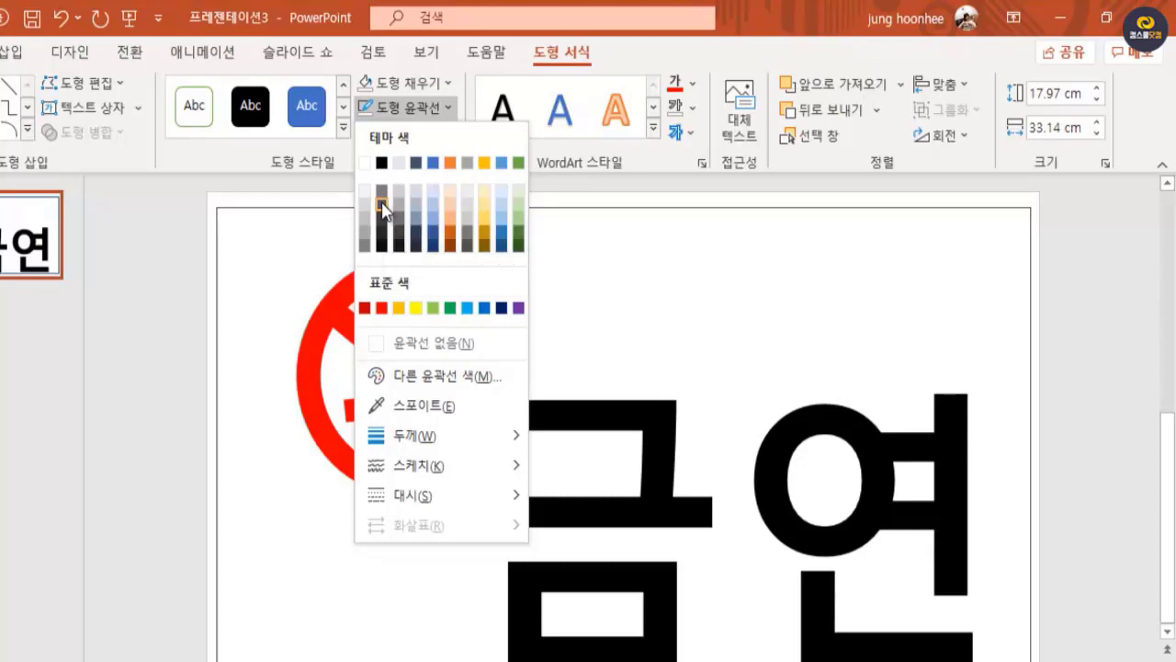
left_click(383, 210)
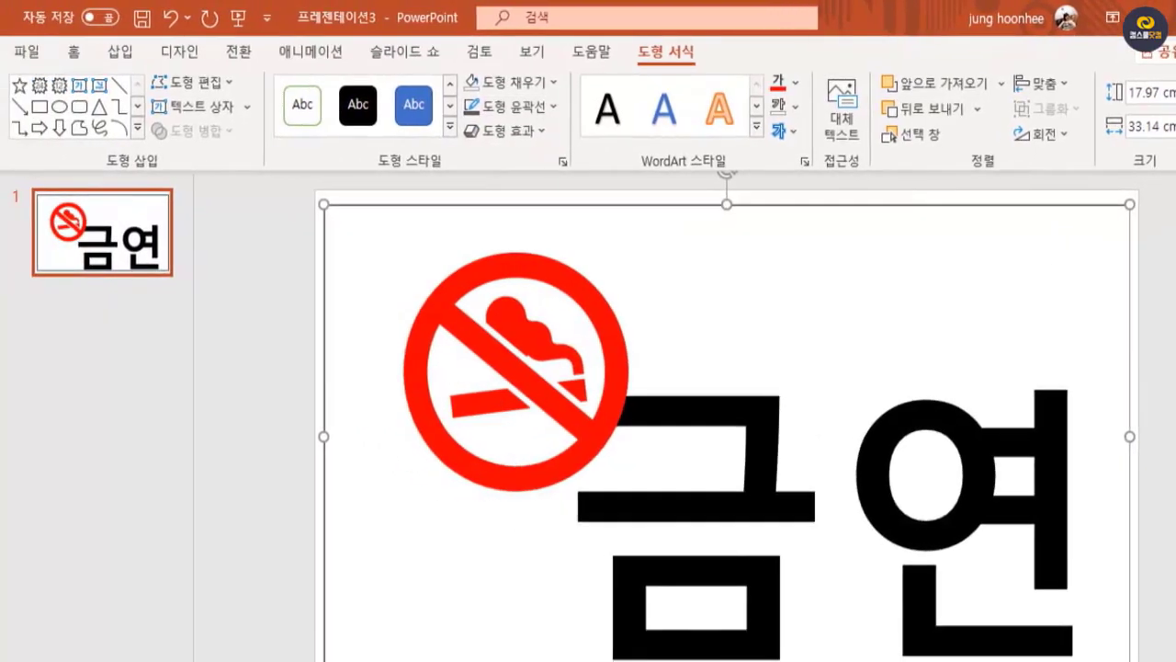
key("Escape")
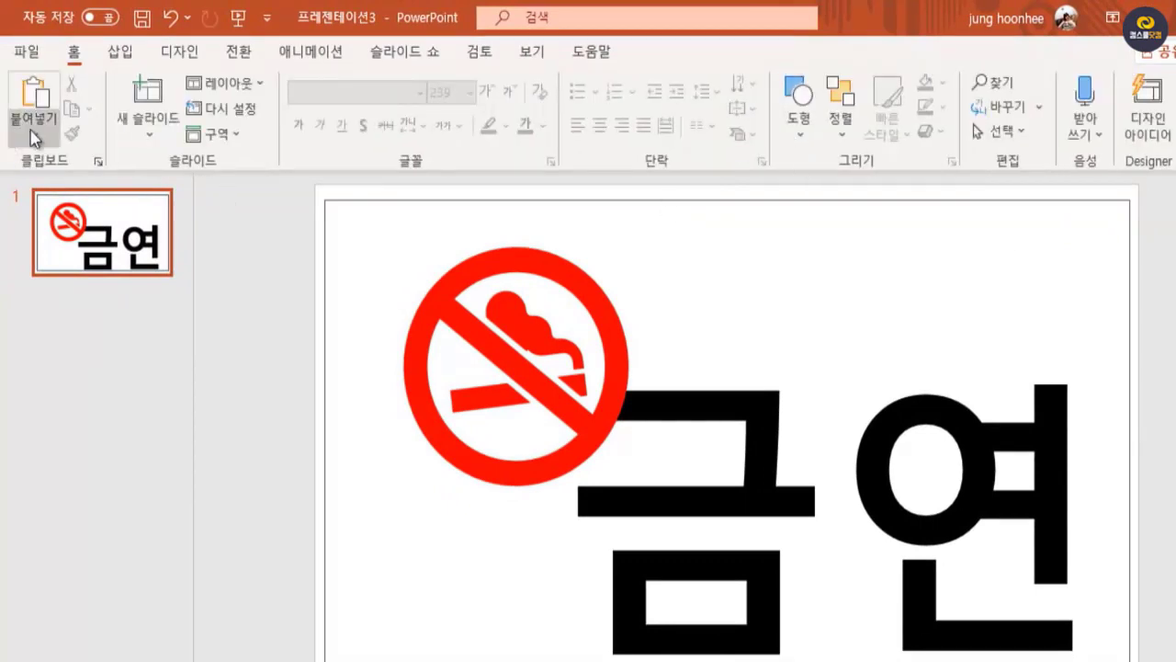
Step: Preview the framed sign in the print settings (인쇄), set the number of copies (복사본) to 5, and return to the slide
left_click(25, 51)
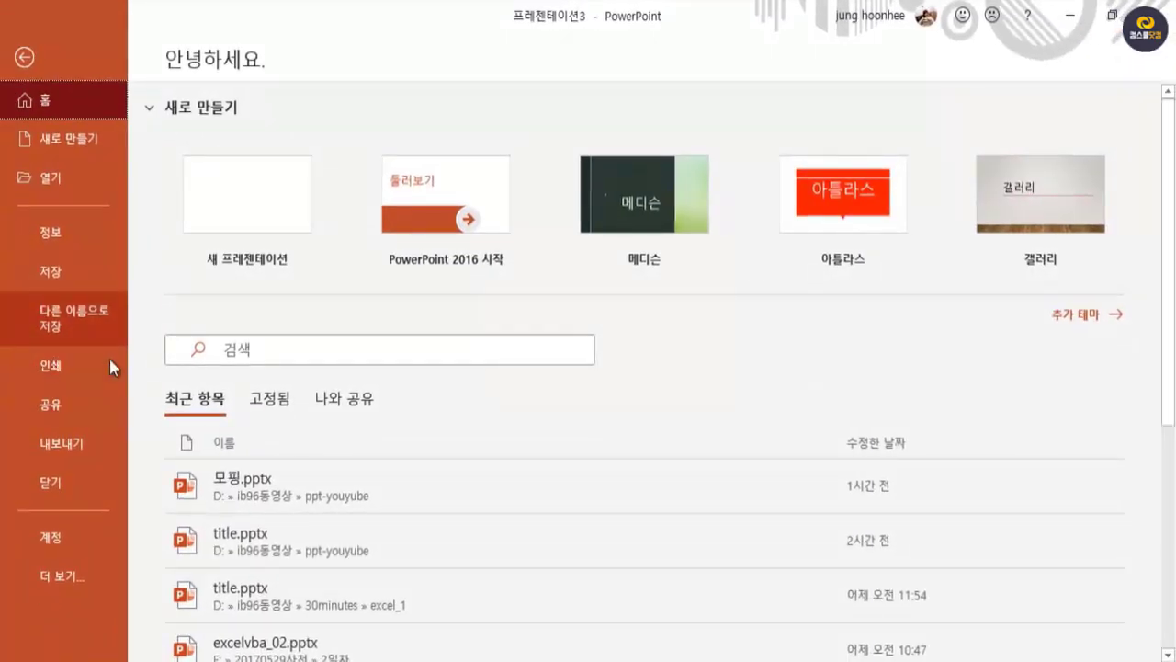
left_click(65, 364)
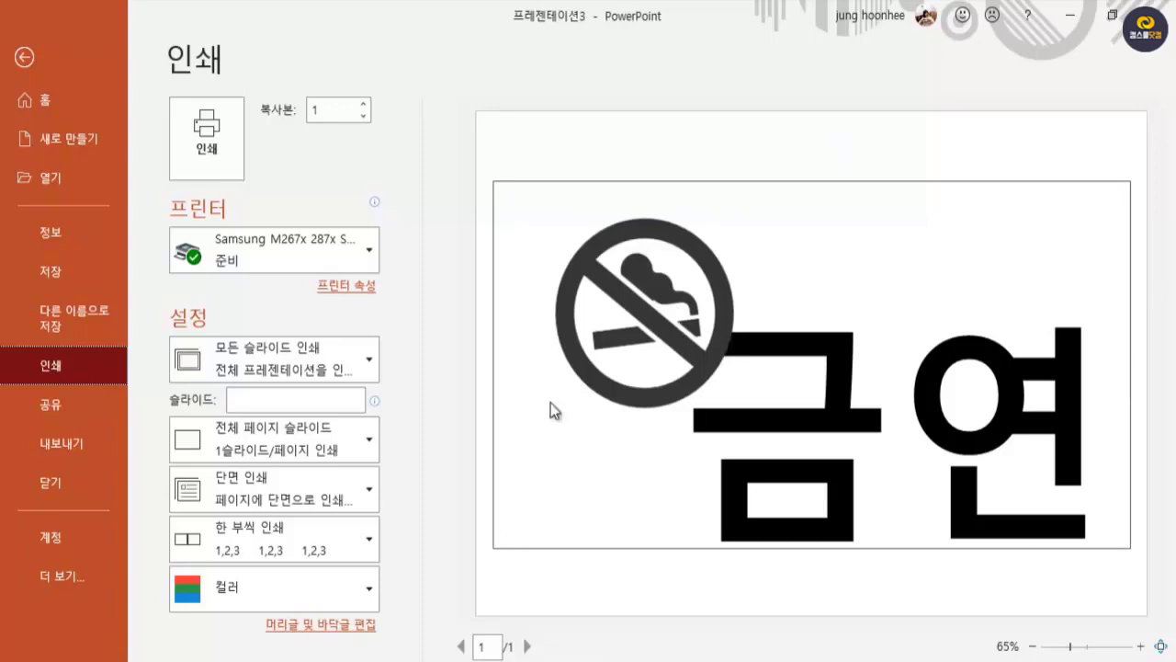
left_click(363, 104)
left_click(363, 104)
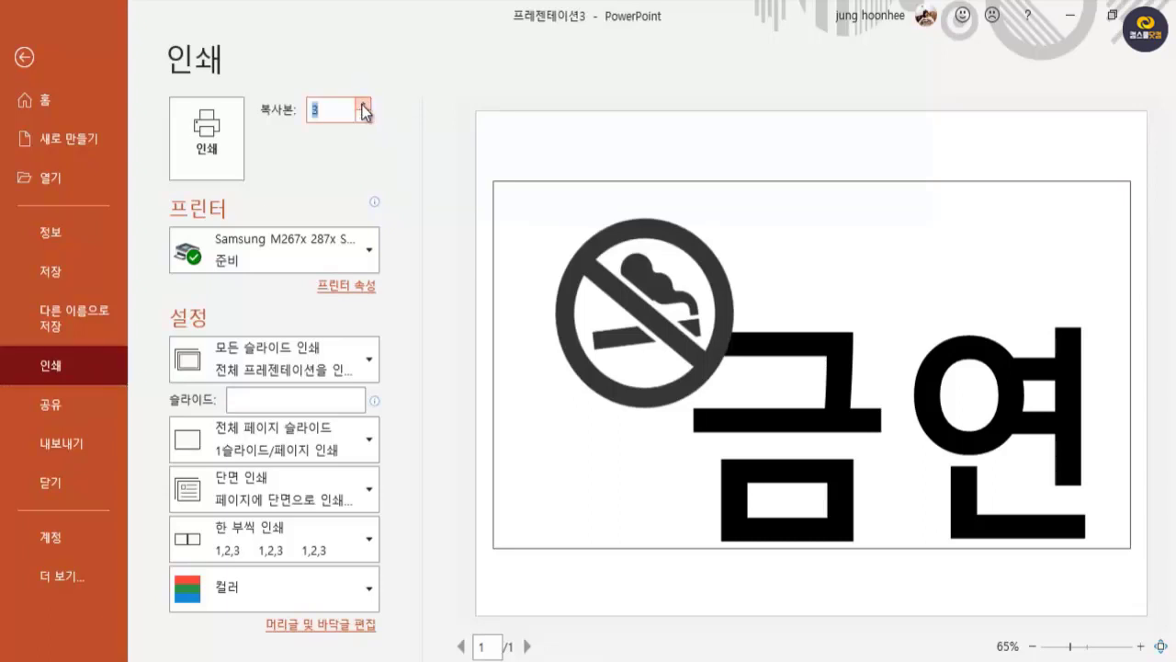
left_click(363, 104)
left_click(363, 104)
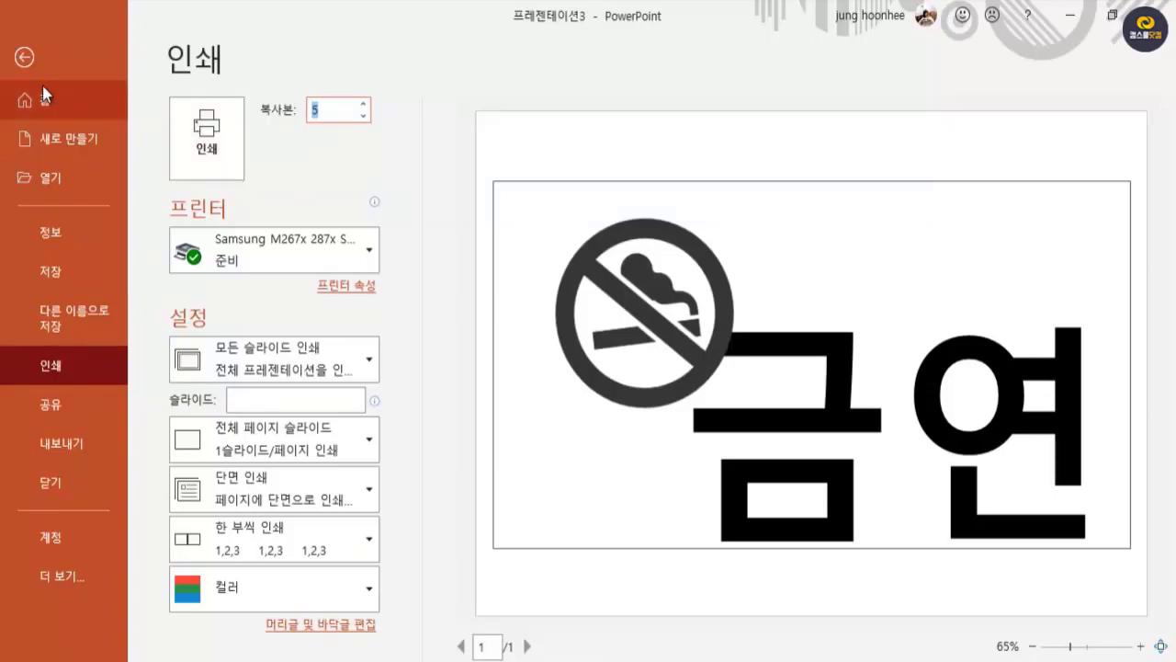
left_click(23, 57)
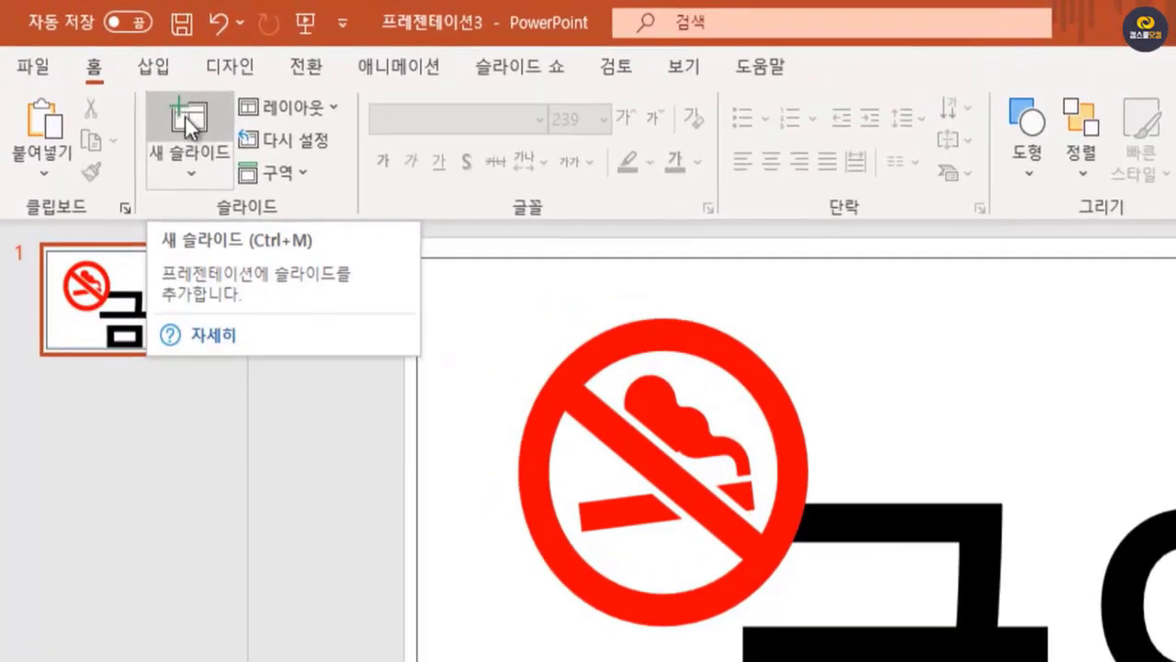
Step: Add a blank second slide and change the slide orientation to portrait (세로), scaling the content with 맞춤 확인
left_click(185, 115)
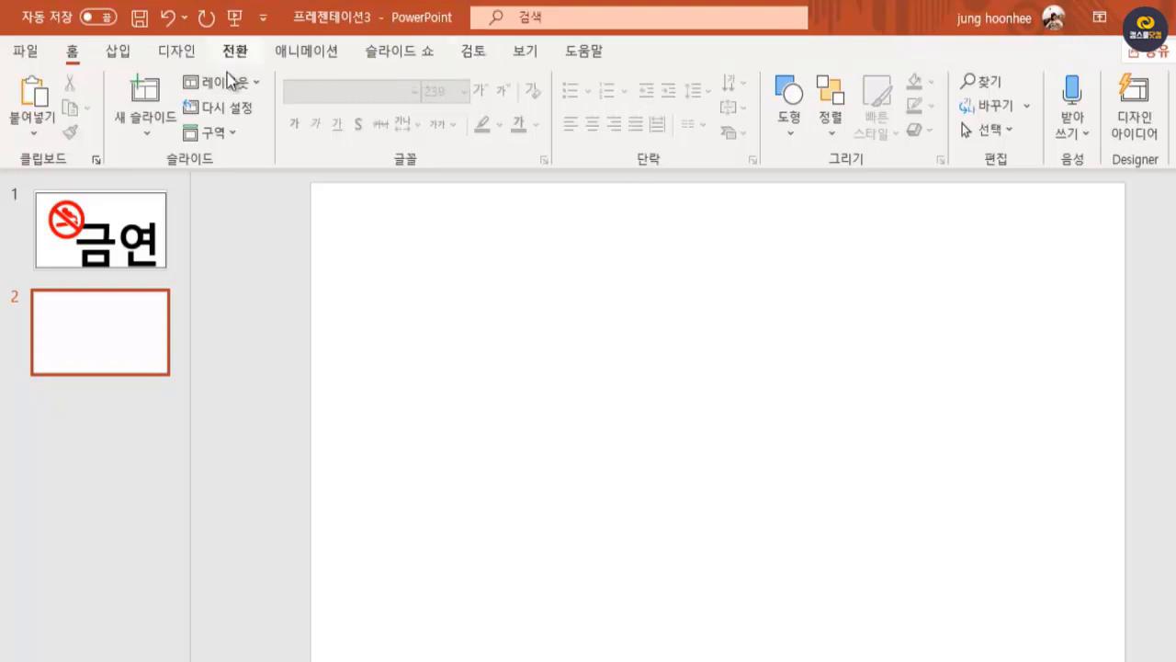
left_click(182, 57)
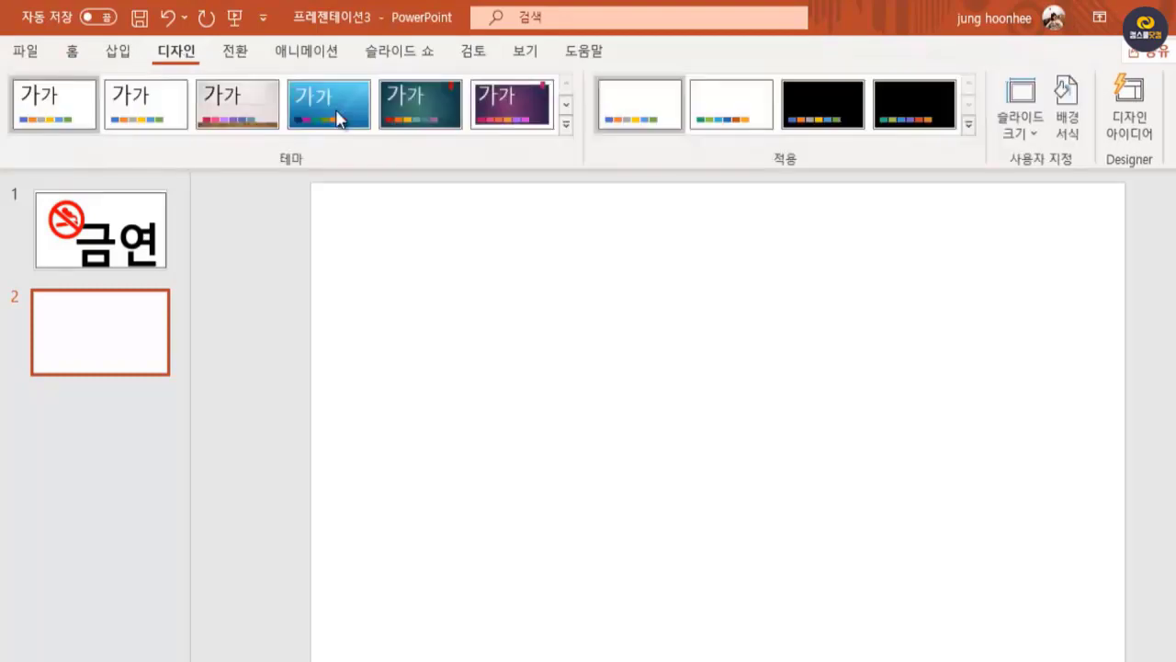
left_click(1031, 138)
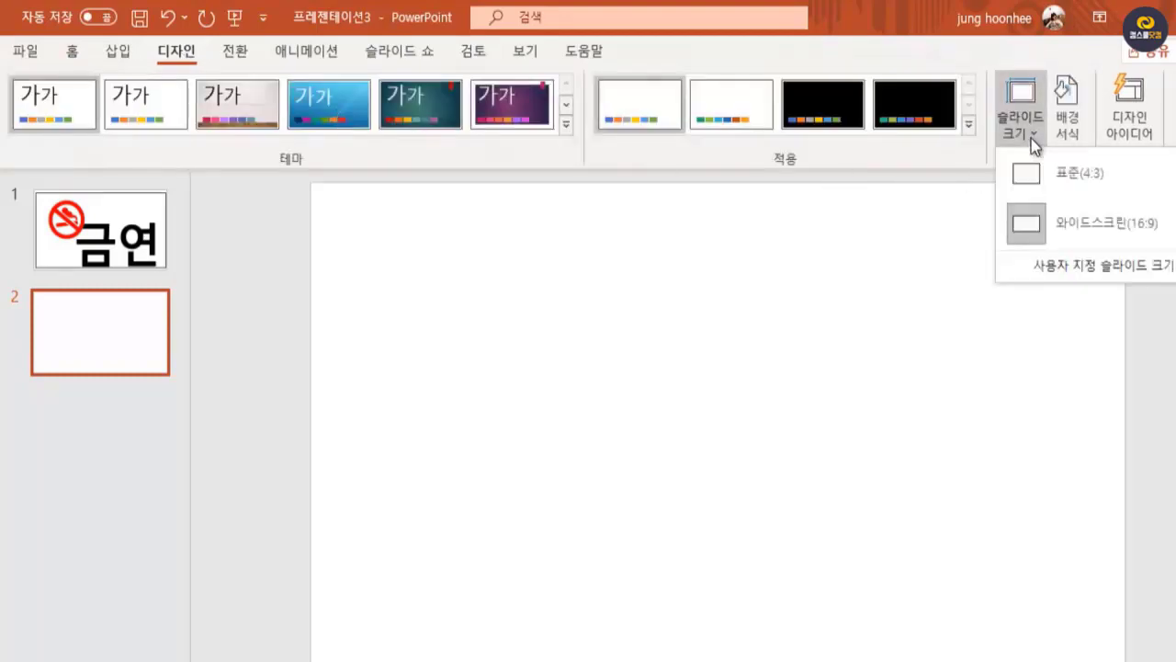
left_click(1133, 266)
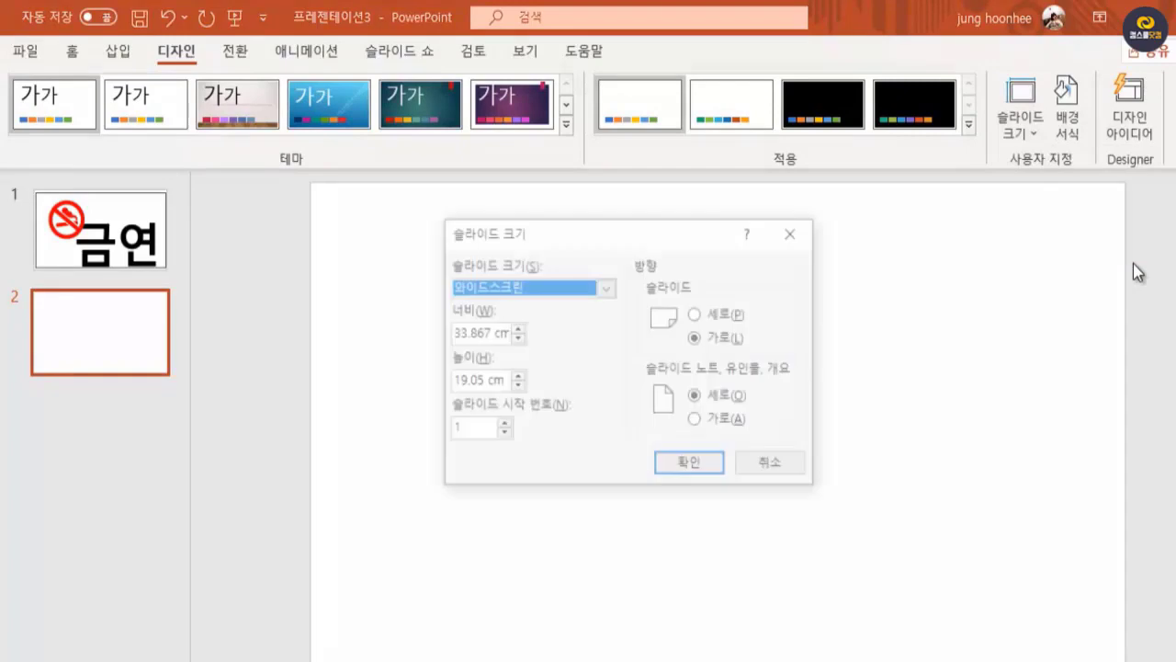
left_click(699, 315)
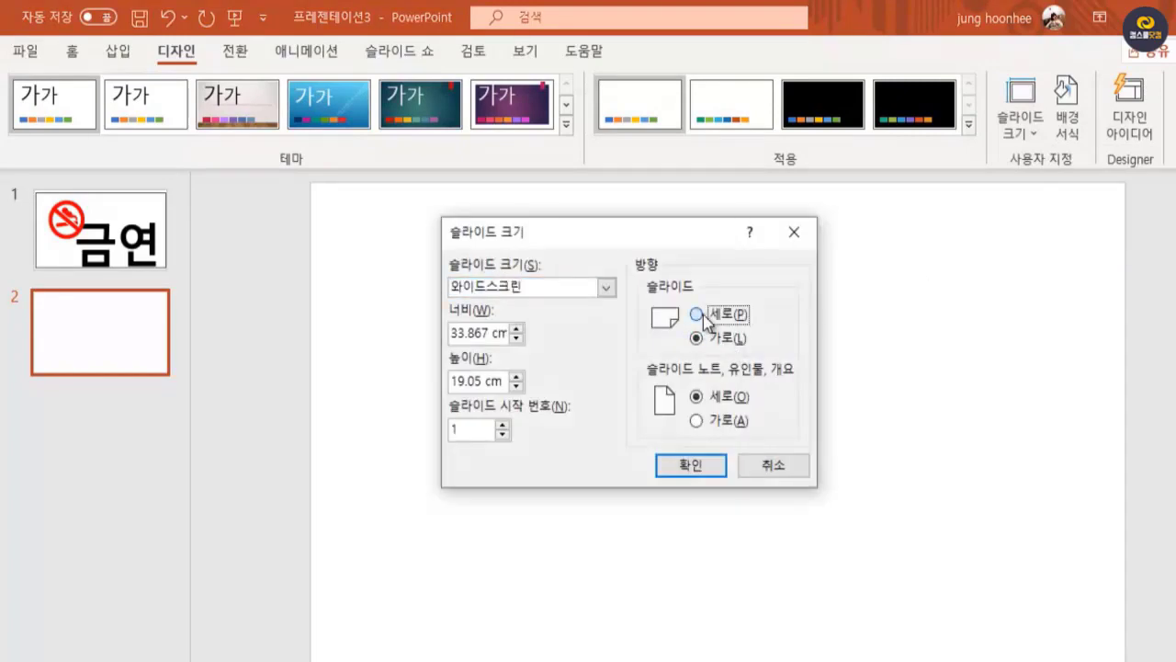
left_click(685, 469)
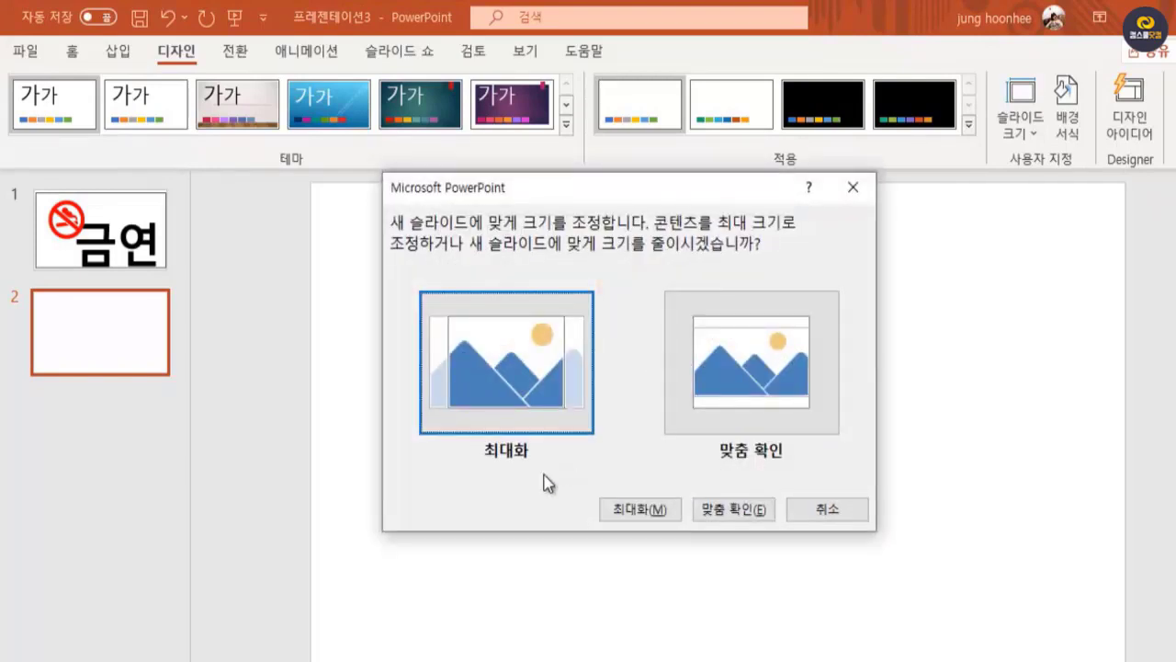
left_click(737, 511)
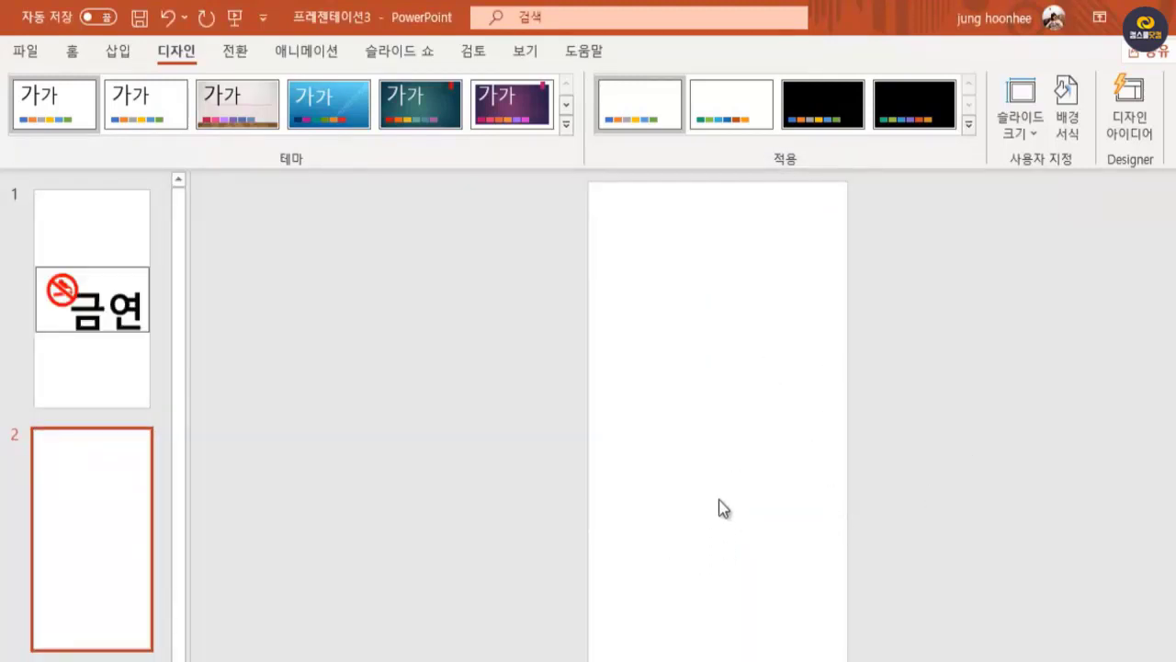
Step: Switch the slide orientation back to landscape (가로), scaling the content with 맞춤 확인
scroll(722, 528, "up", 3)
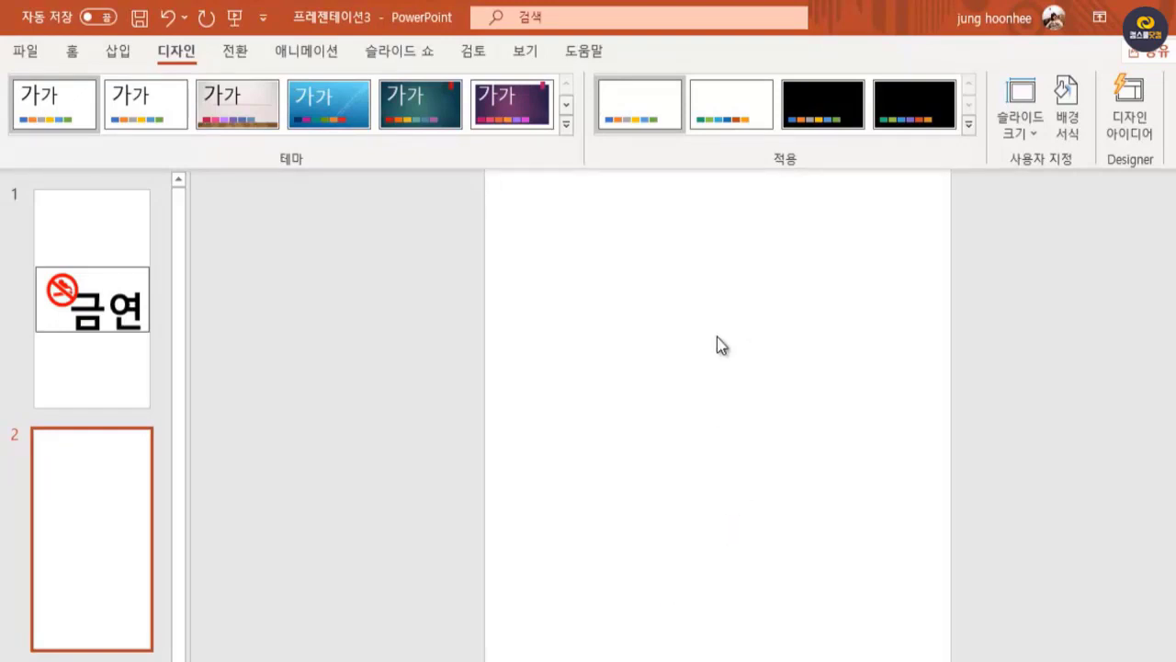
left_click(1029, 137)
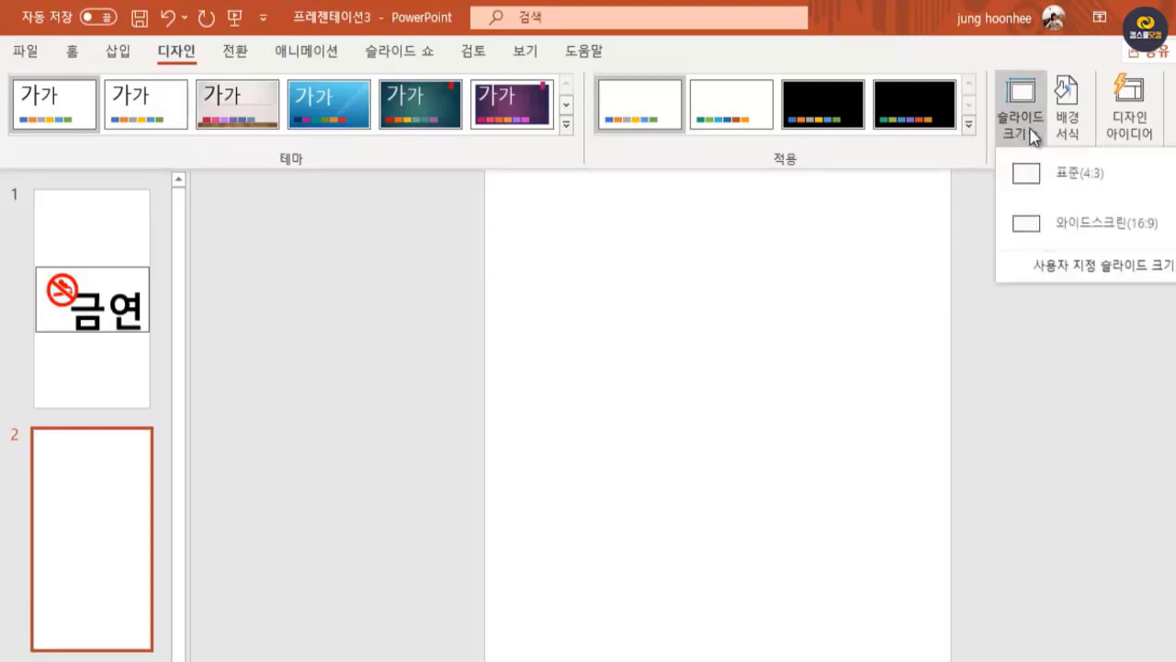
left_click(1070, 267)
left_click(716, 340)
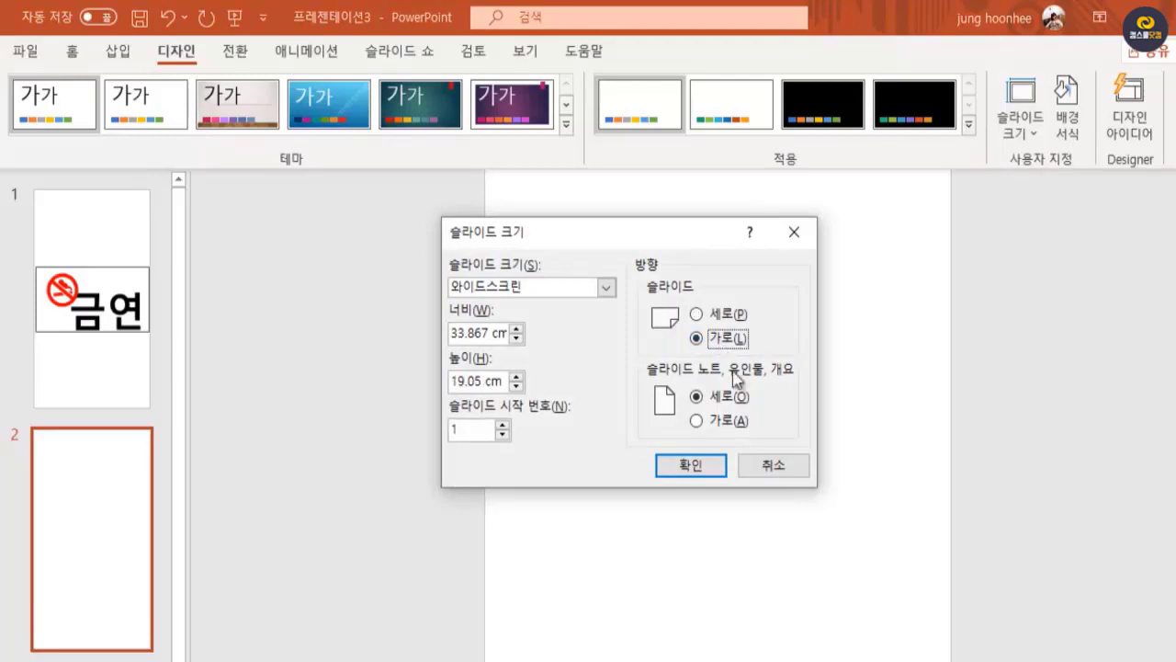
left_click(691, 467)
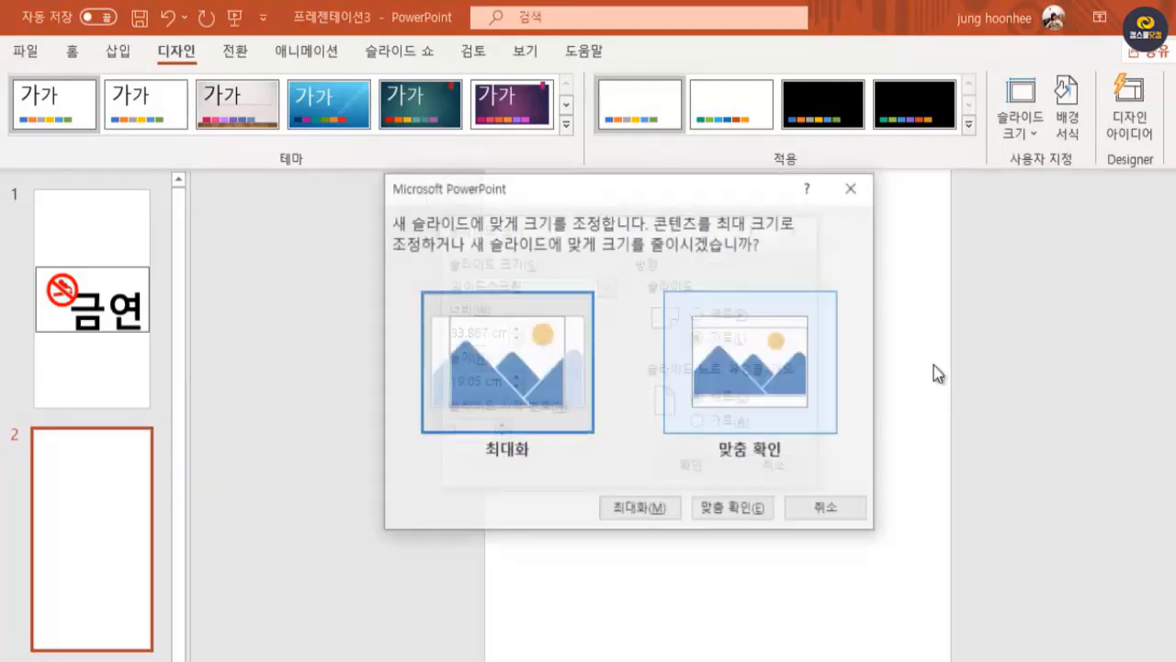
left_click(725, 516)
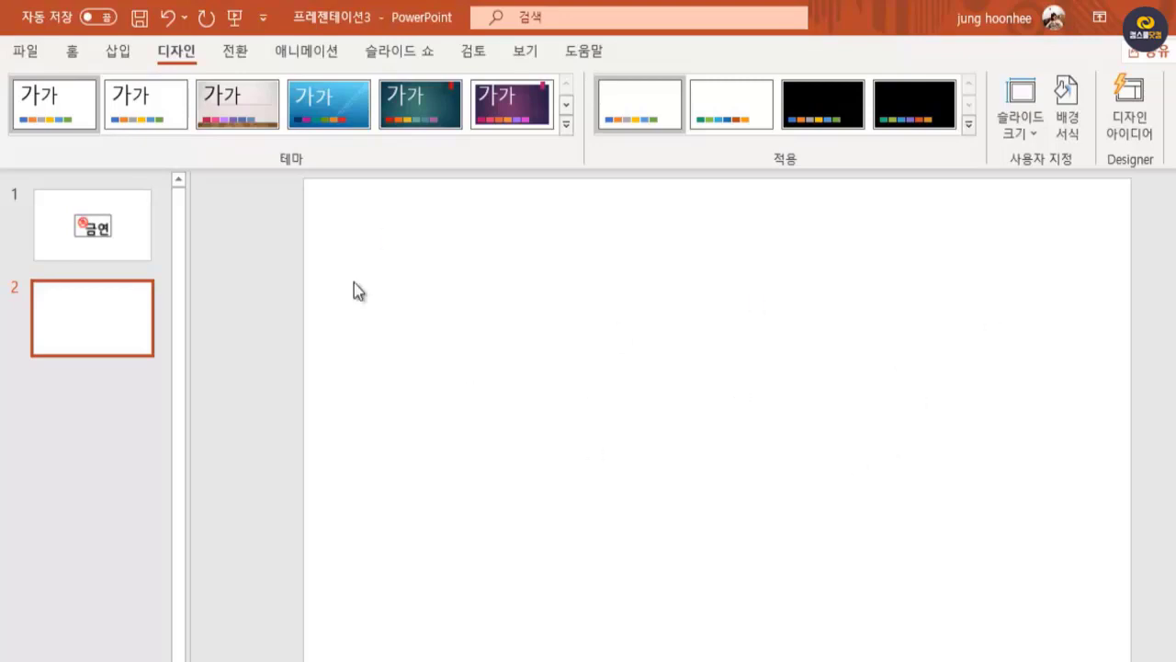
Step: Draw a horizontal line about 29.3 cm long near the top of slide 2 and delete it
left_click(71, 54)
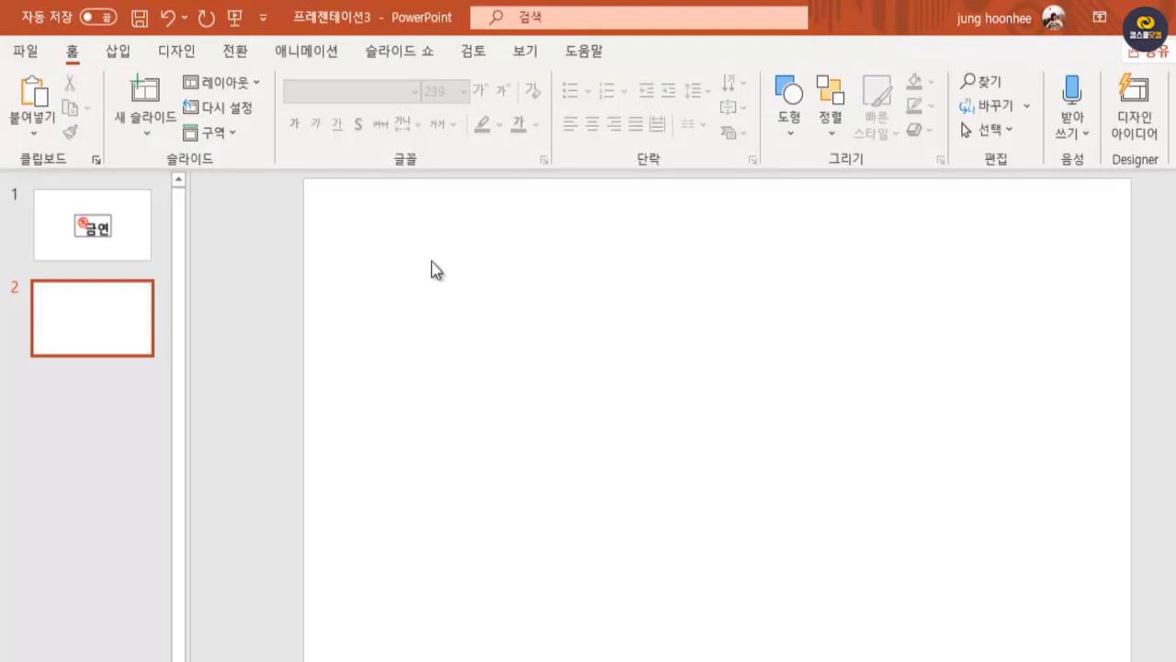
left_click(787, 135)
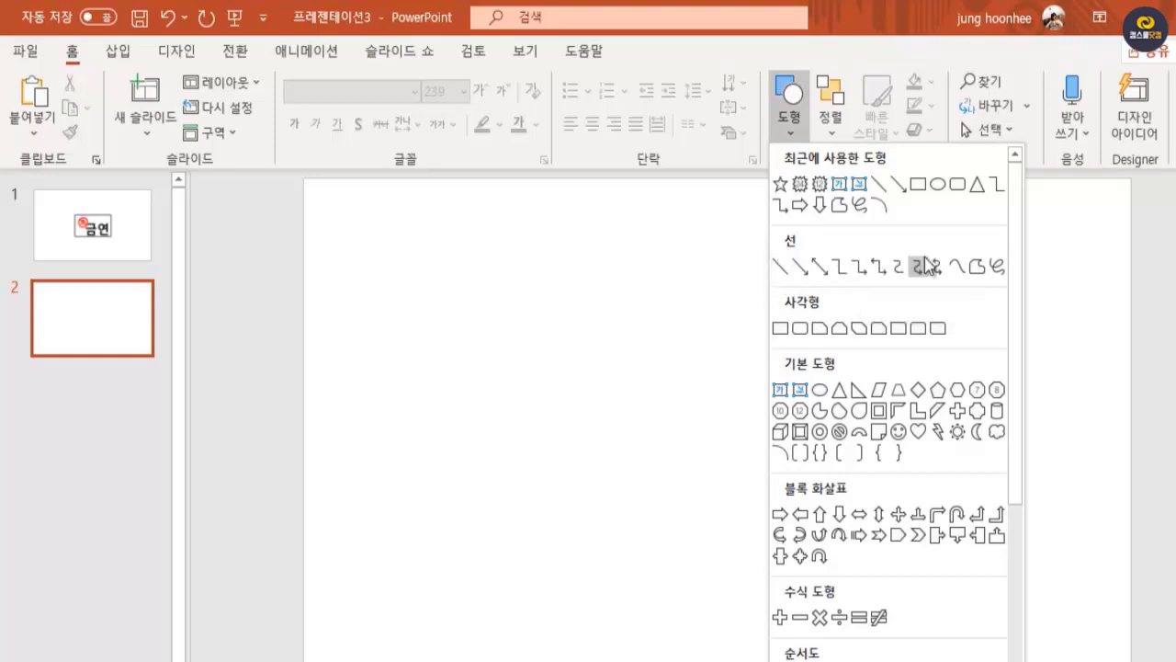
left_click(782, 271)
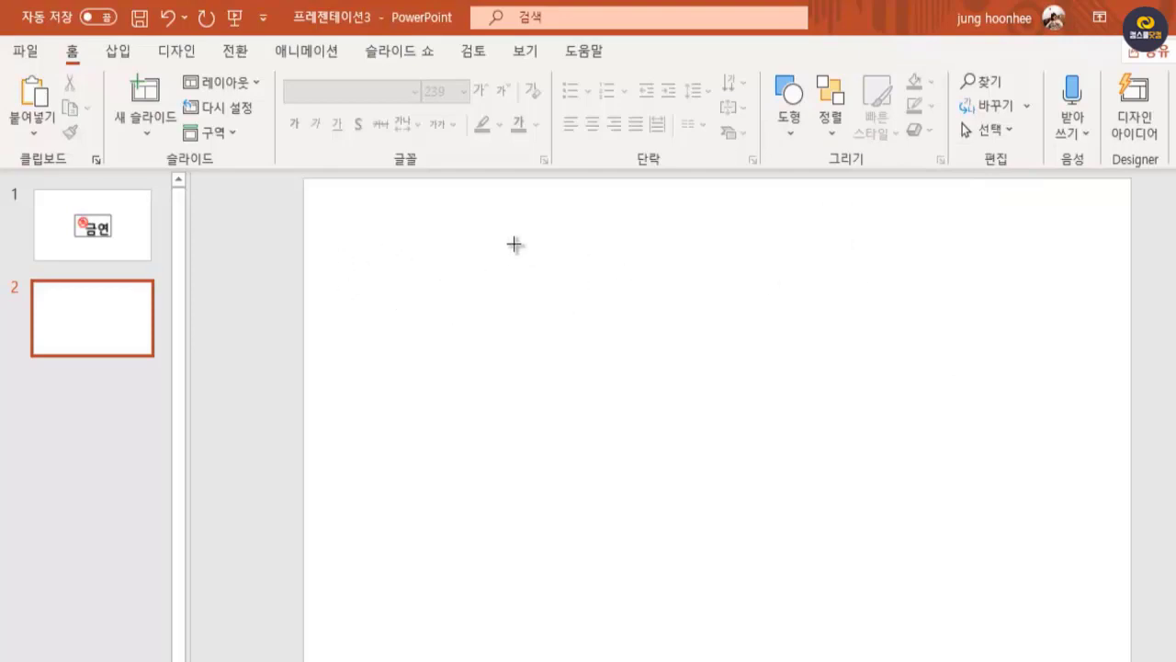
left_click_drag(346, 257, 1061, 256)
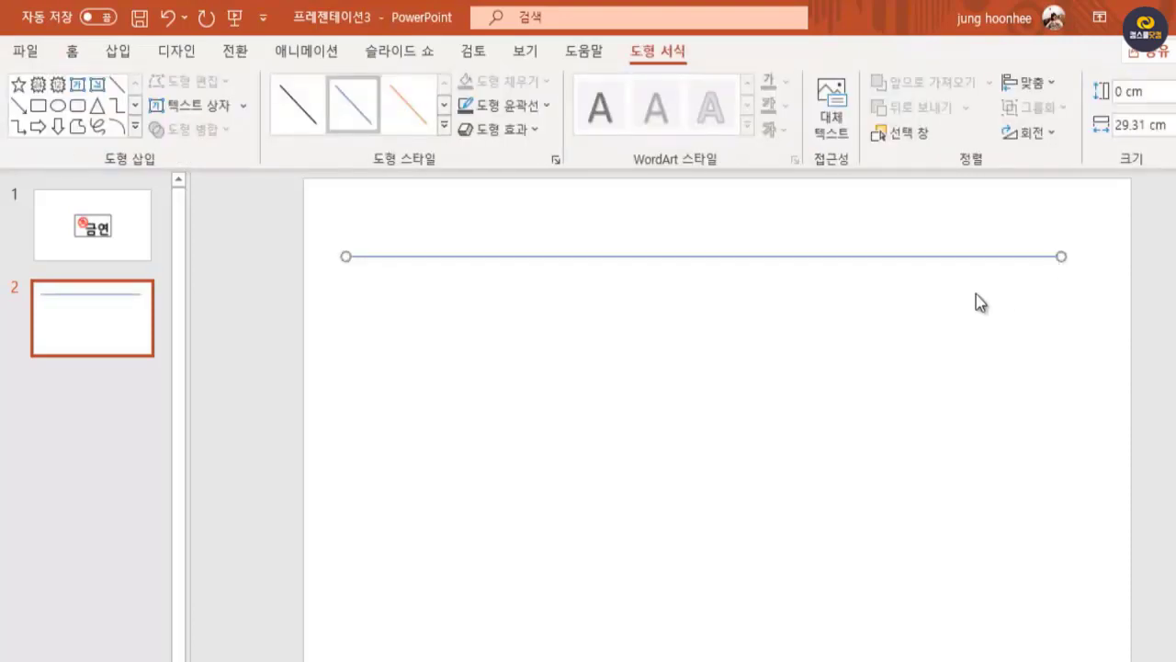
mouse_move(747, 256)
left_mouse_down()
mouse_move(748, 331)
mouse_move(751, 242)
left_mouse_up()
left_click(824, 359)
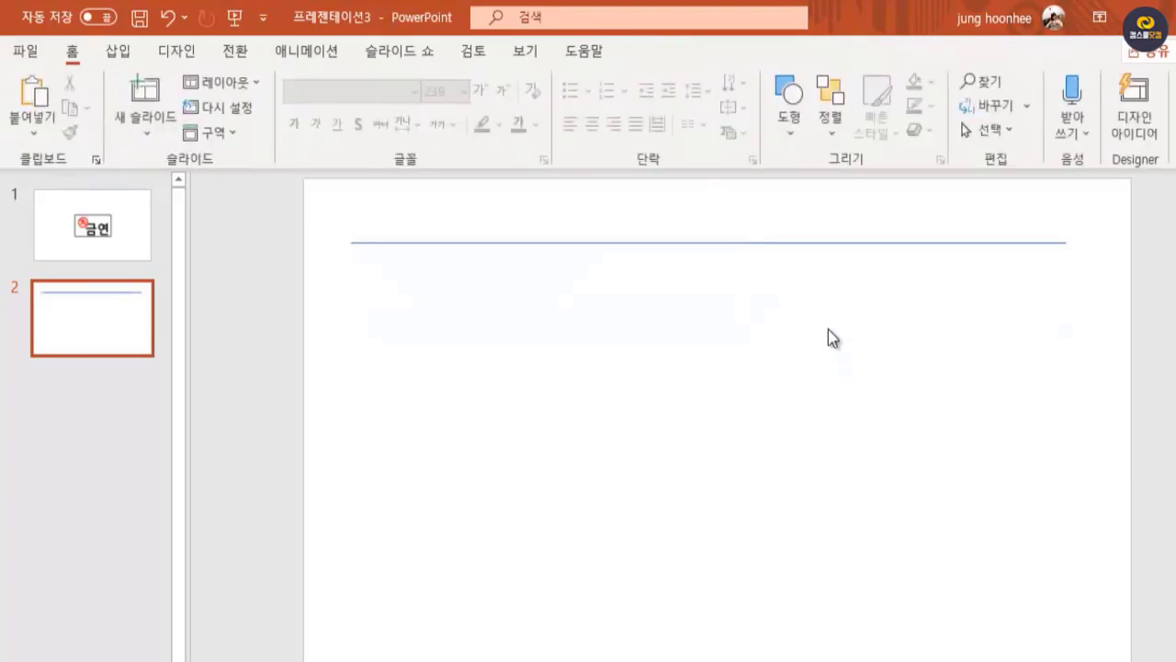
left_click(831, 244)
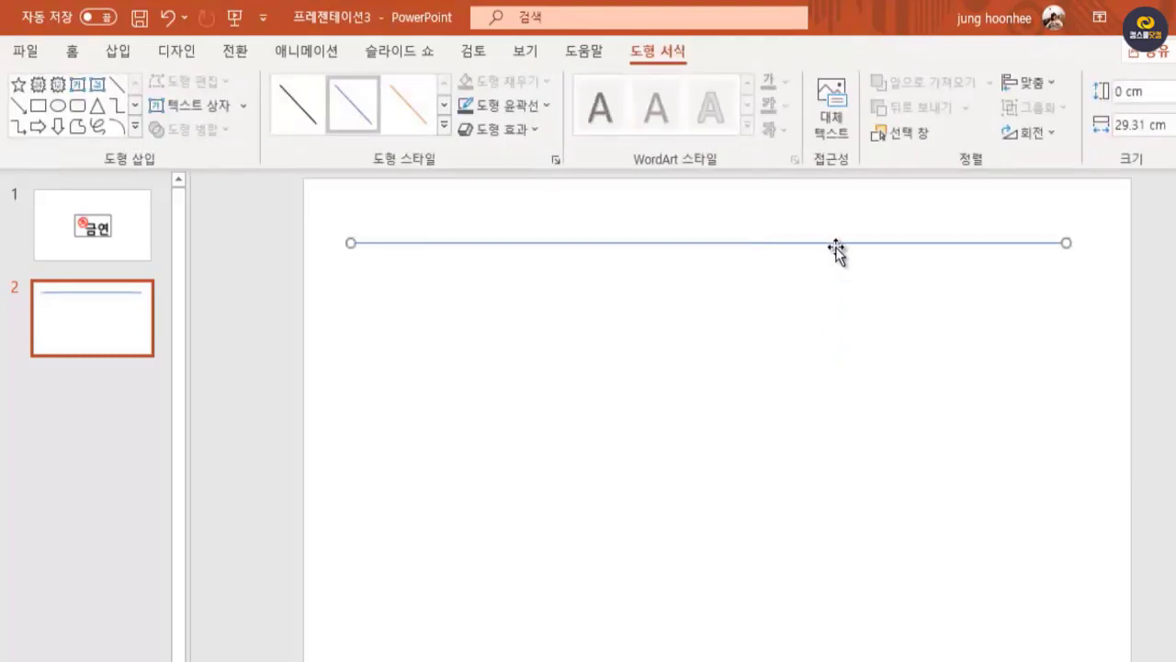
key("Delete")
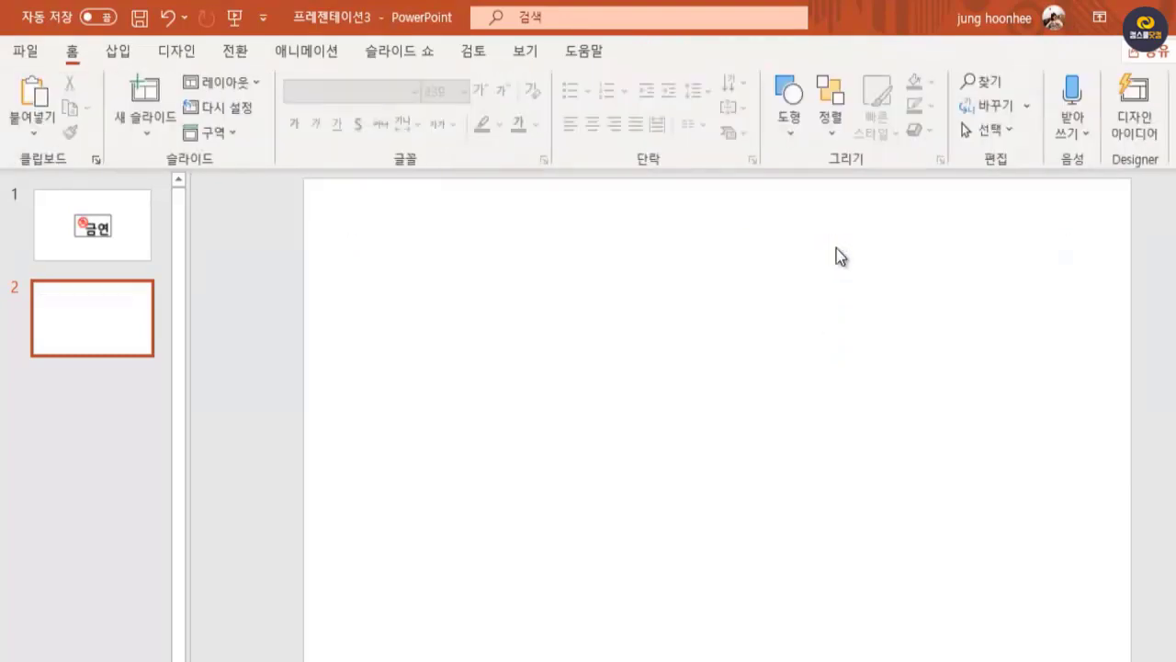
Step: Draw a horizontal line about 28.7 cm long near the top of slide 2 and set its thickness to 1½ pt
left_click(790, 139)
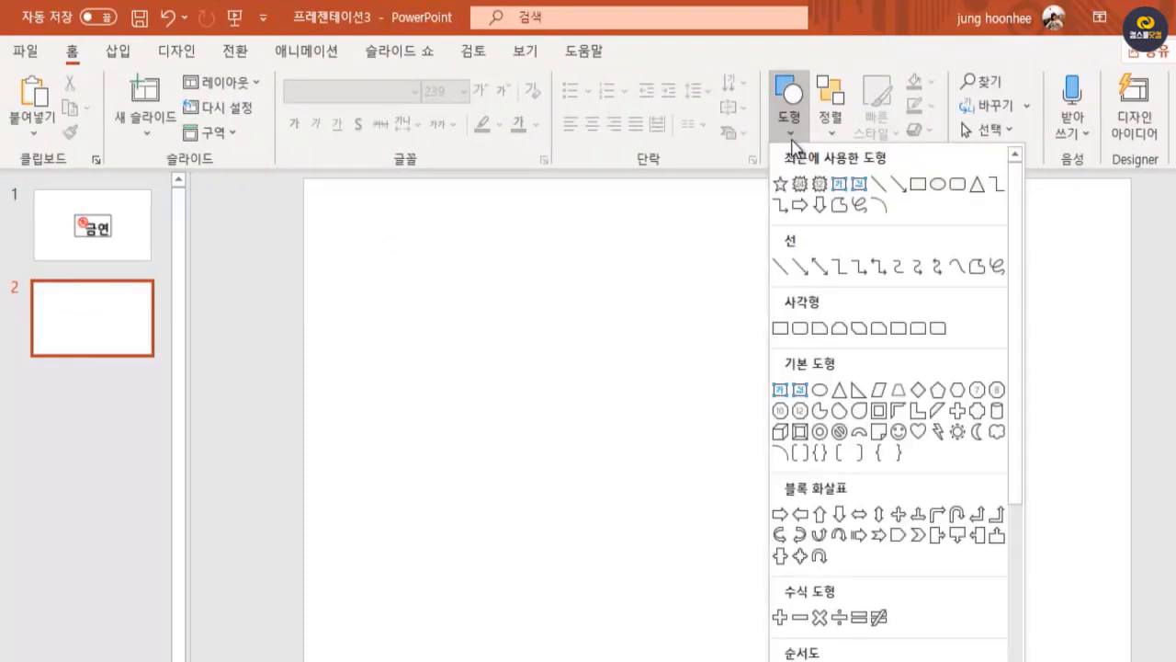
left_click(783, 268)
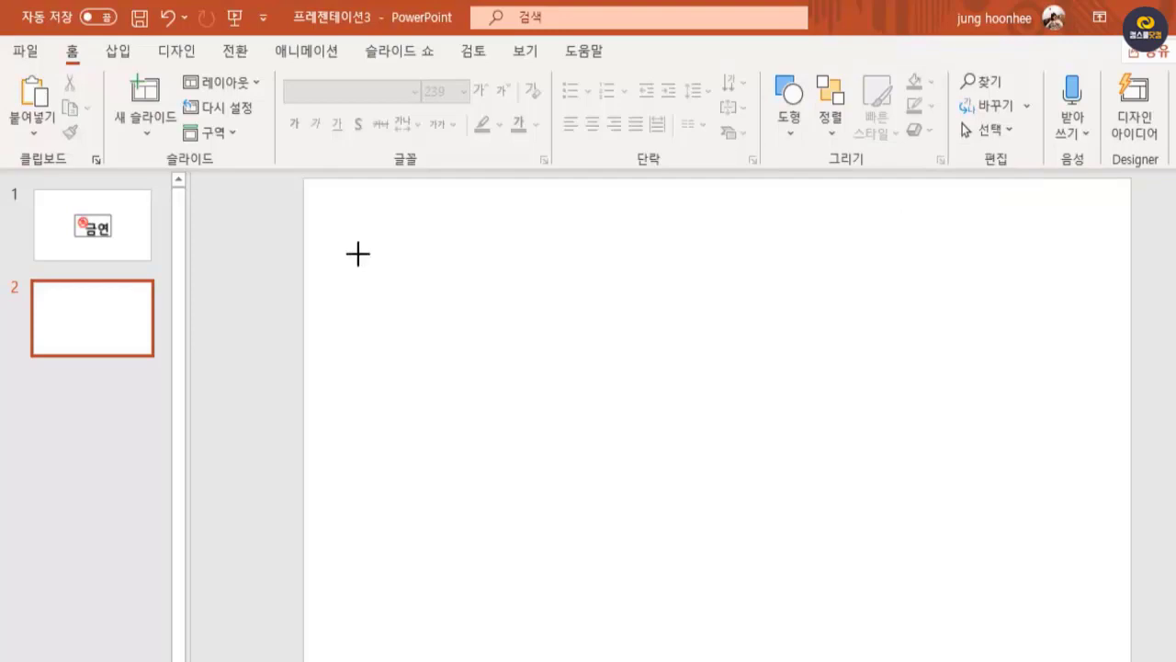
left_click_drag(359, 254, 1059, 265)
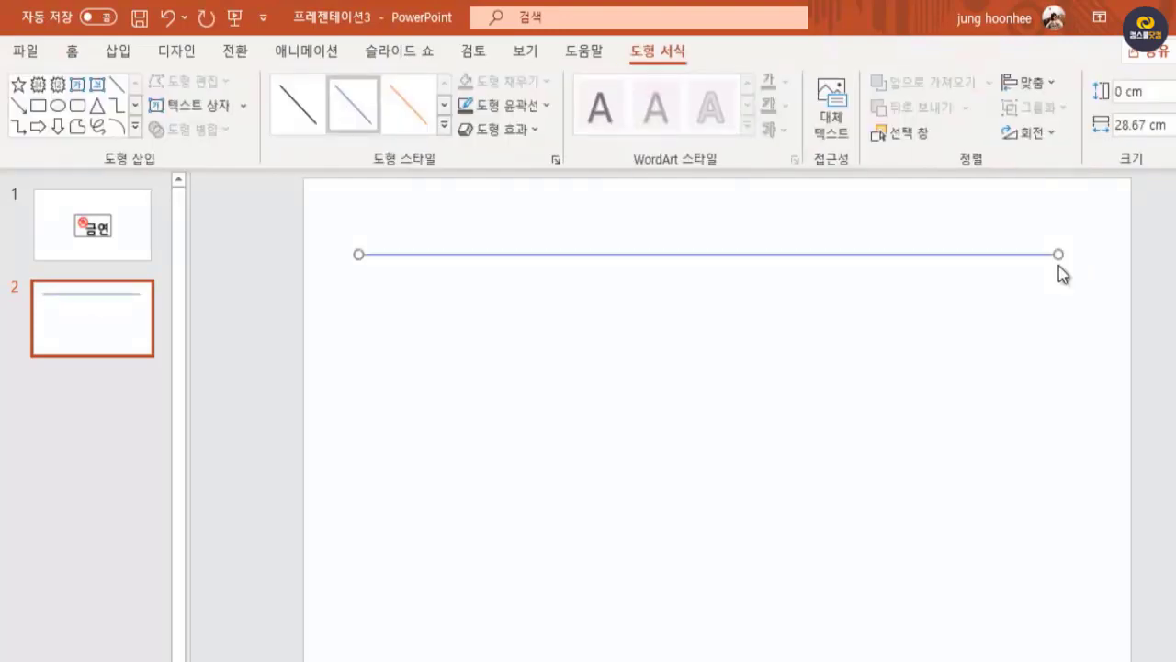
left_click(549, 106)
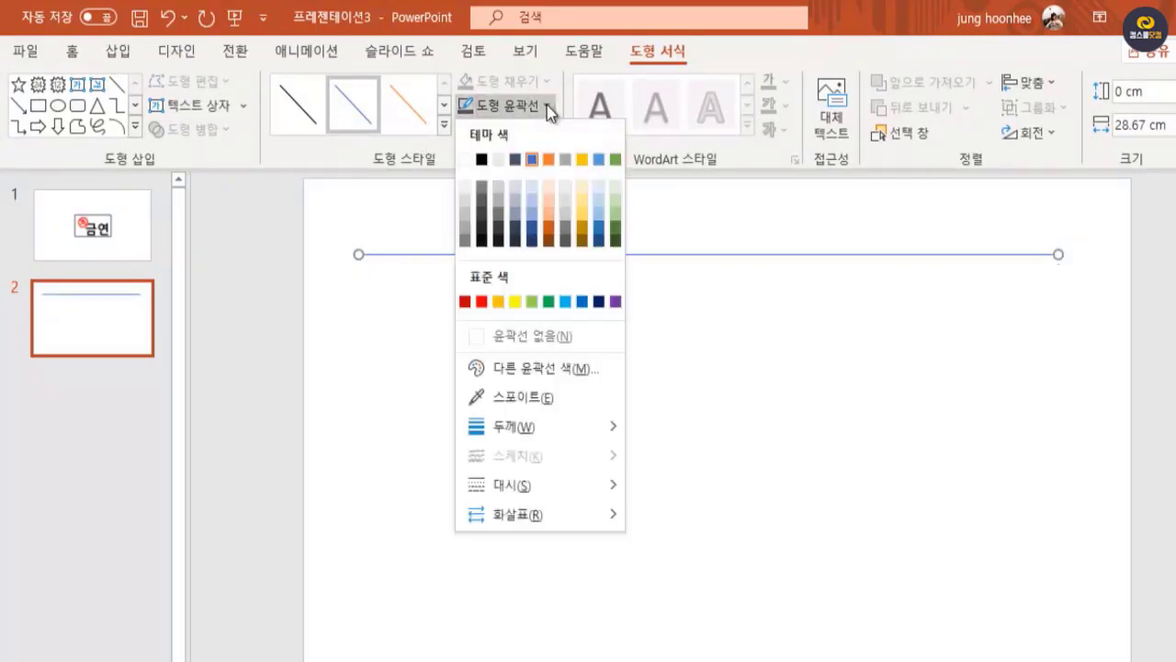
mouse_move(539, 424)
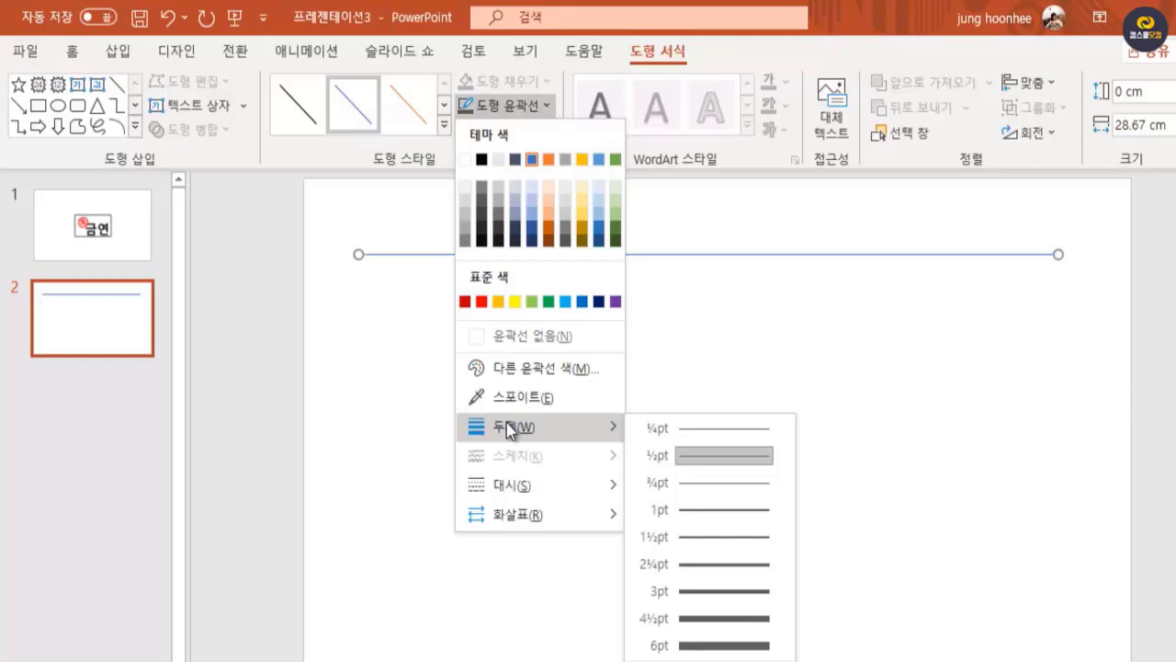
left_click(726, 541)
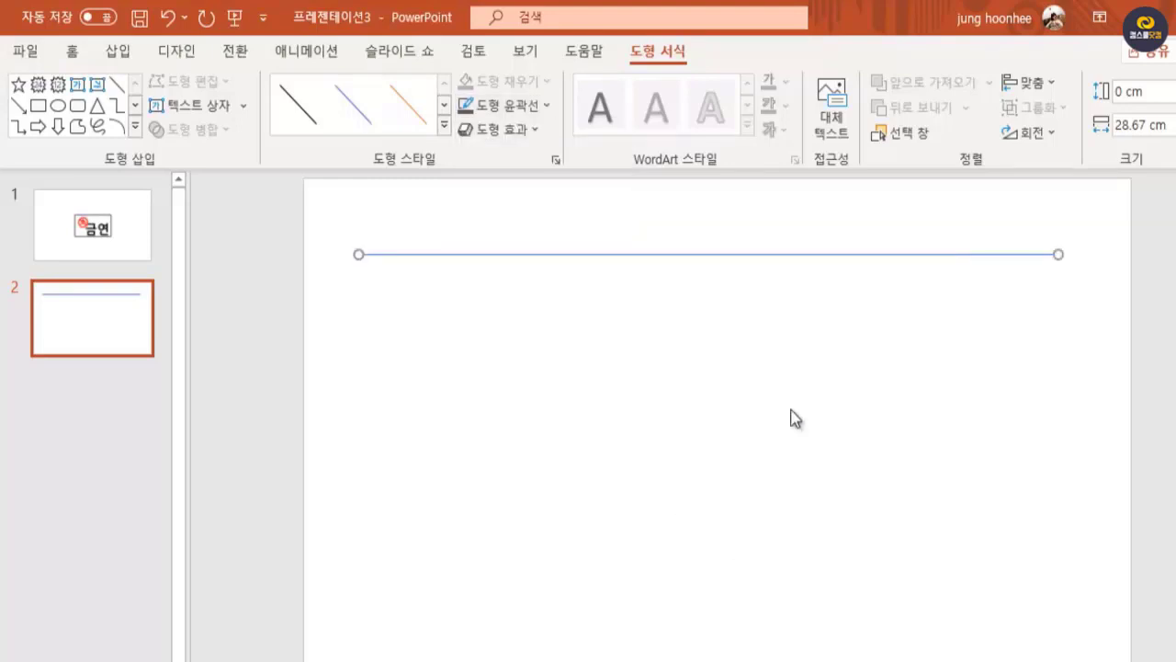
left_click(784, 404)
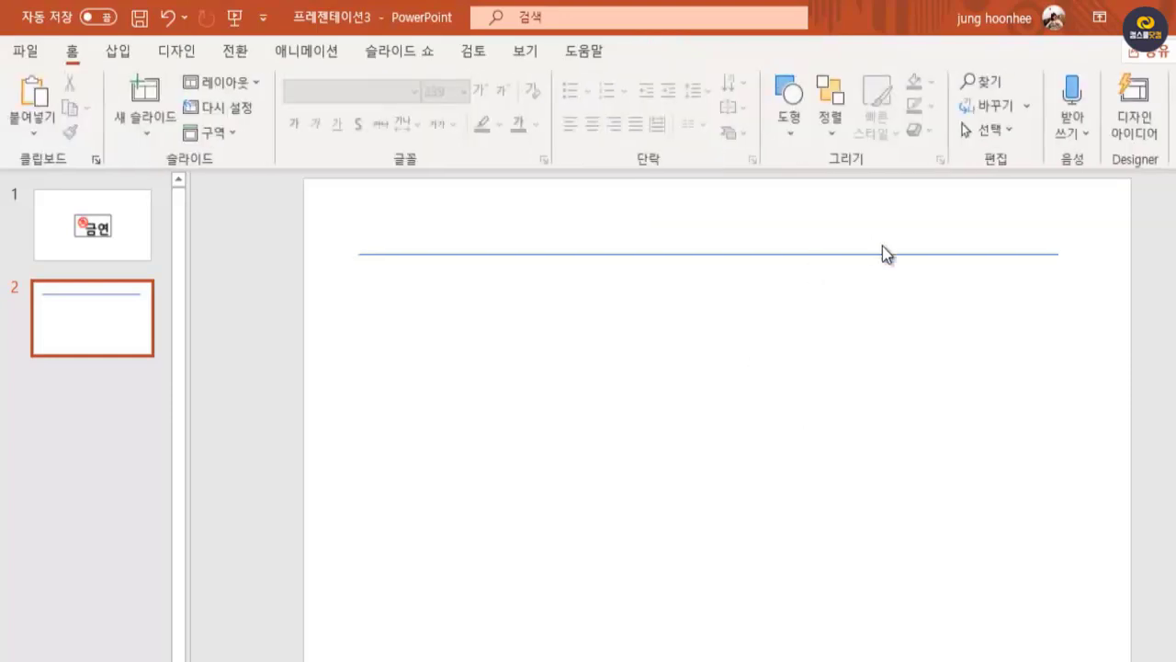
Step: Set the horizontal line's outline to the standard dark red and deselect it
double_click(682, 255)
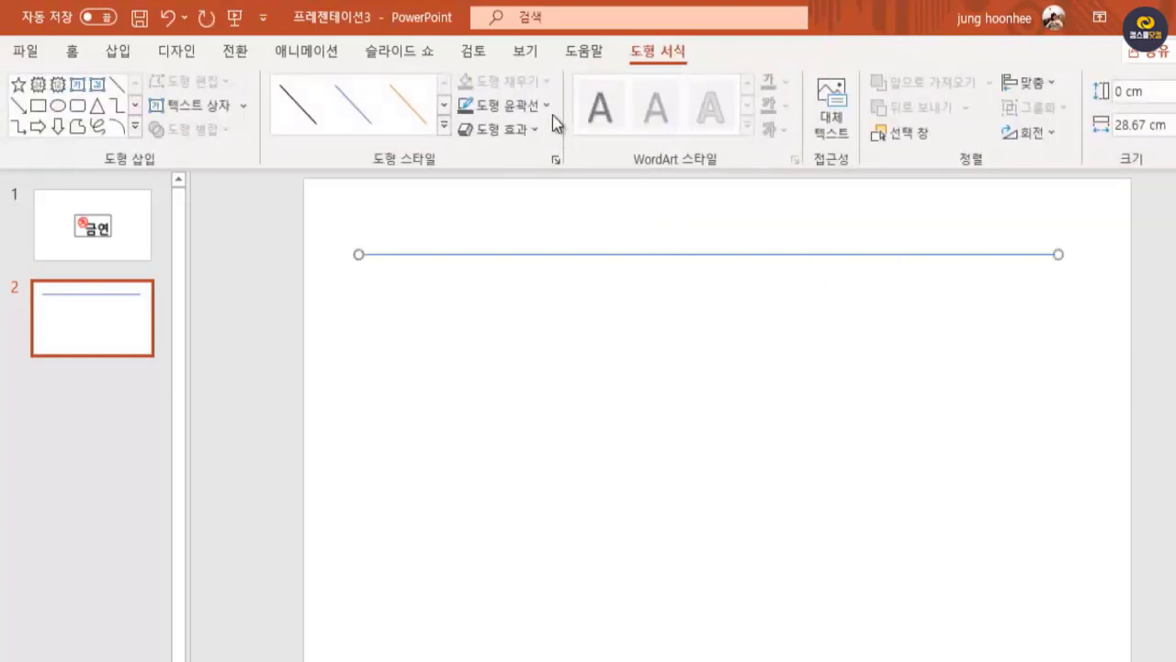
left_click(553, 110)
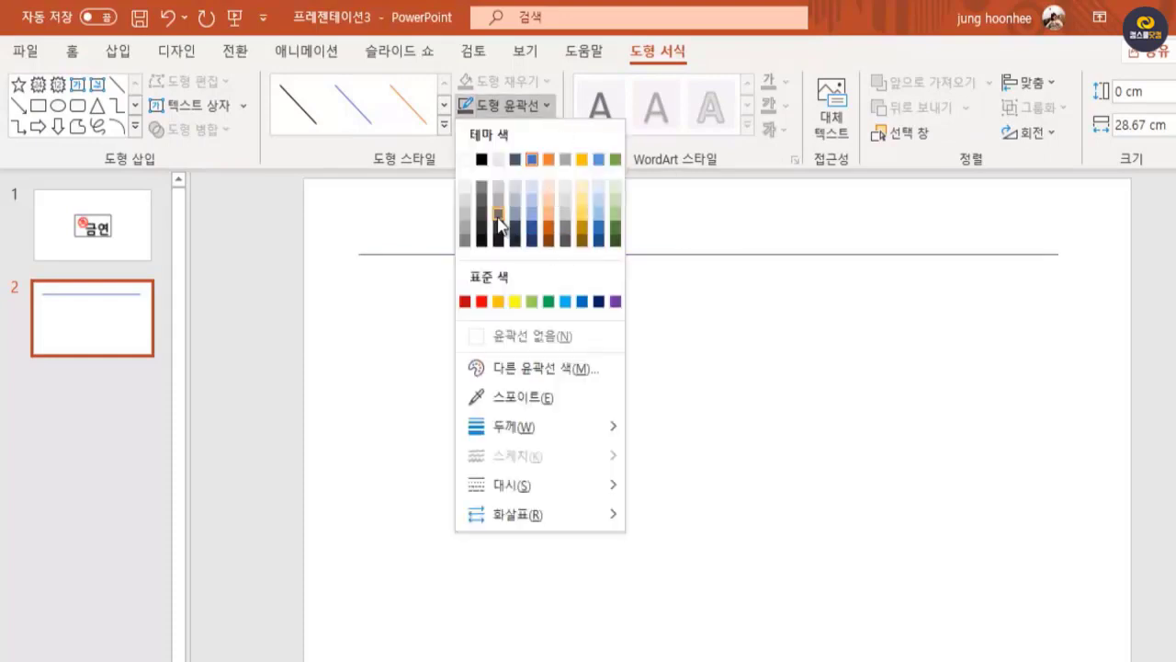
left_click(466, 301)
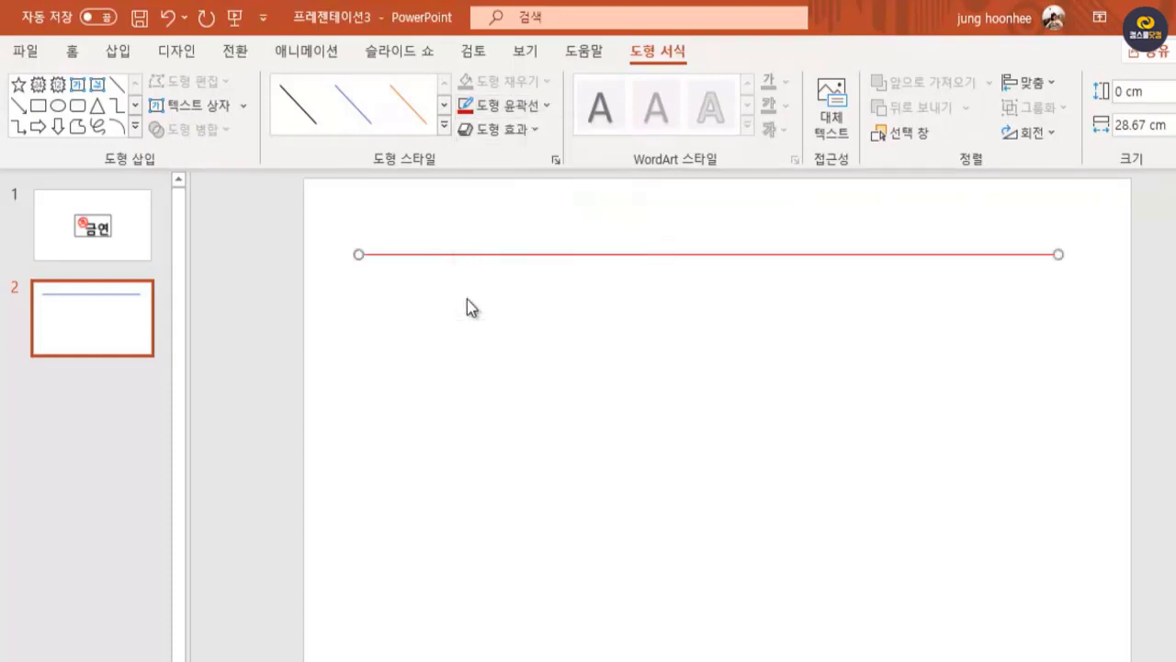
left_click(825, 395)
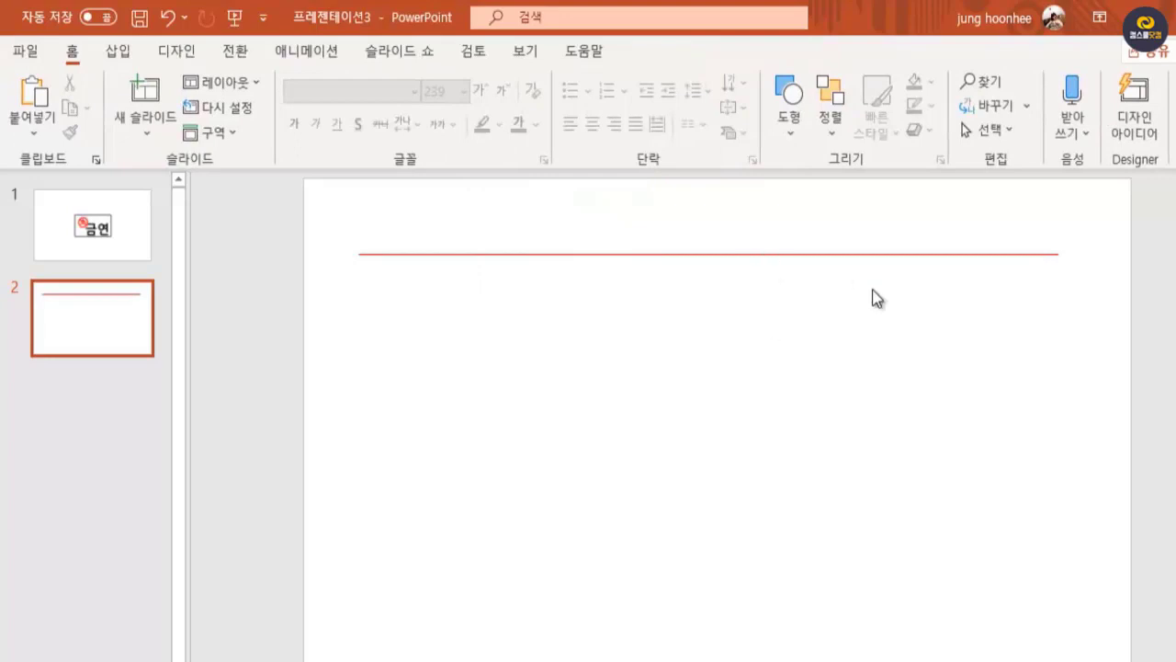
Step: Insert a horizontal text box reading 당부의 말씀 and place it just below the middle of the red line
left_click(794, 127)
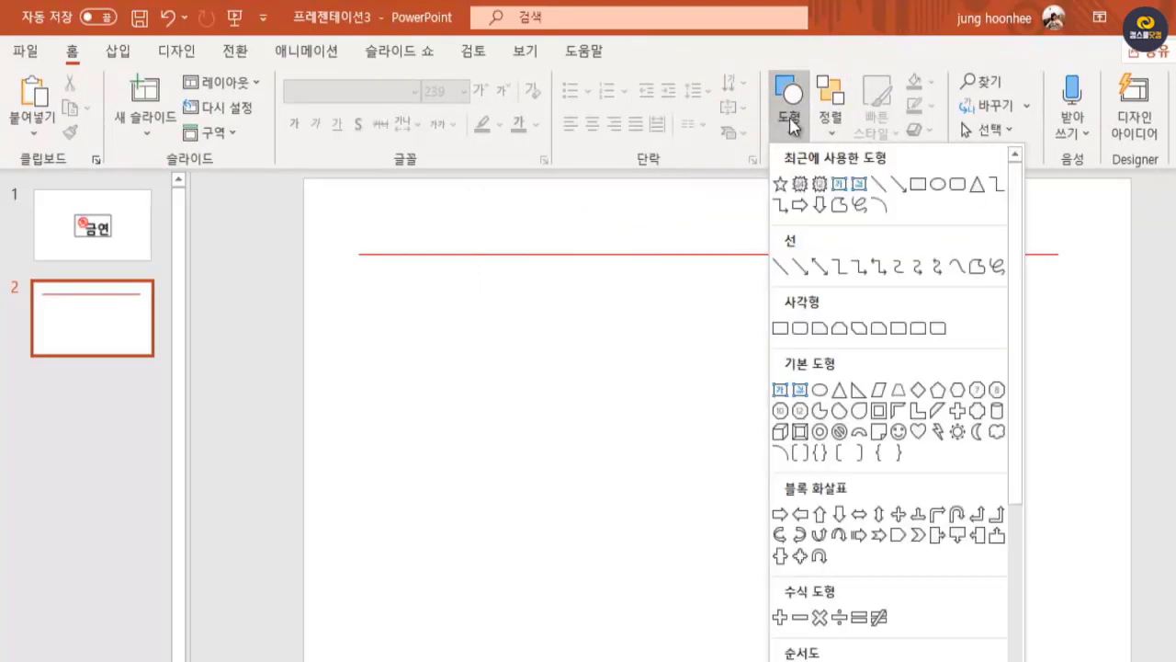
left_click(780, 392)
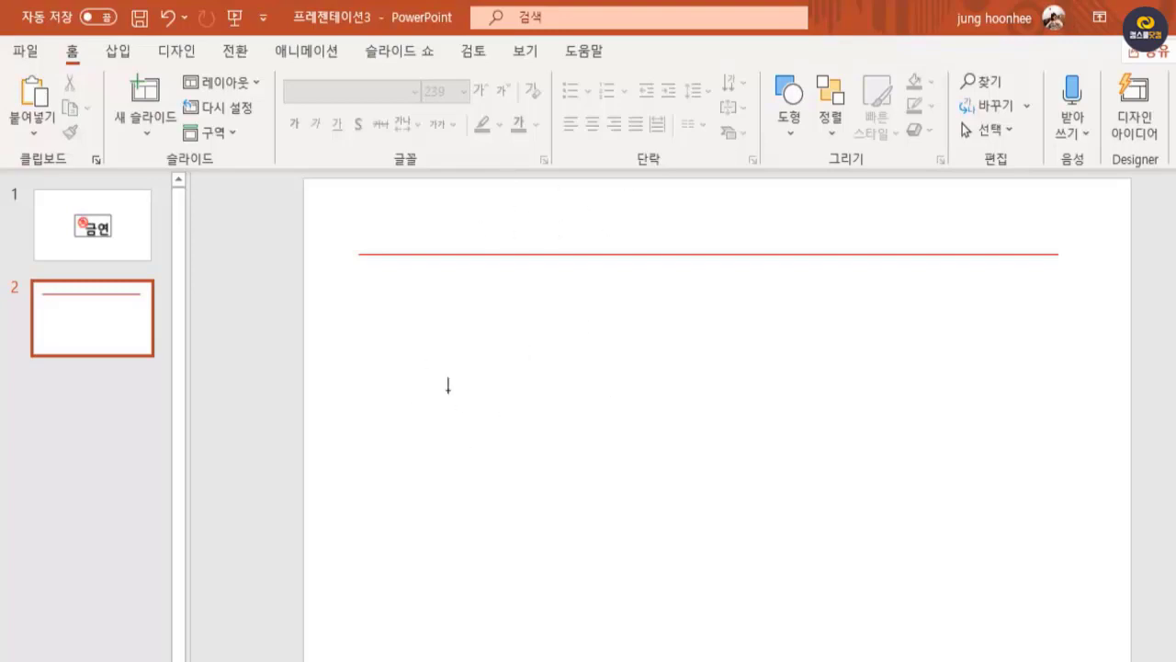
left_click(446, 390)
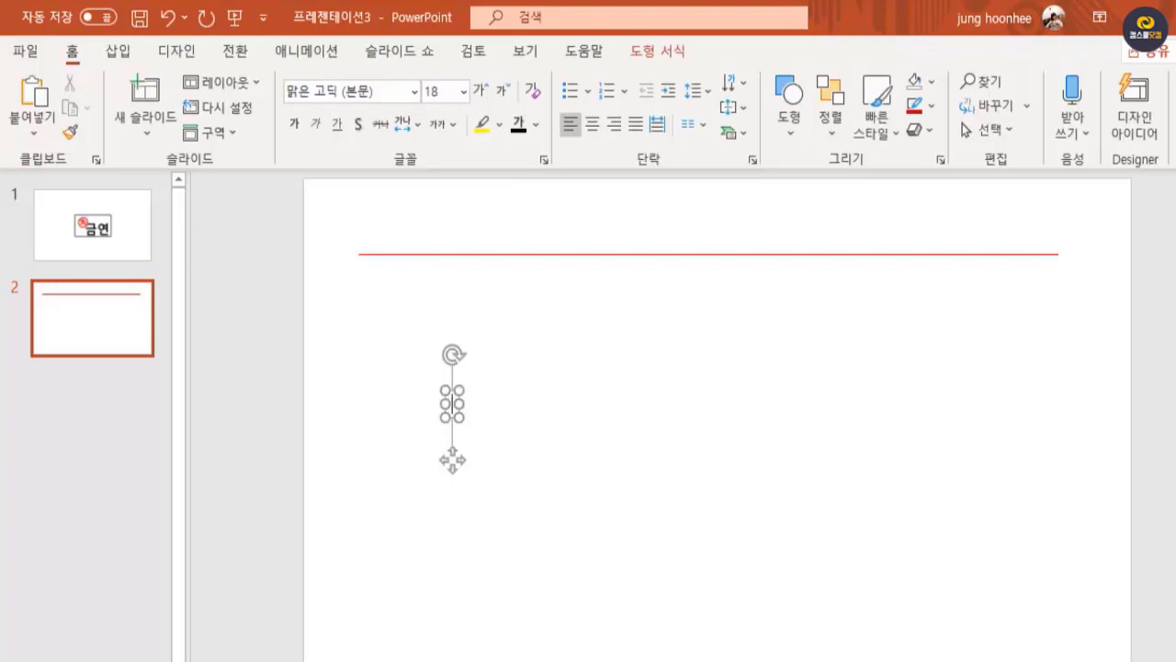
type("당부의 말ㅆ")
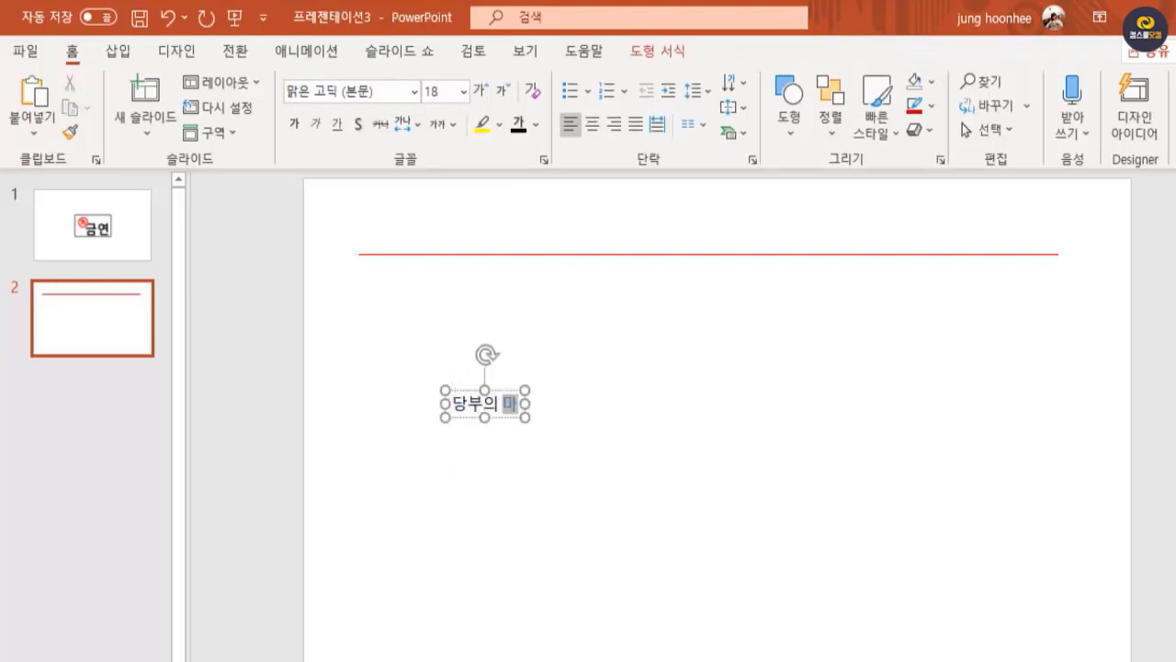
type("ㅡㅁ")
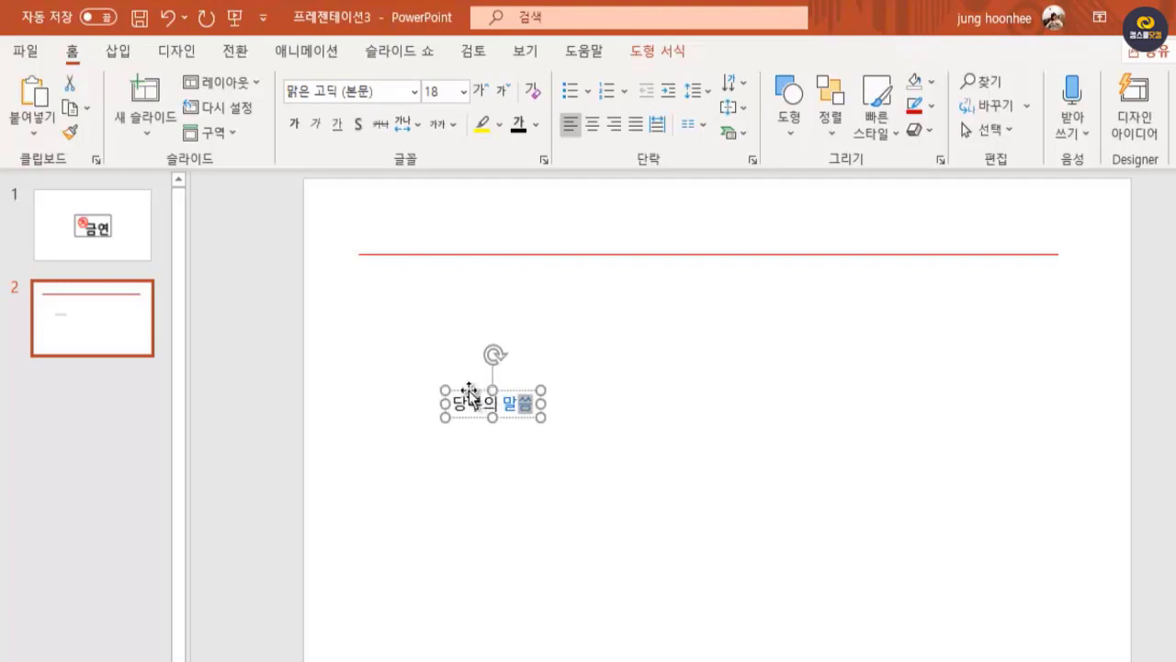
key("Escape")
key("Escape")
left_click_drag(469, 391, 638, 321)
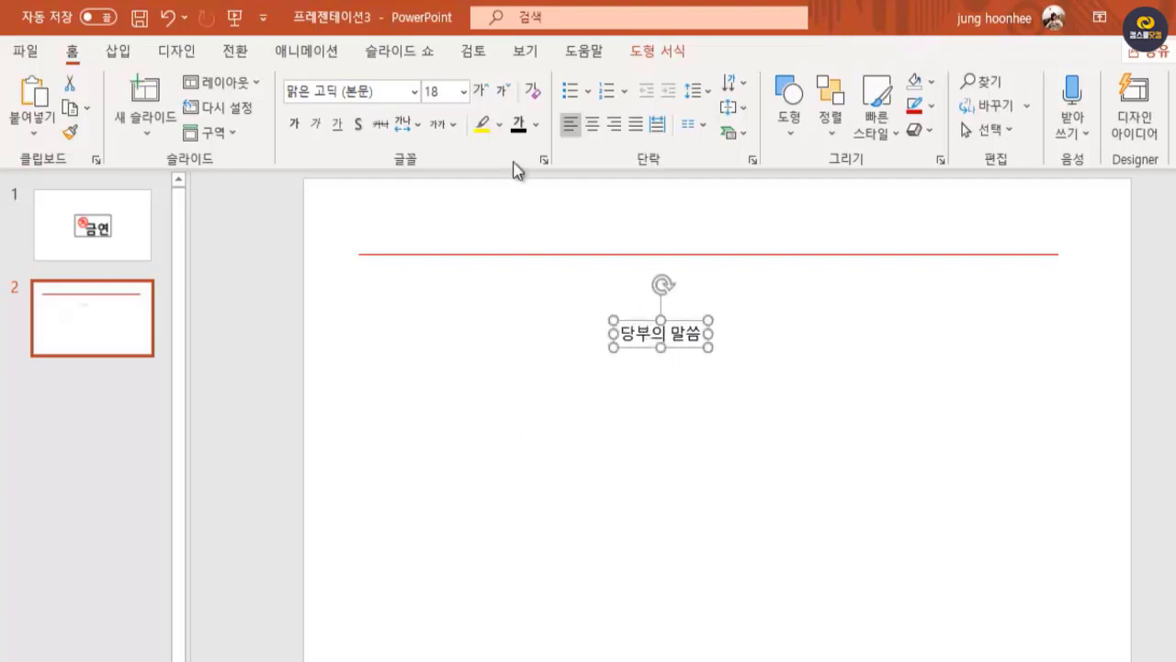
Step: Enlarge the 당부의 말씀 text to size 44 and make it bold
left_click(481, 94)
left_click(481, 92)
left_click(480, 92)
left_click(481, 92)
left_click(480, 92)
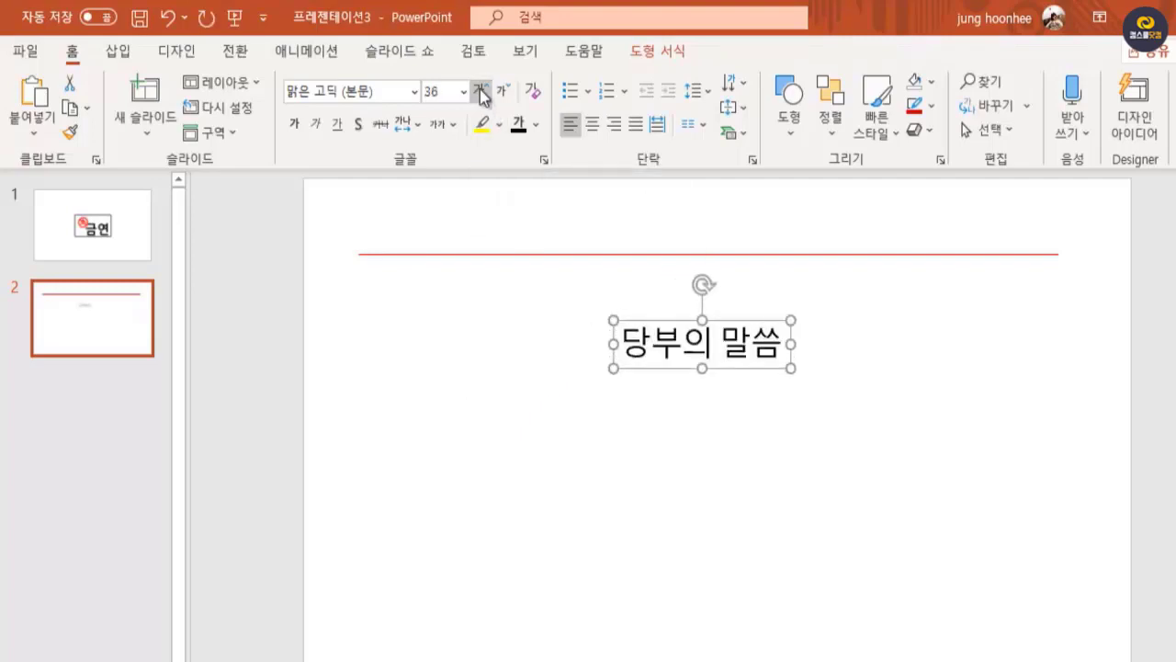
left_click(481, 92)
left_click(480, 91)
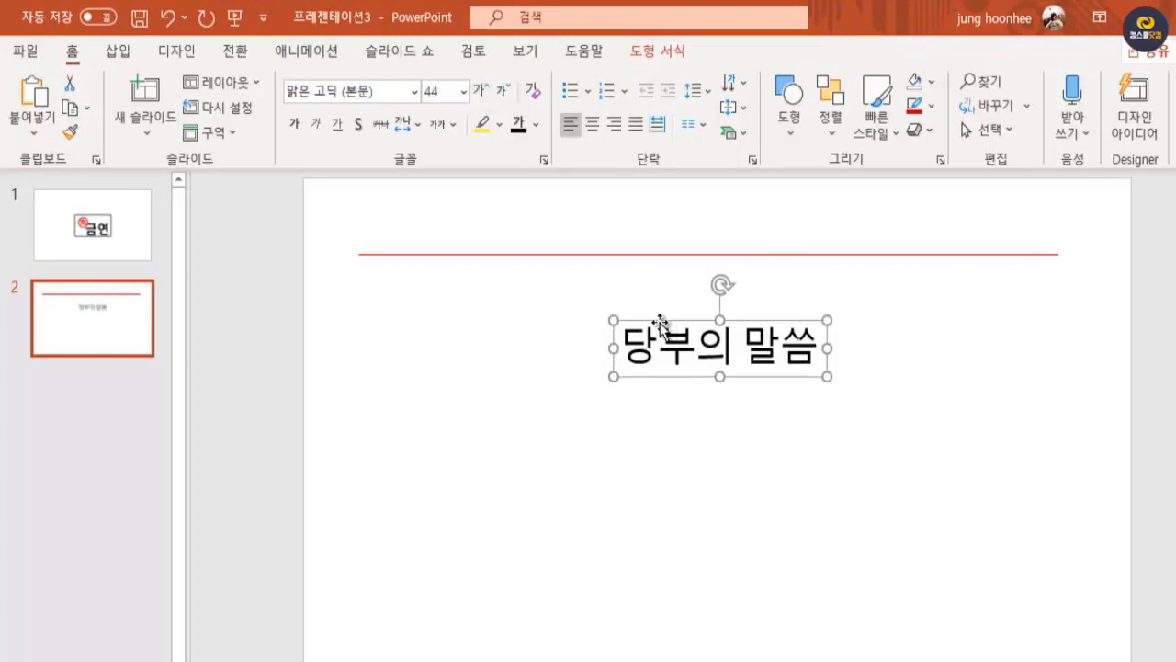
left_click(289, 129)
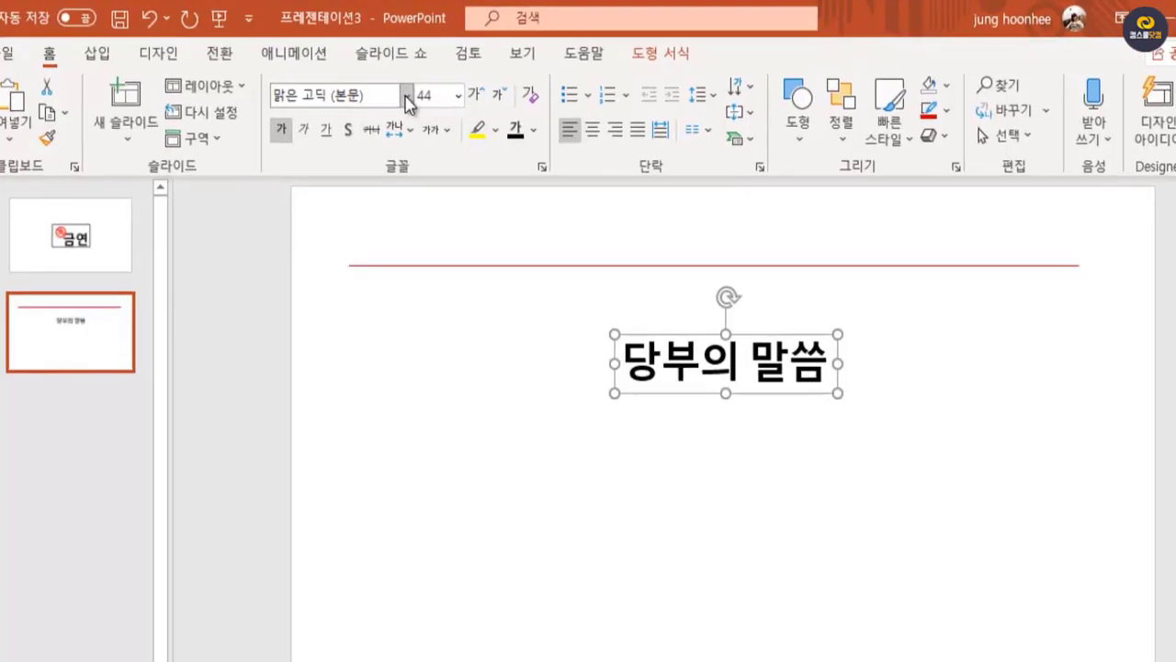
Step: Change the font of the 당부의 말씀 text to HY견고딕
left_click(406, 96)
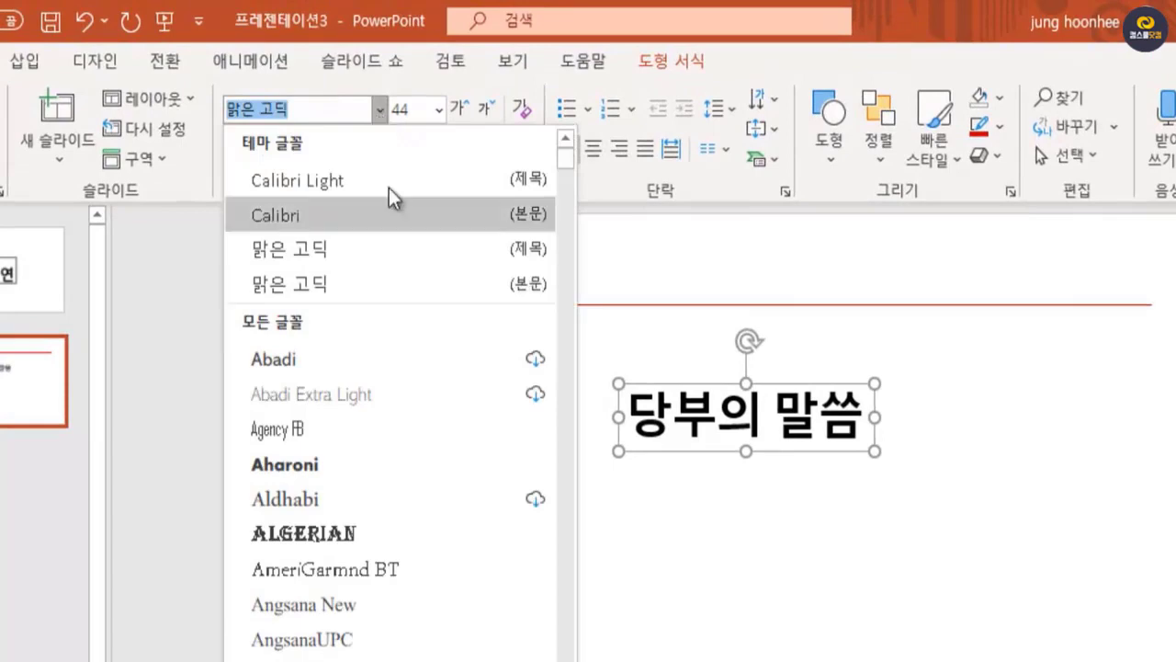
scroll(442, 470, "down", 15)
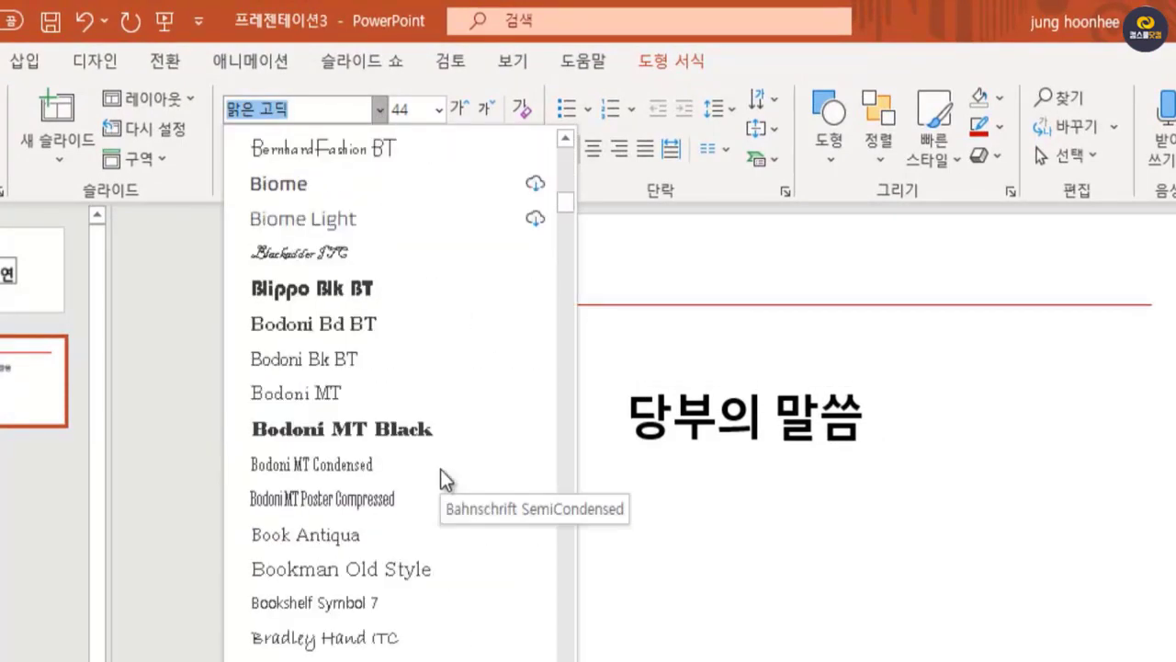
scroll(440, 469, "down", 13)
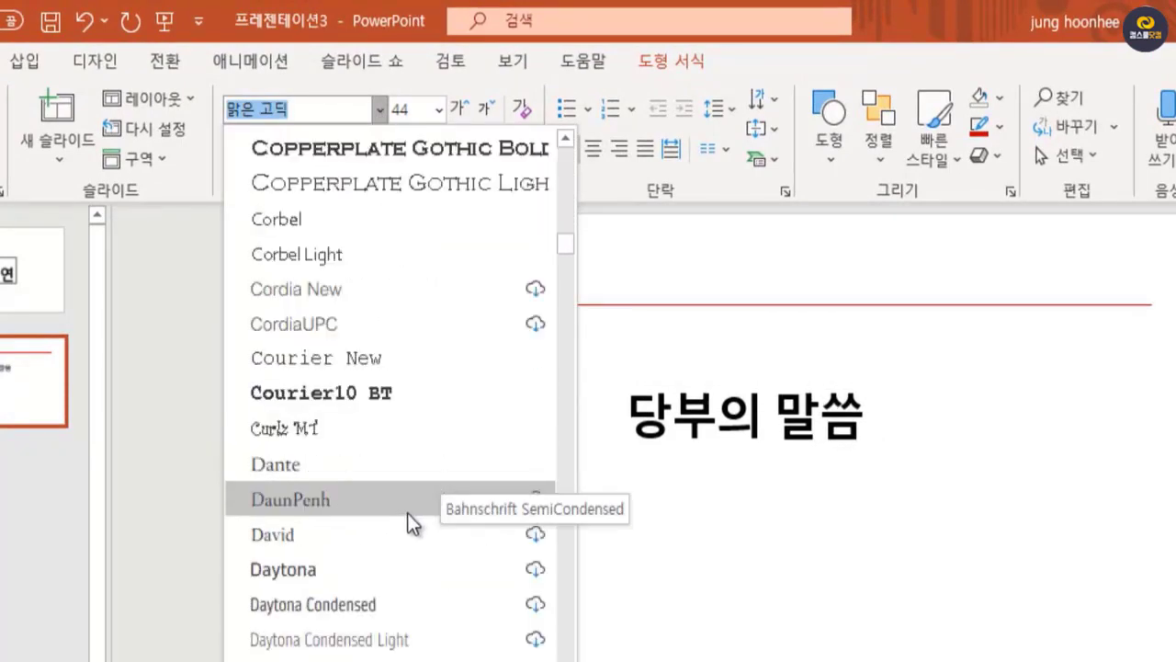
scroll(407, 513, "down", 17)
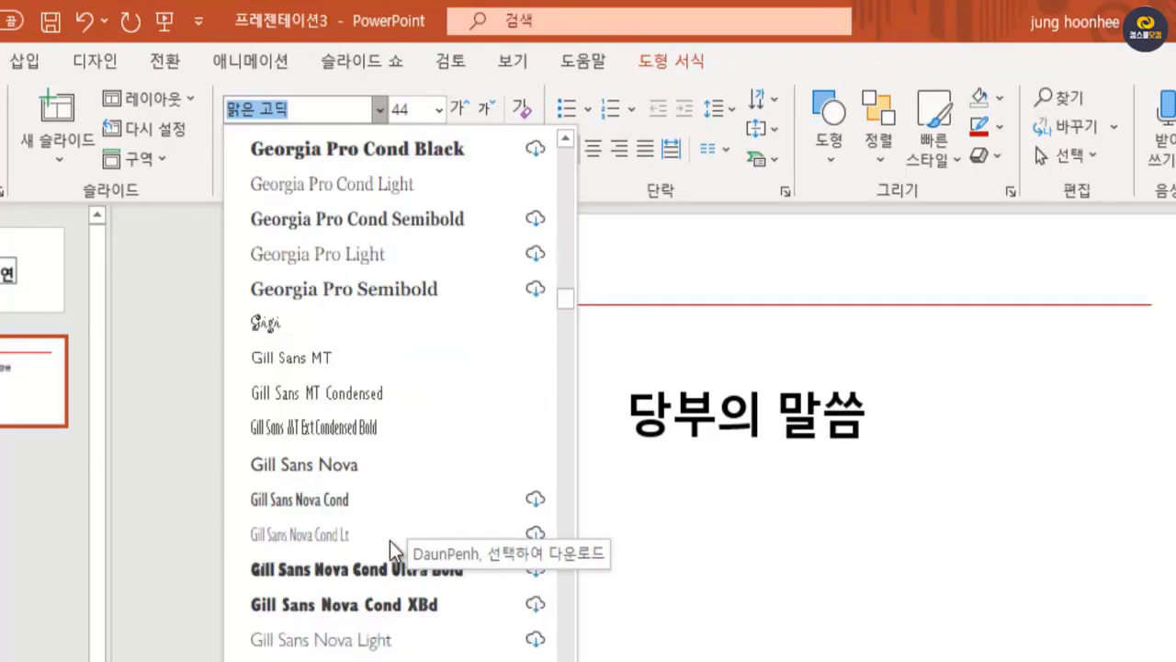
scroll(390, 540, "down", 2)
scroll(573, 307, "down", 1)
left_click_drag(573, 307, 572, 337)
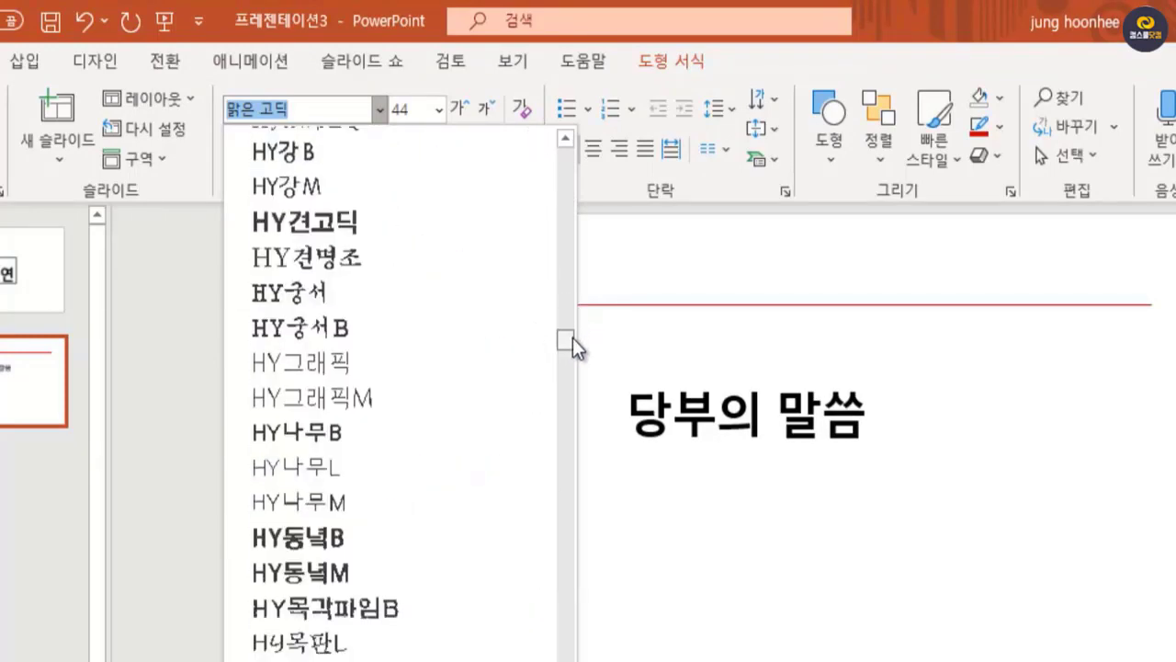
left_click(355, 229)
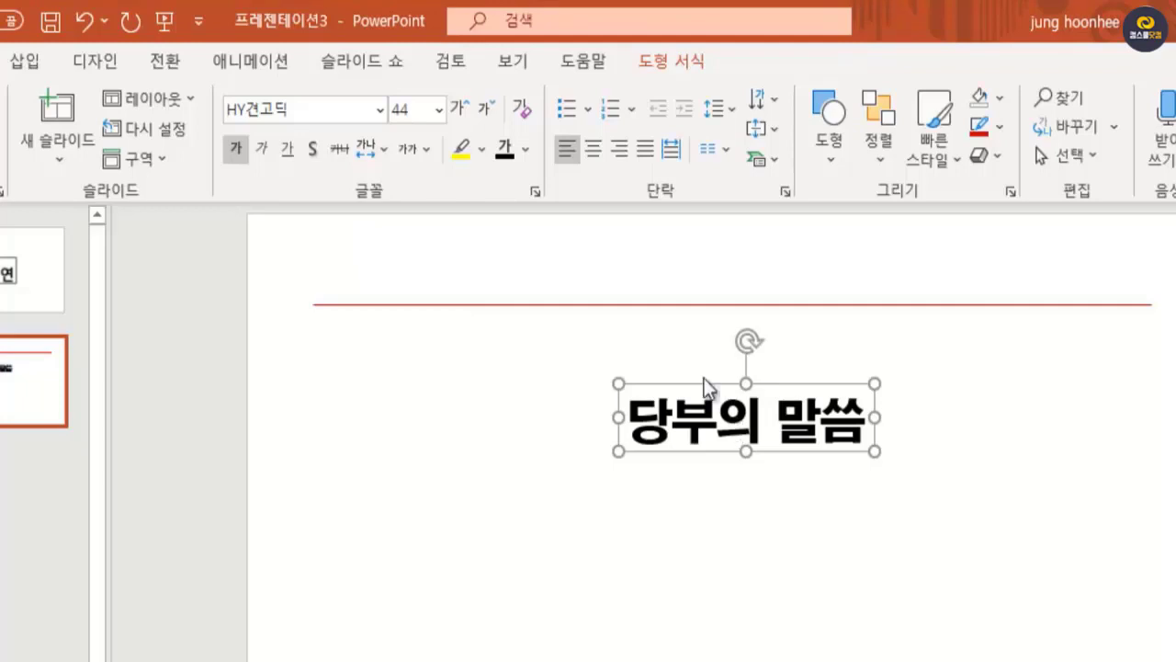
Step: Increase the font size of the 당부의 말씀 text to 60
left_click(454, 110)
left_click(454, 109)
left_click(454, 110)
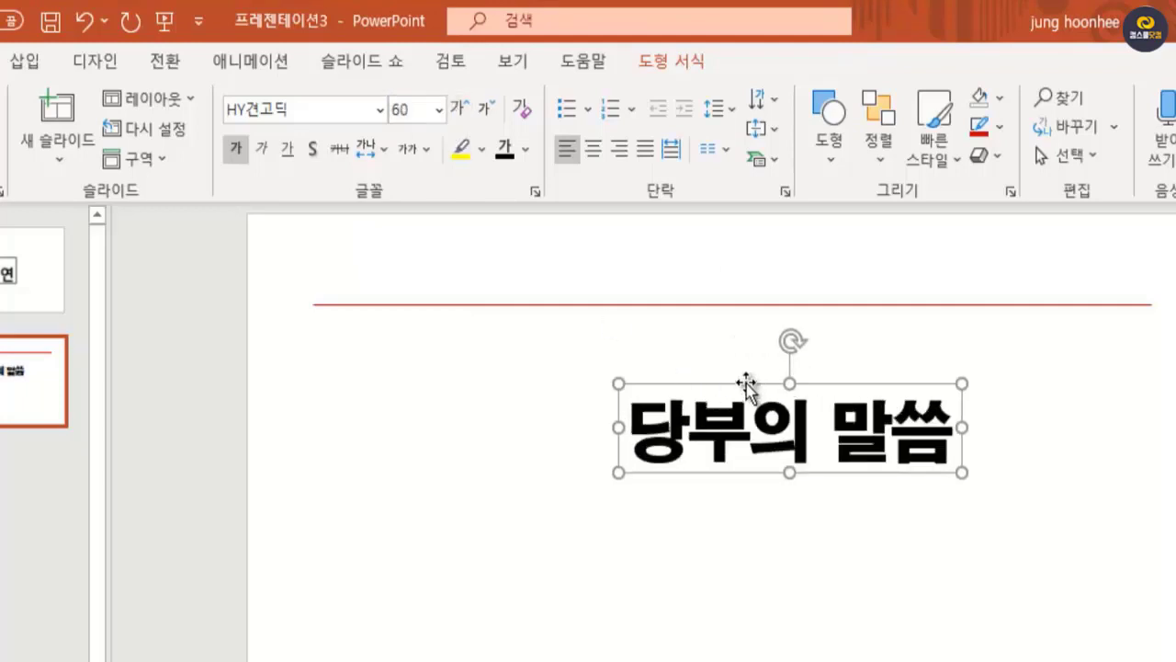
Step: Move the 당부의 말씀 title above the red line, centred on the slide, and lower the line slightly
left_click_drag(748, 386, 701, 217)
left_click_drag(1029, 304, 1030, 317)
left_click(846, 441)
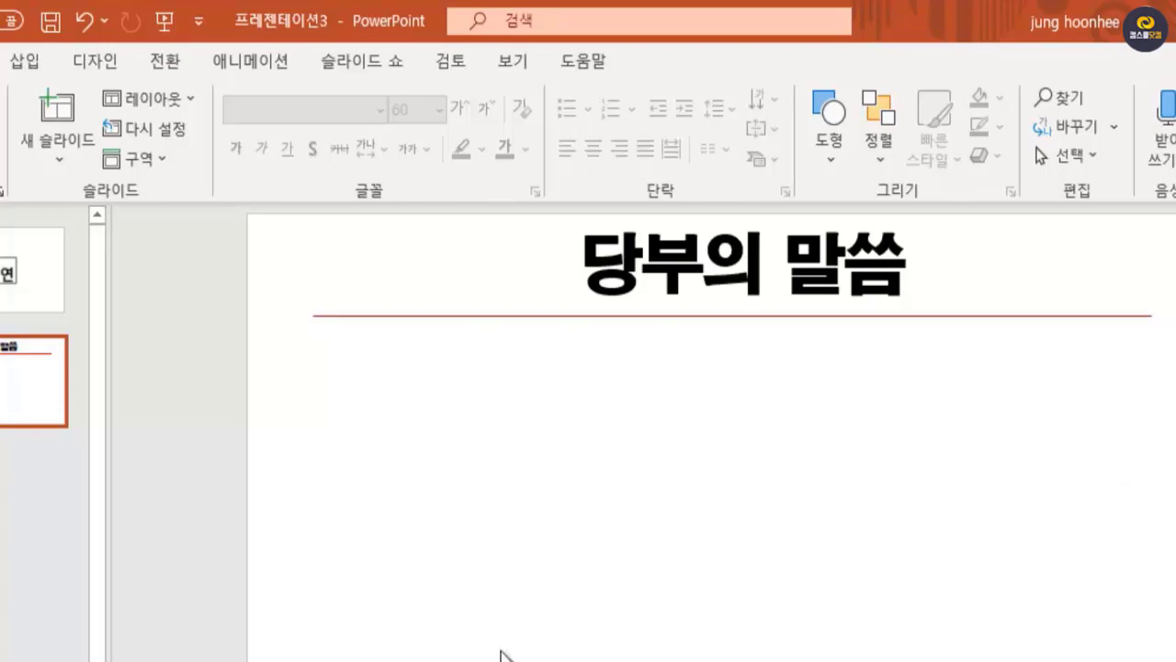
Step: Replace the title text 당부의 말씀 above the red line with 공지사항
left_click_drag(593, 263, 1022, 240)
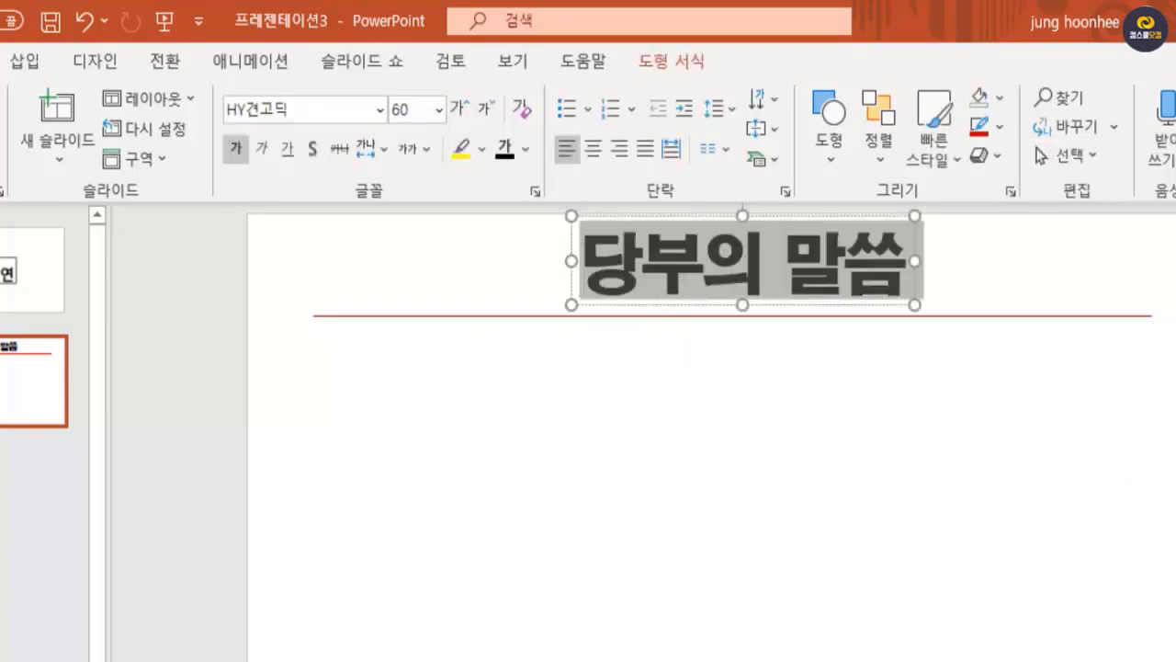
type("공지사항")
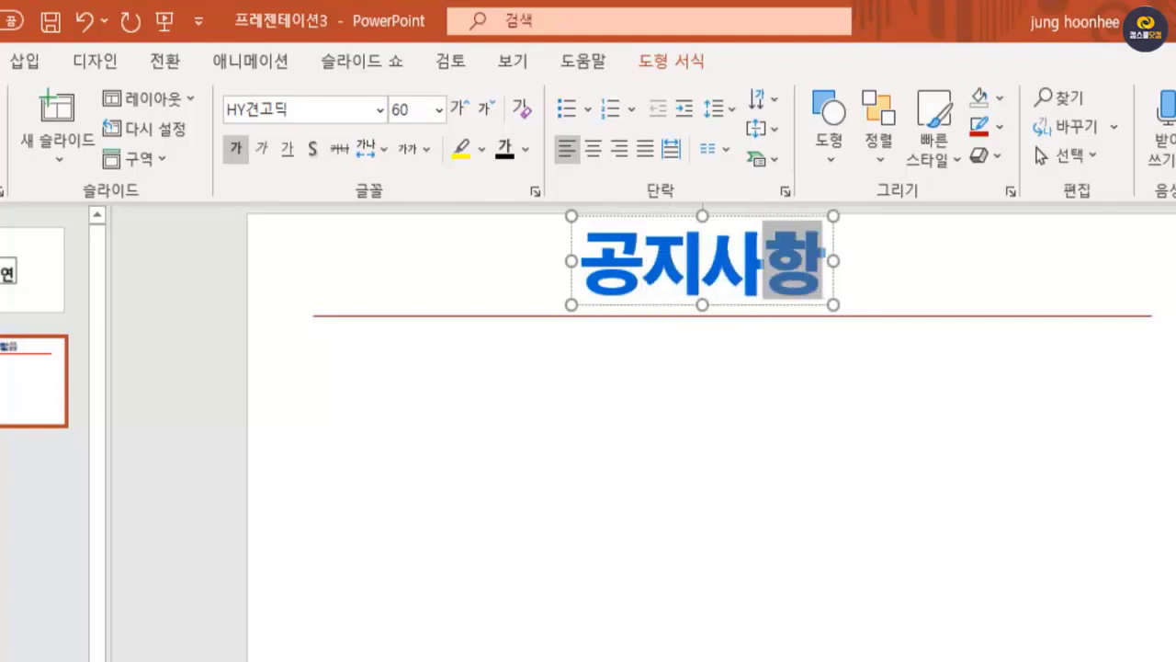
left_click(958, 503)
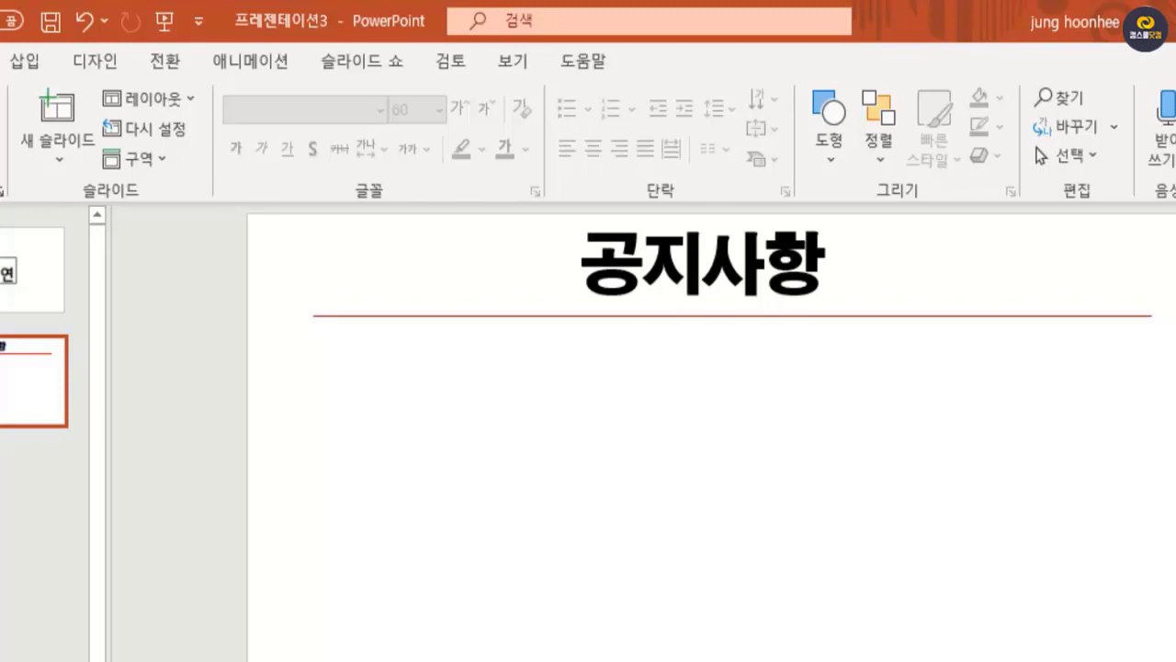
Step: Add a text box below the red line at its left end reading "위생철저 – 손씻기 필수"
left_click(830, 152)
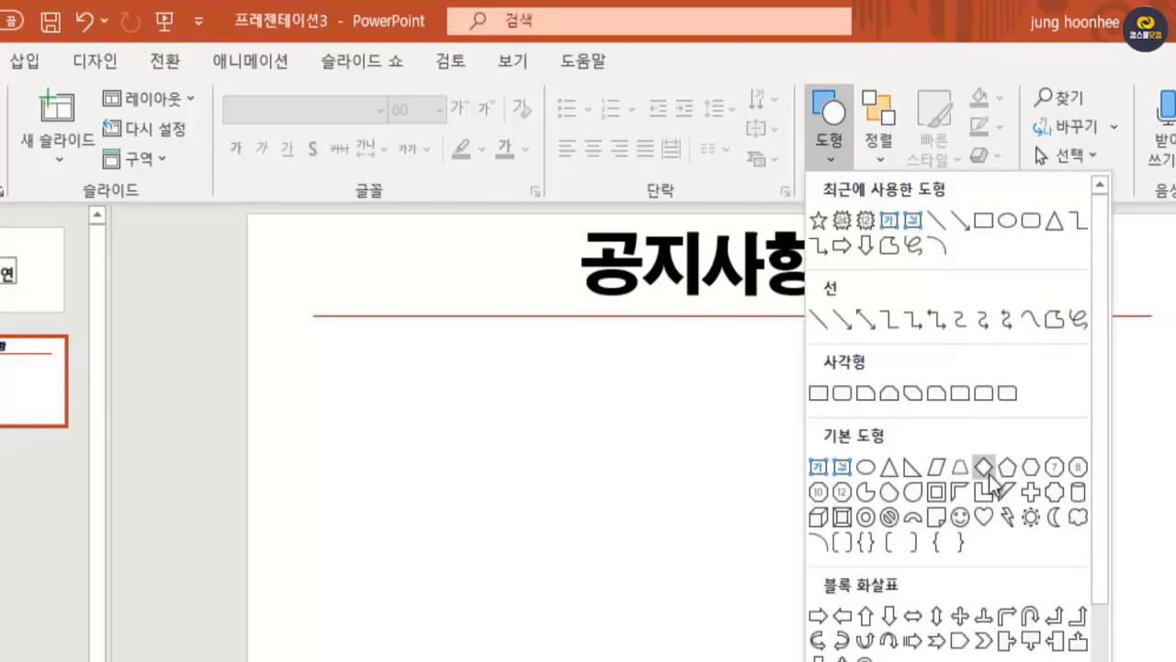
left_click(819, 467)
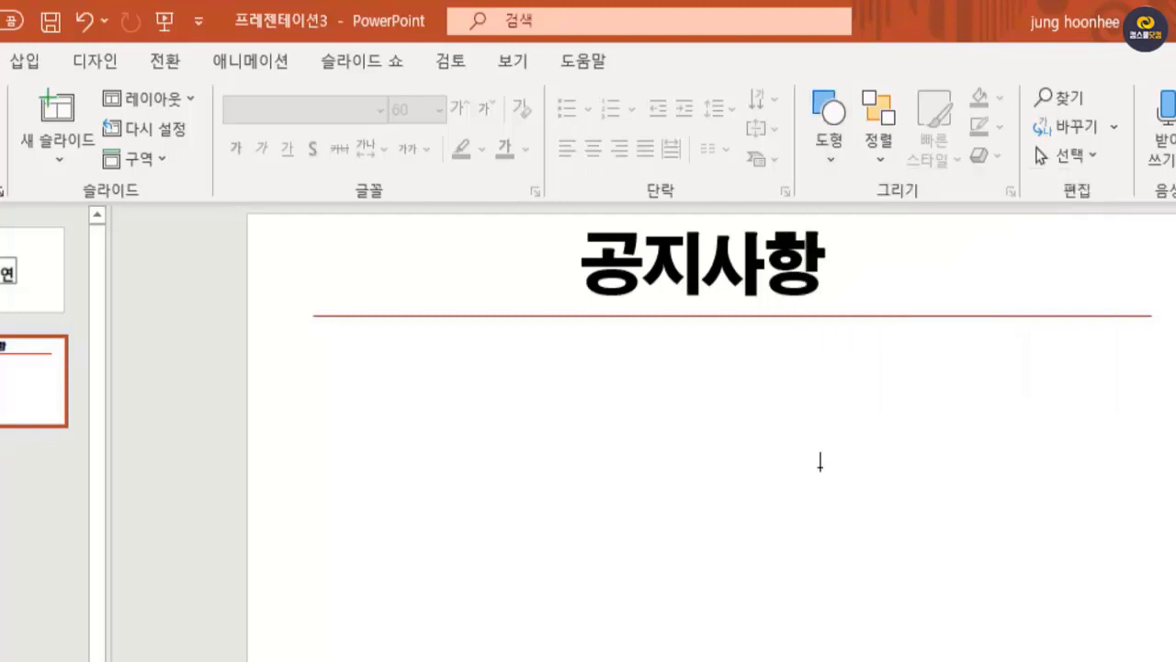
left_click(338, 387)
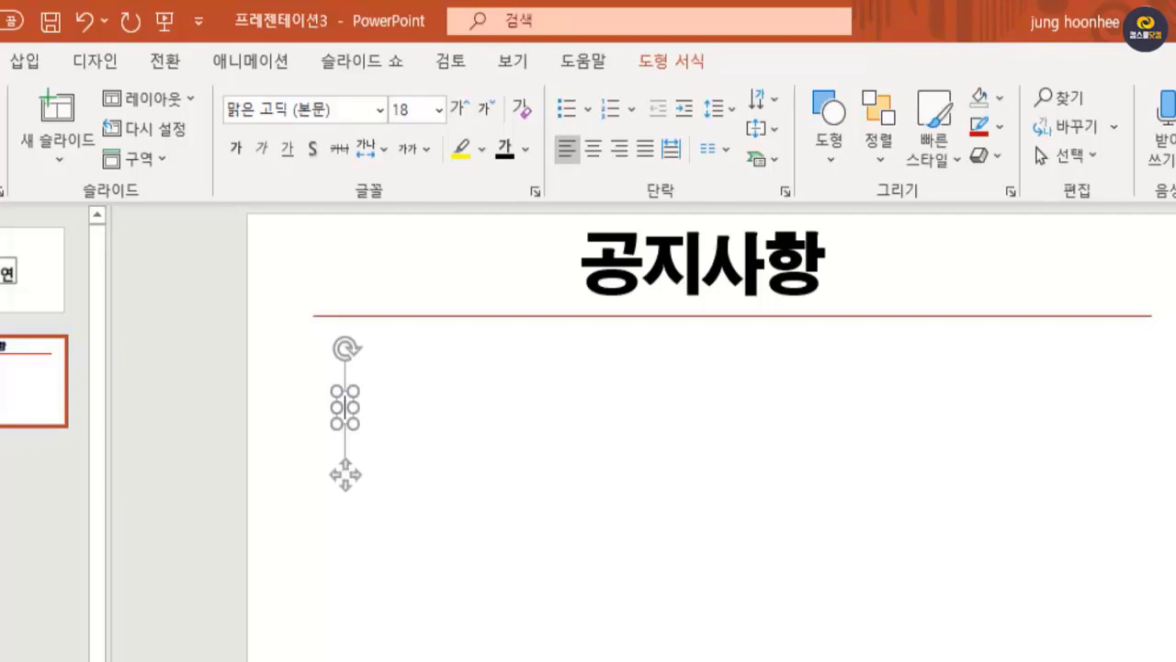
type("위생에 처")
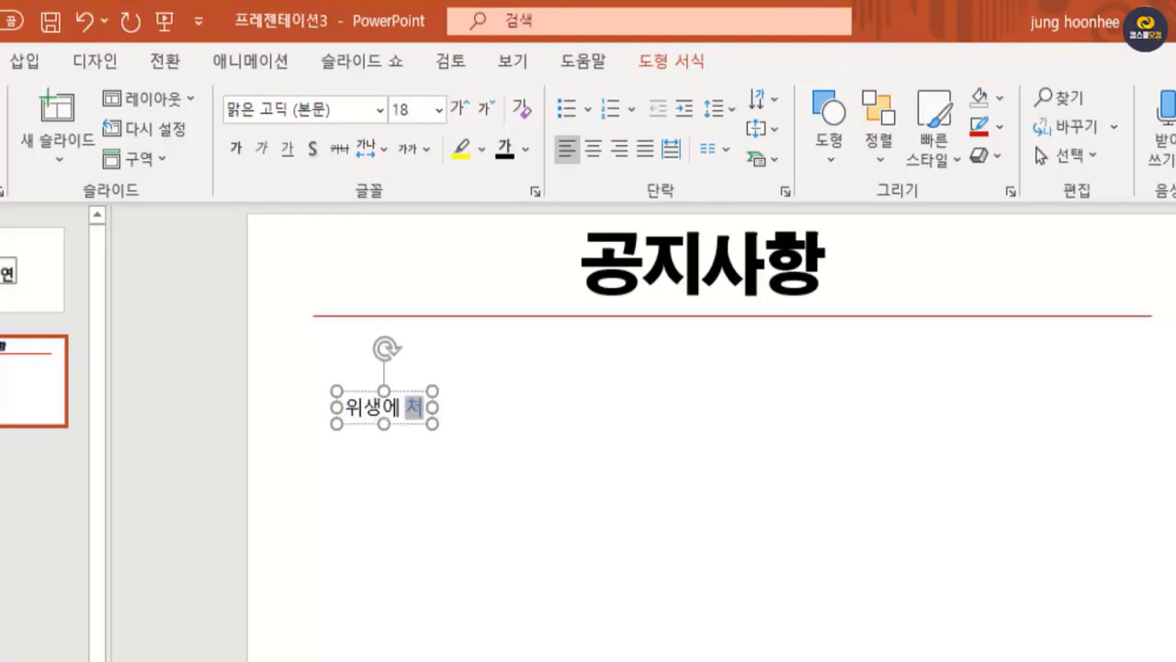
key("BackSpace")
key("BackSpace")
key("BackSpace")
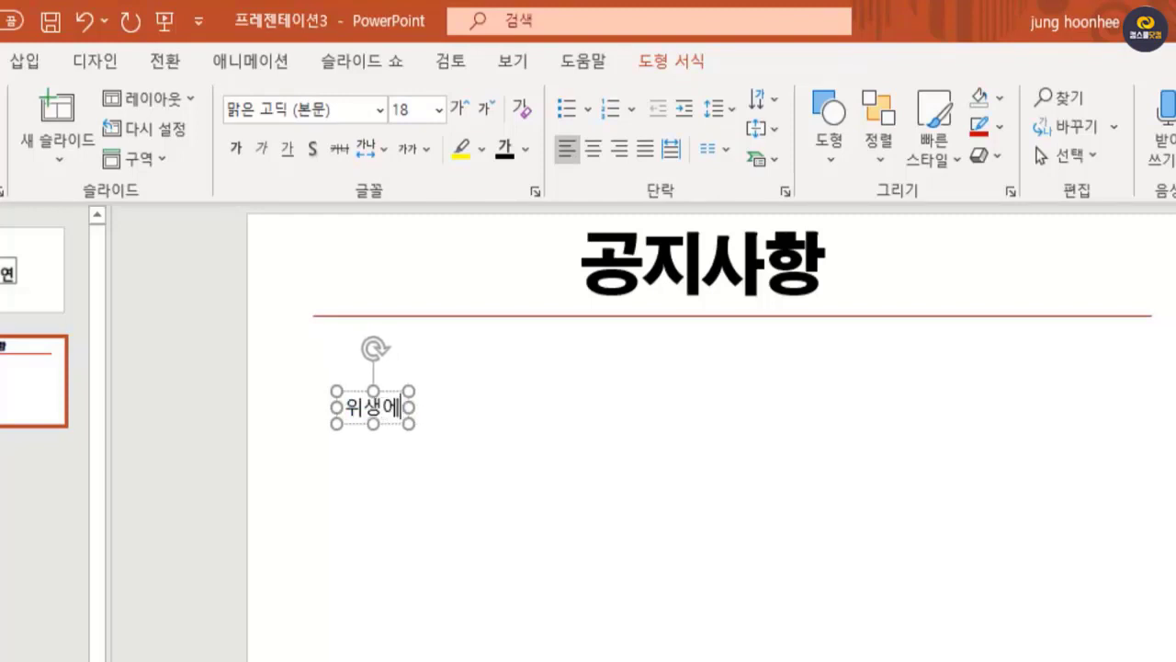
key("BackSpace")
type("철저")
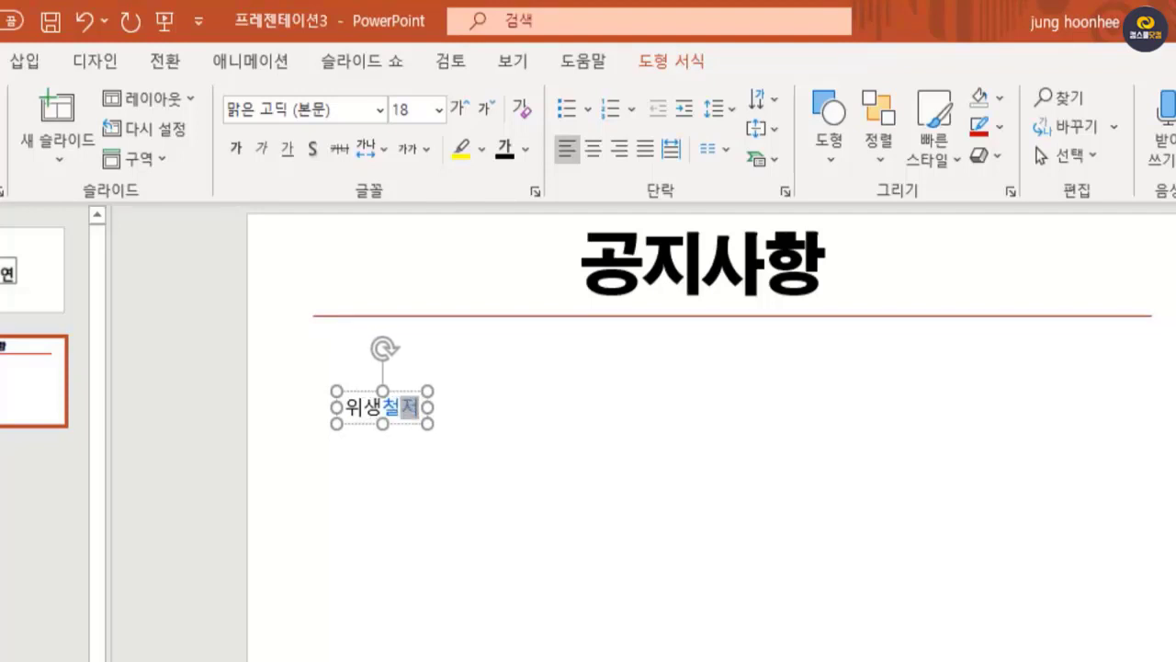
type(" - 손")
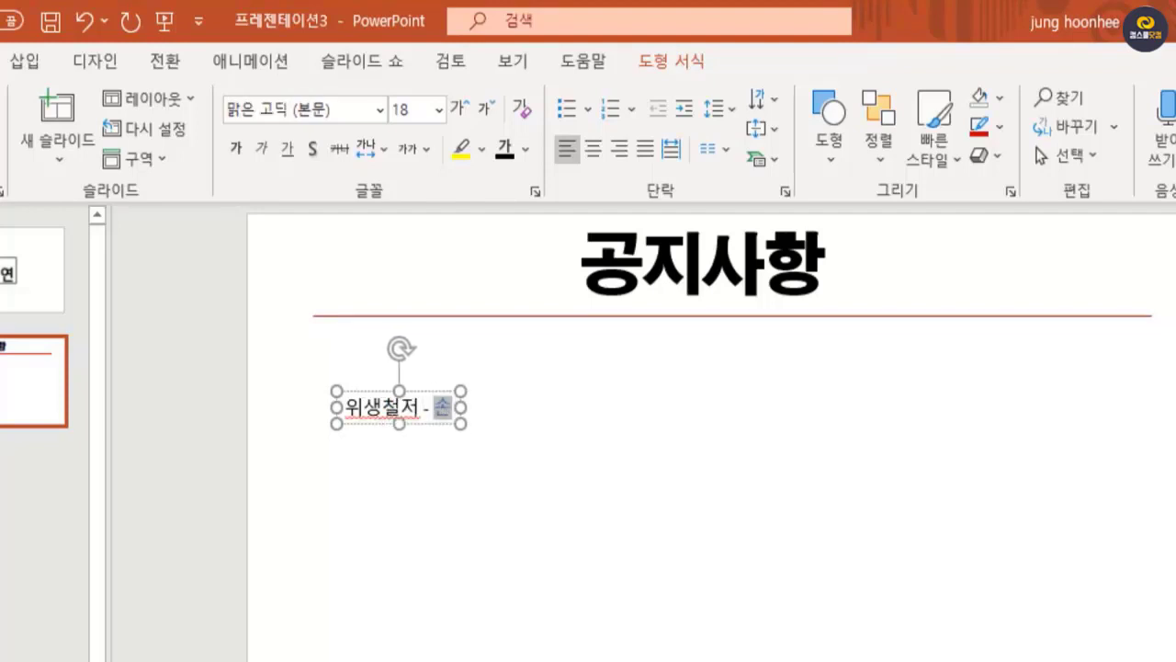
type("씨기")
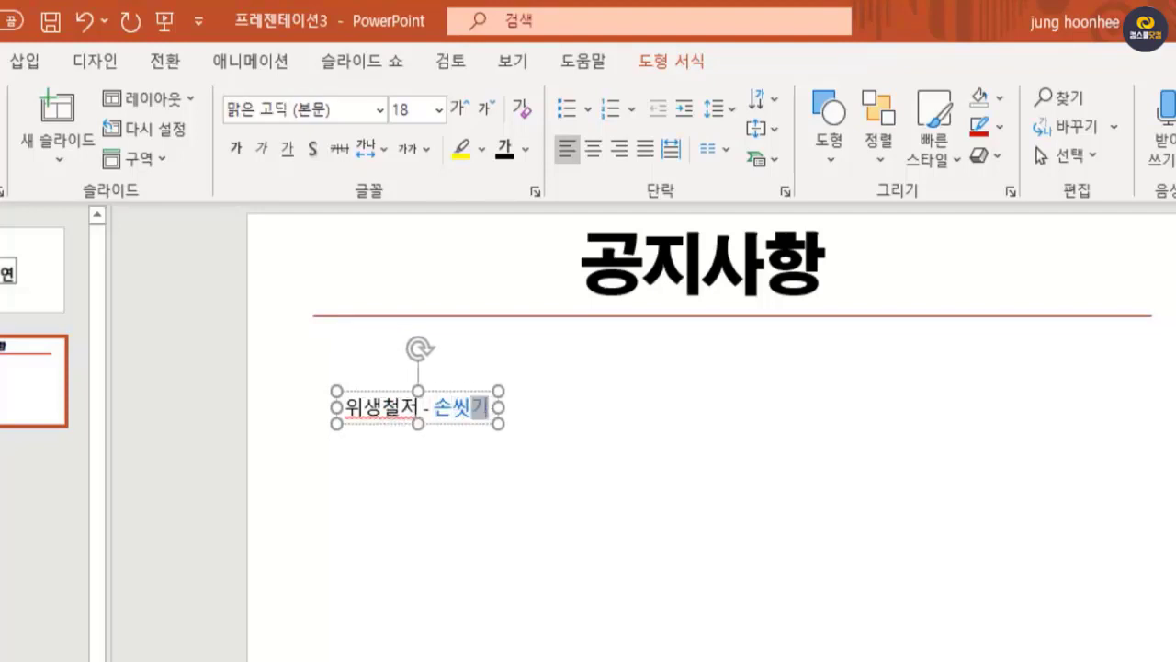
type(" 필수")
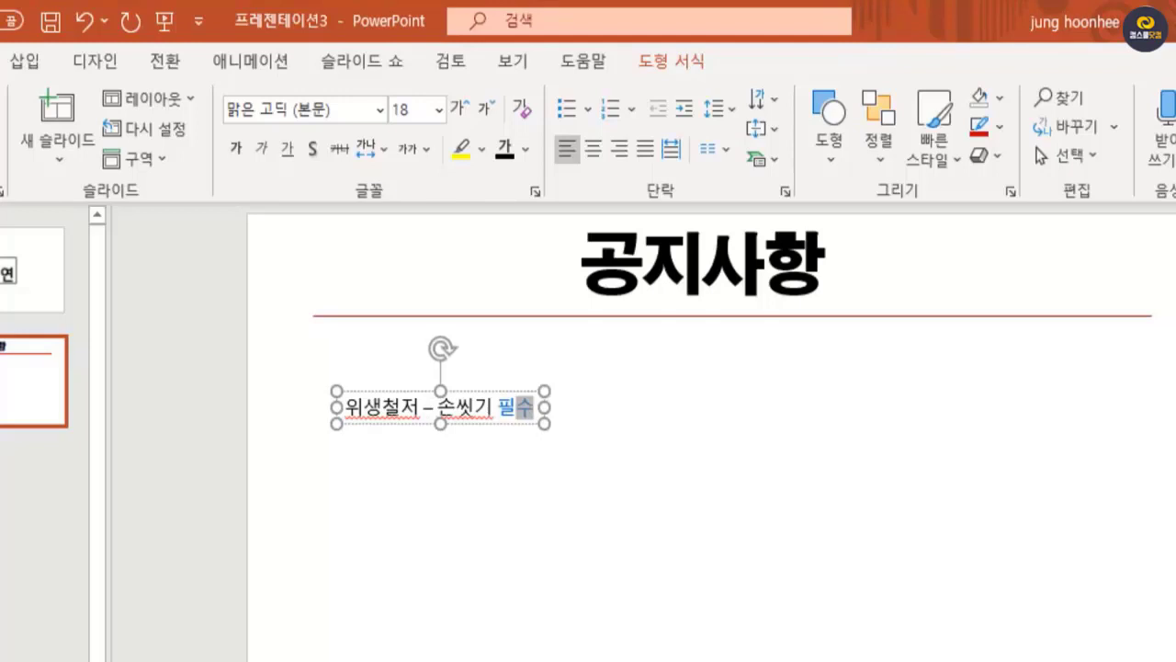
Step: Add a second line to the text box reading "분리수거 – 재활용품을 종이와 플라스틱으로 구분하여 배출"
key("Return")
type("분리수거")
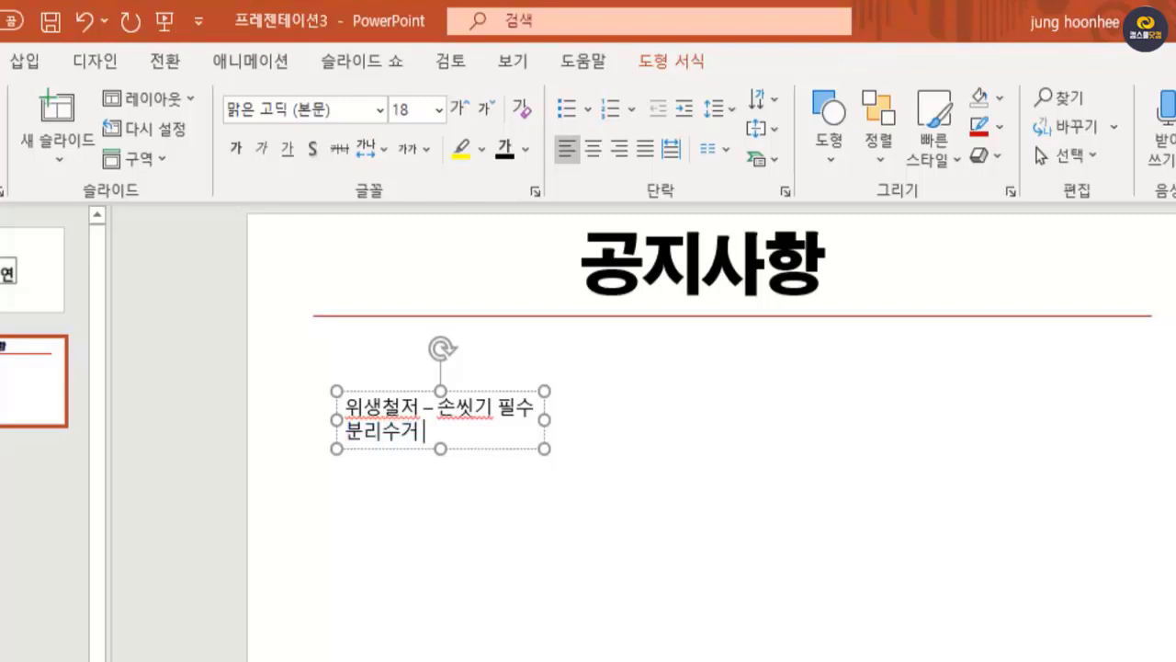
type(" -")
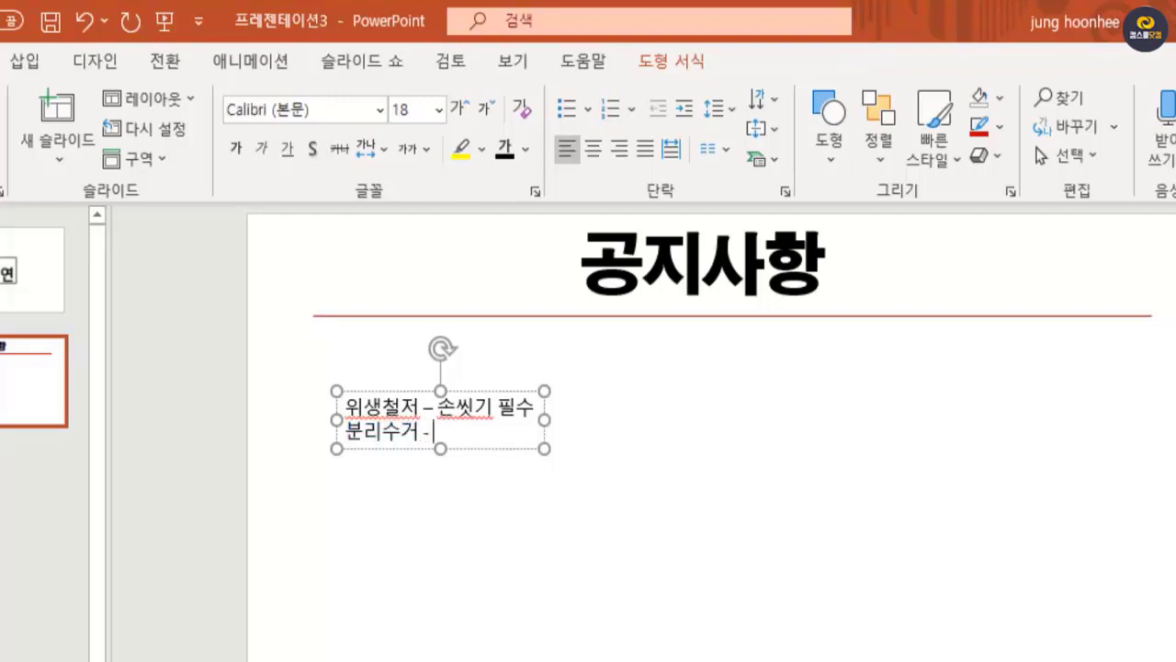
type(" 재활용")
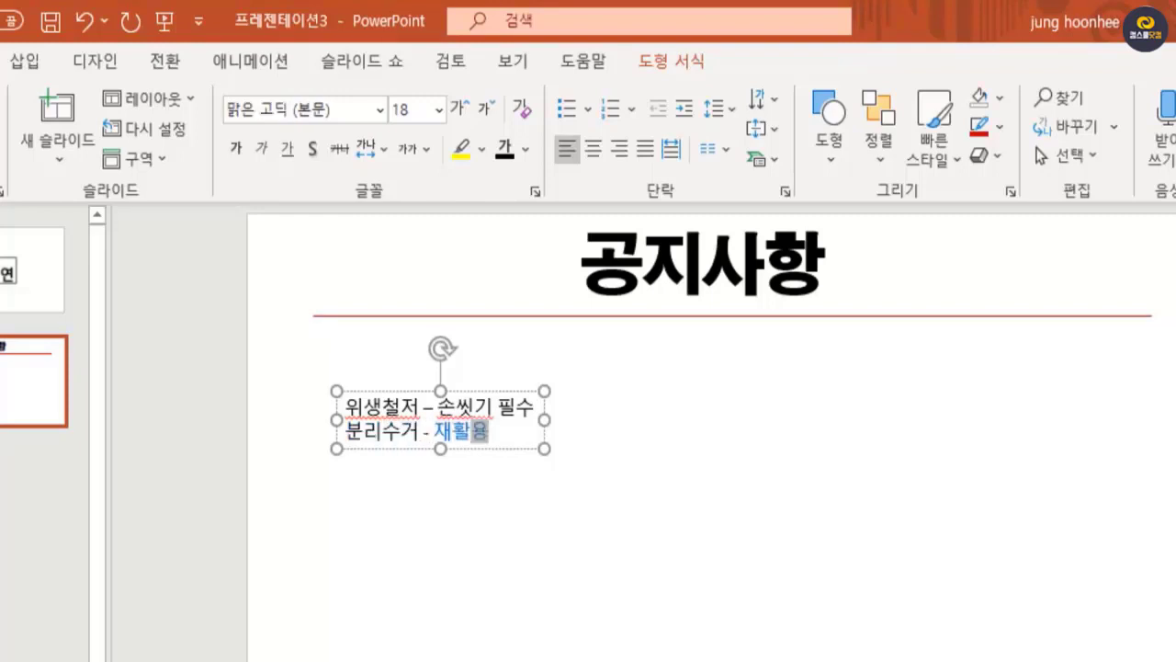
type("품")
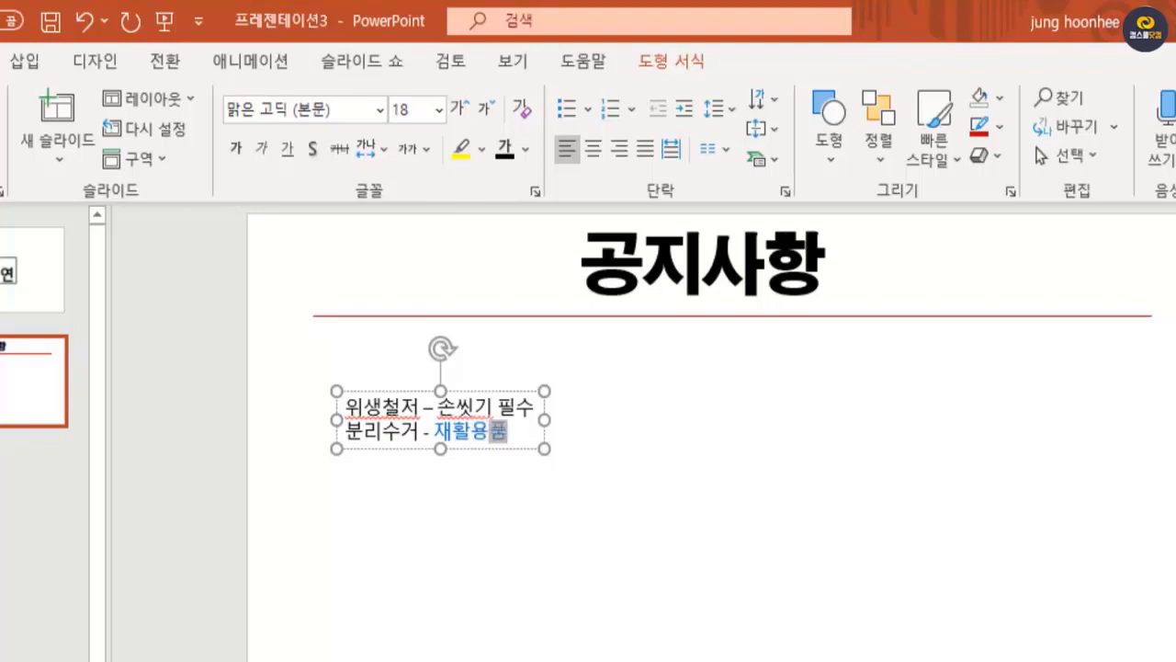
type("을")
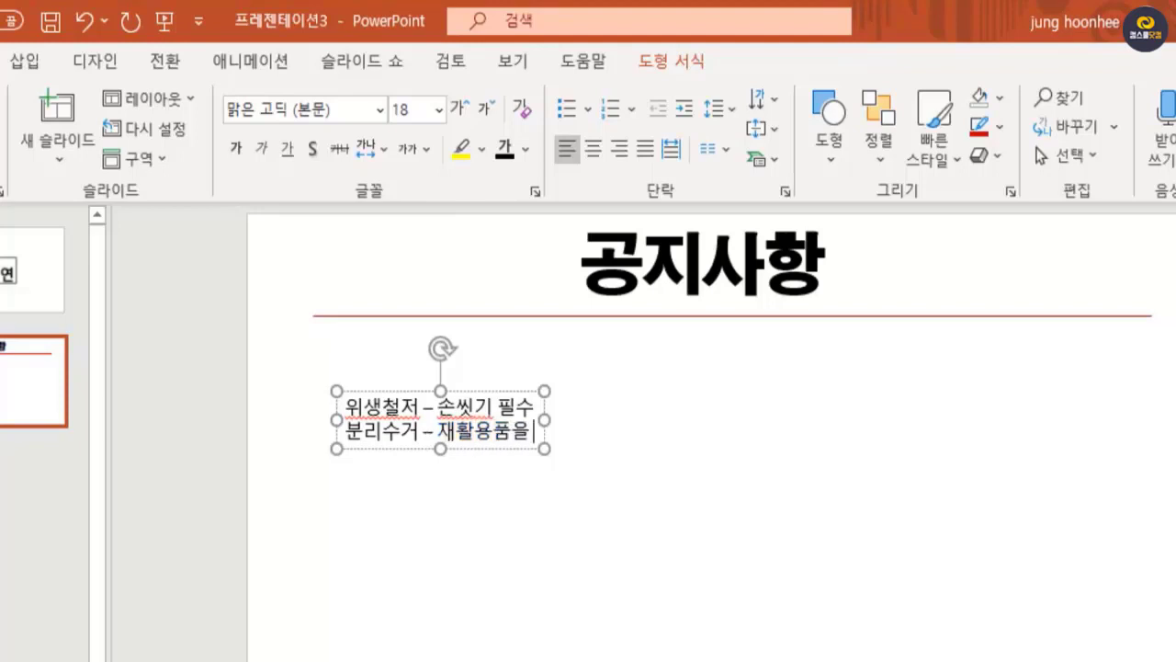
type(" 종이와")
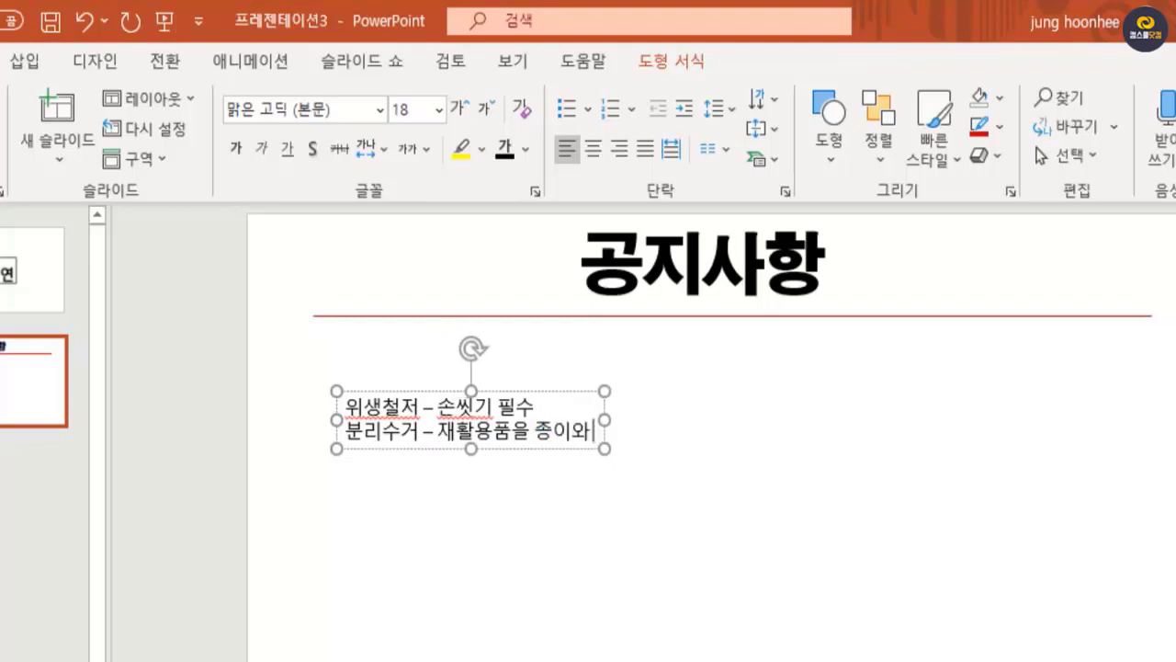
type(" 프라스틱으로")
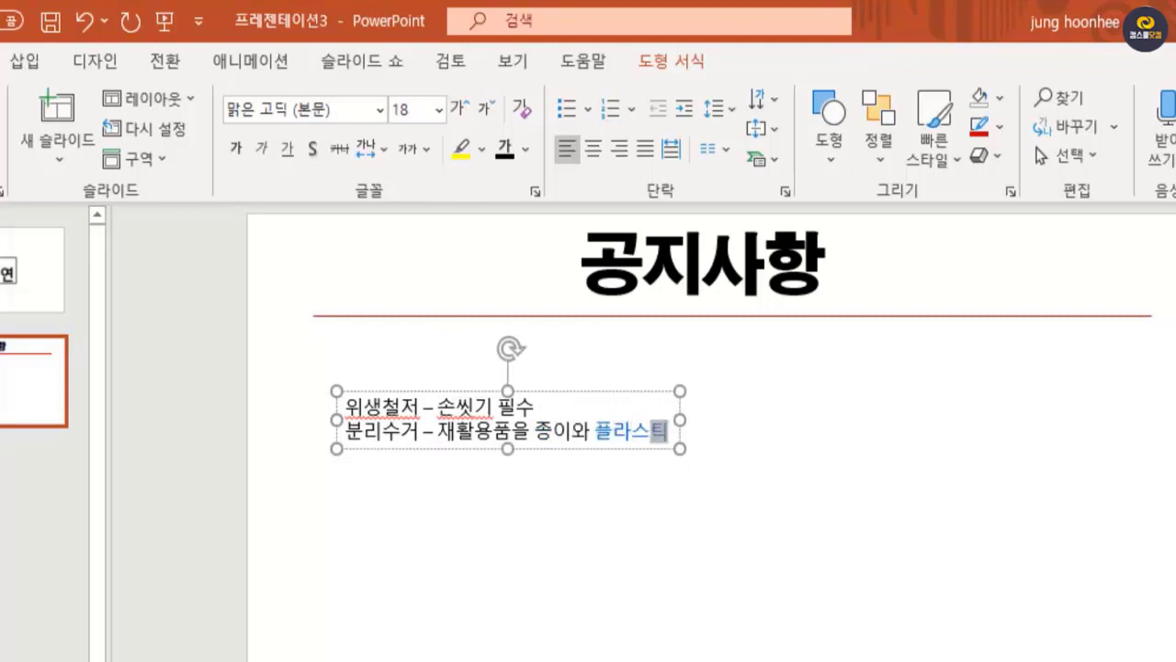
type(" 구분하여 배추")
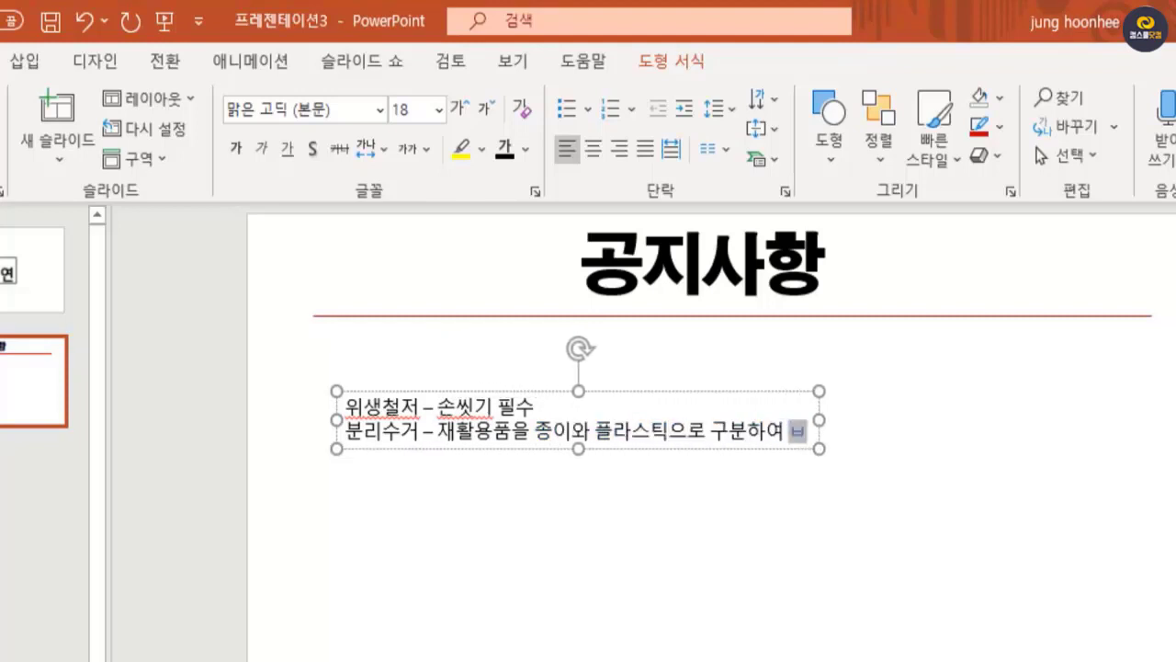
type("ㄹ")
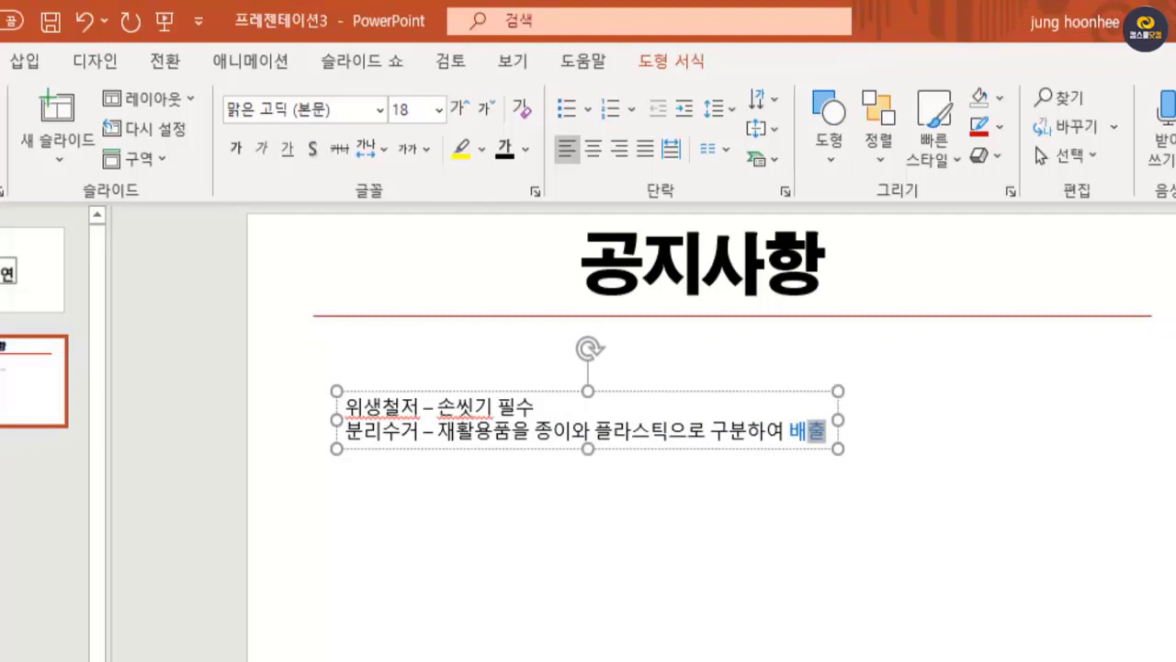
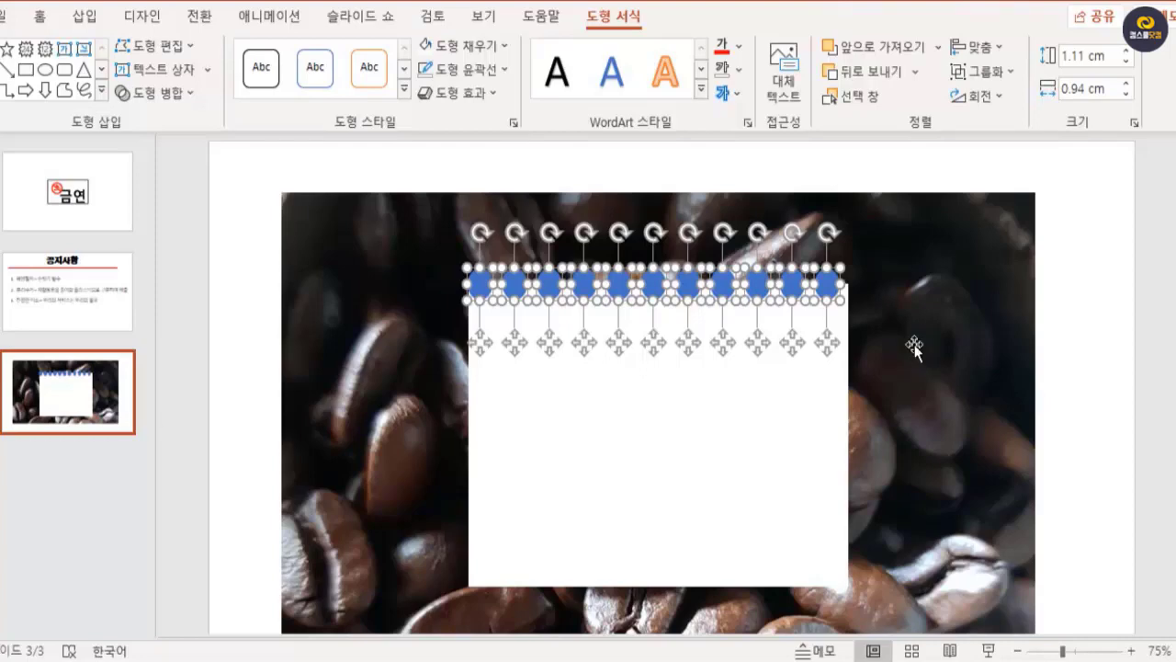
Step: Paste a copy of the row of blue ovals and move it down onto the white rectangle's lower edge
key("ctrl+v")
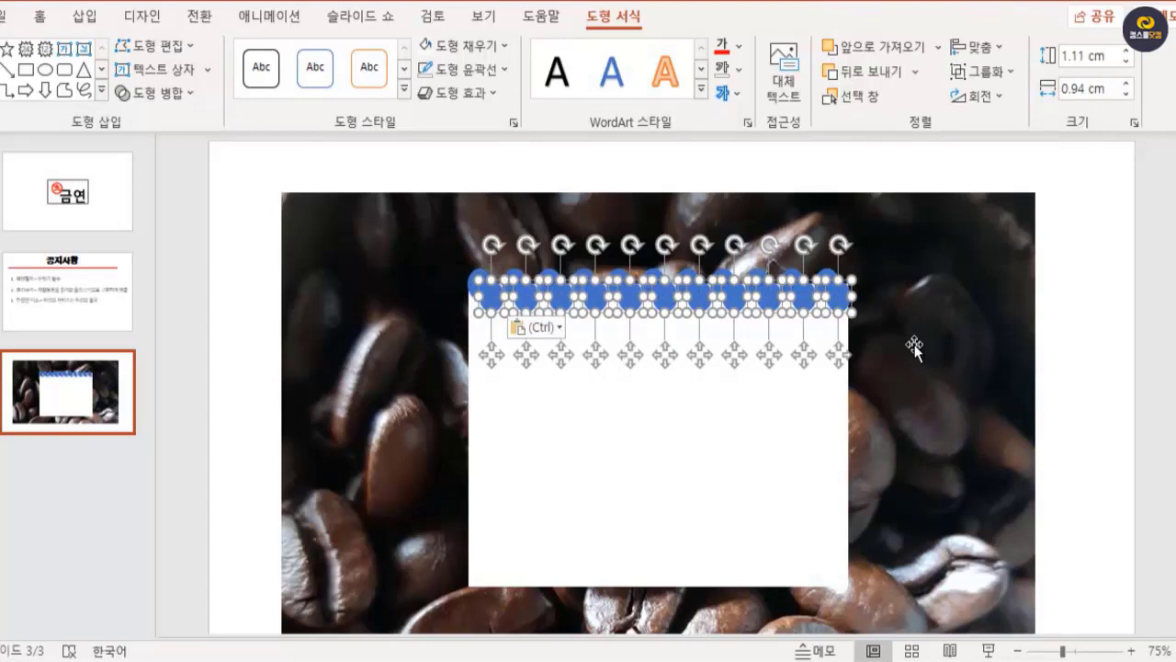
key("Down")
key("Down")
key("Down")
key("Down")
key("Down")
key("Down")
key("Down")
key("Down")
key("Down")
key("Down")
key("Down")
key("Down")
key("Down")
key("Down")
key("Down")
key("Down")
key("Down")
key("Down")
key("Down")
key("Down")
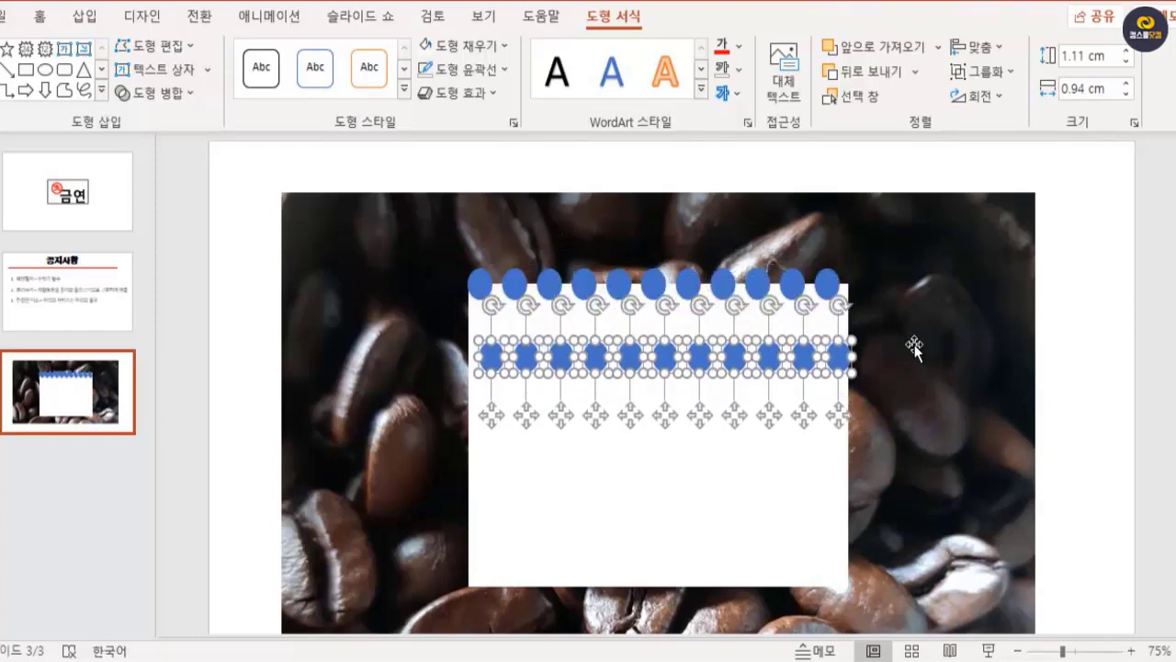
key("Down")
key("Down")
key("Down")
key("Down")
key("Down")
key("Down")
key("Down")
key("Down")
key("Down")
key("Down")
key("Down")
key("Down")
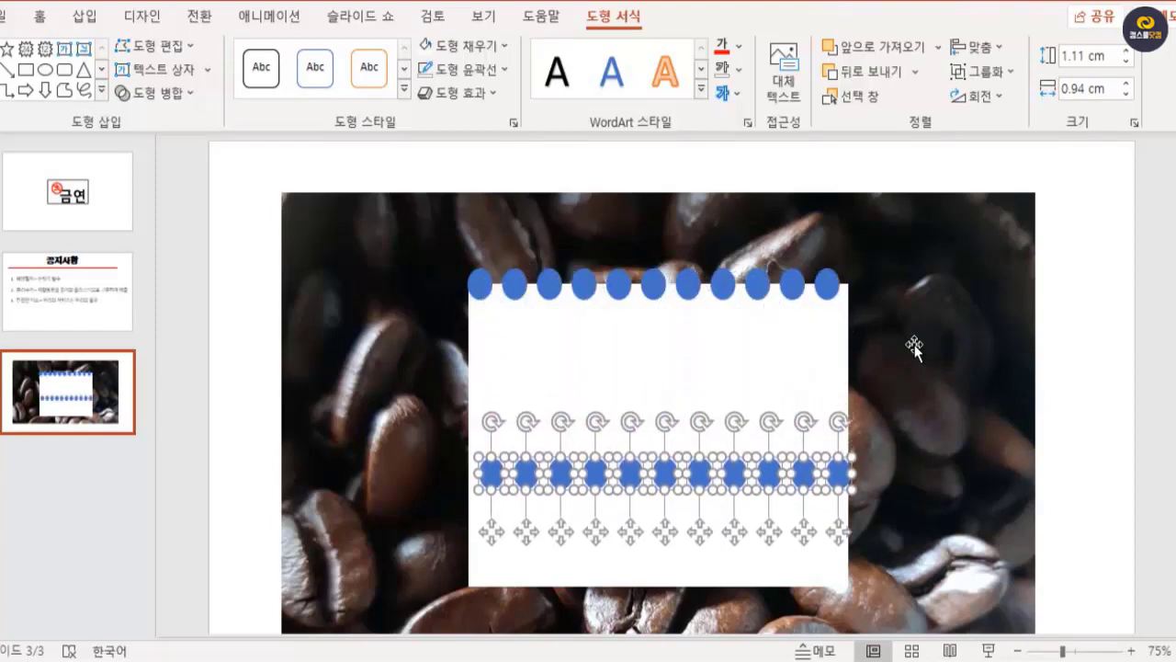
key("ctrl+Down")
key("ctrl+Down")
key("ctrl+Down")
key("ctrl+Down")
key("ctrl+Down")
key("ctrl+Down")
key("ctrl+Down")
key("ctrl+Down")
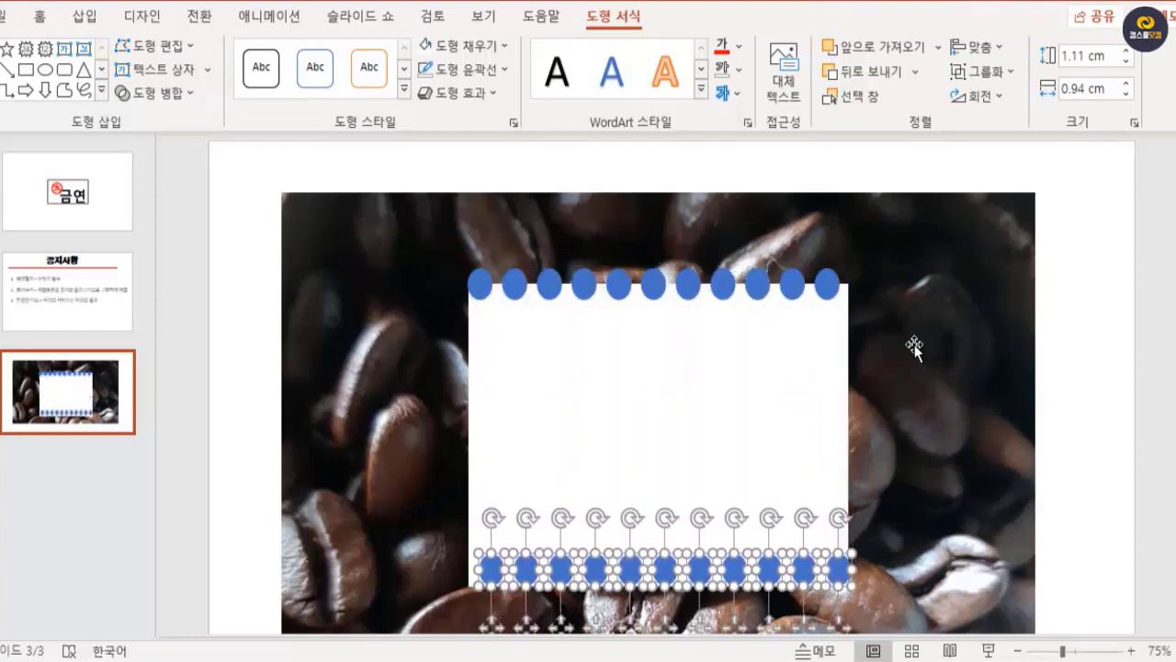
key("ctrl+Down")
key("ctrl+Down")
key("ctrl+Down")
key("ctrl+Down")
key("ctrl+Down")
key("ctrl+Down")
key("ctrl+Down")
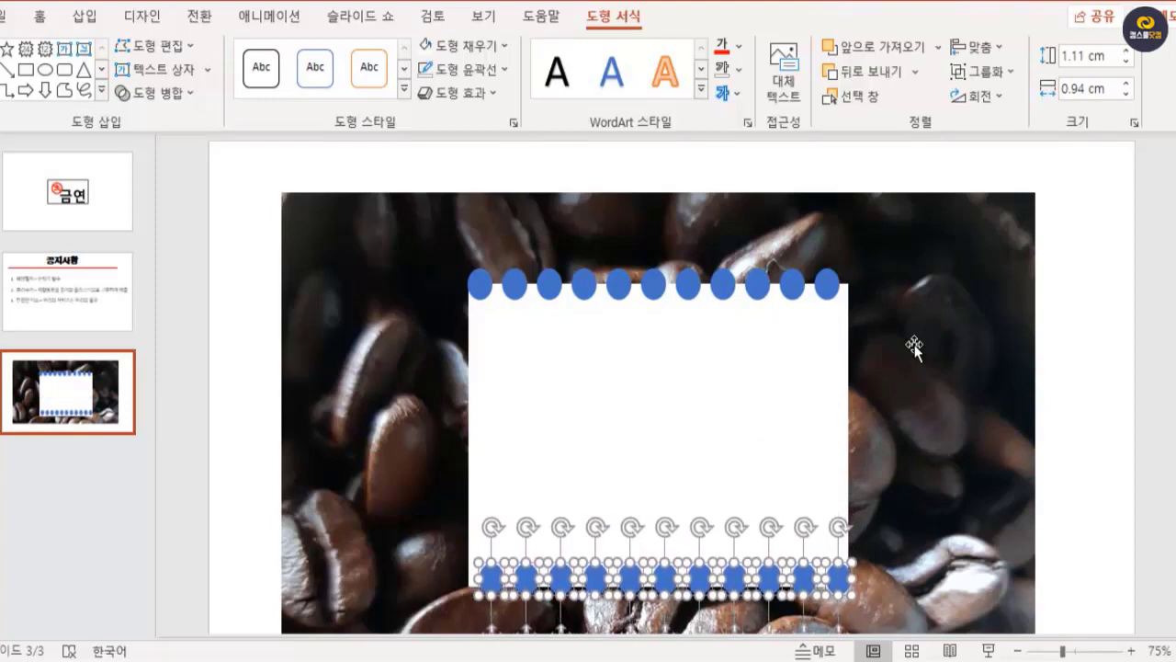
key("ctrl+Down")
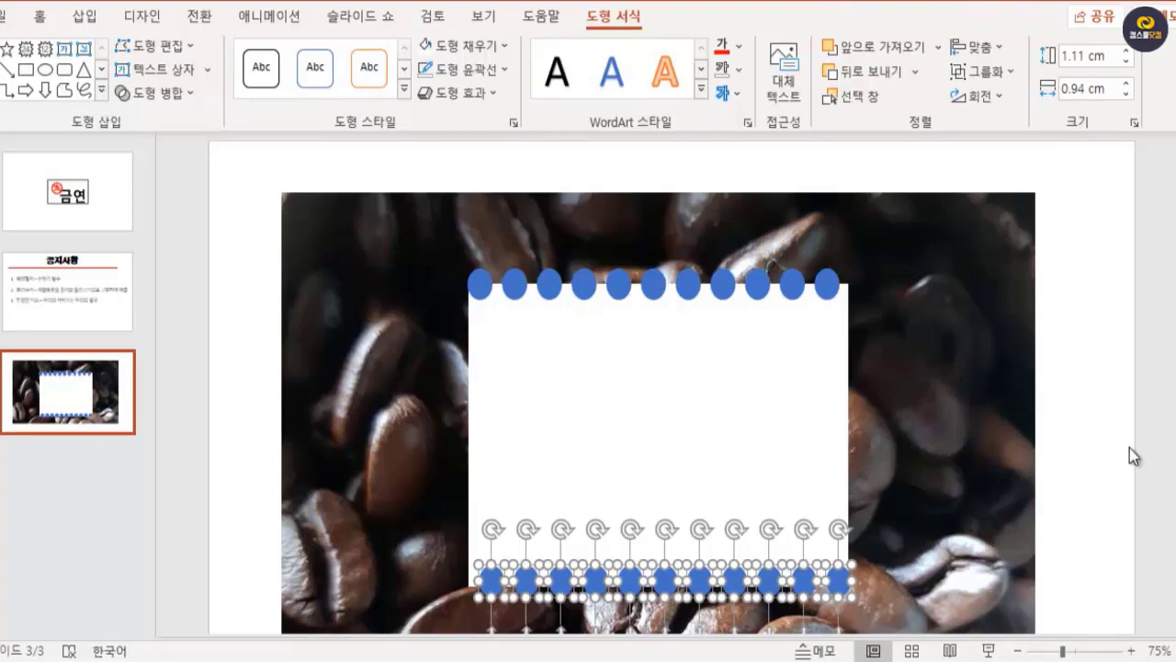
left_click(1130, 422)
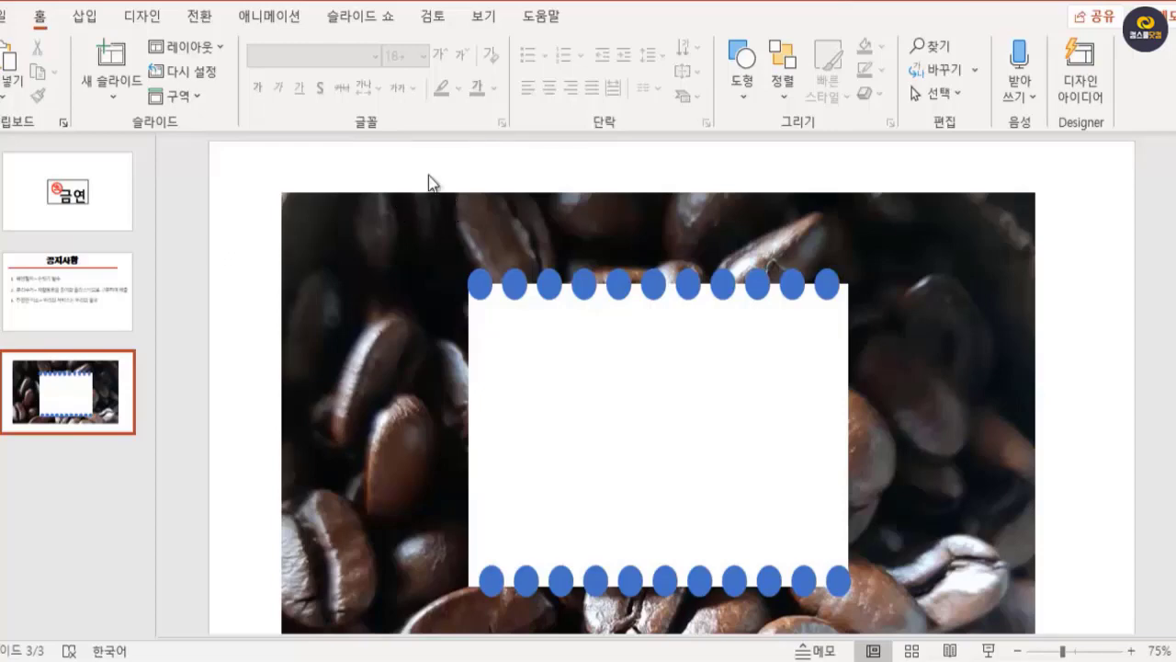
Step: Subtract the upper and lower rows of blue ovals from the white rectangle to give it scalloped edges
left_click_drag(392, 140, 424, 334)
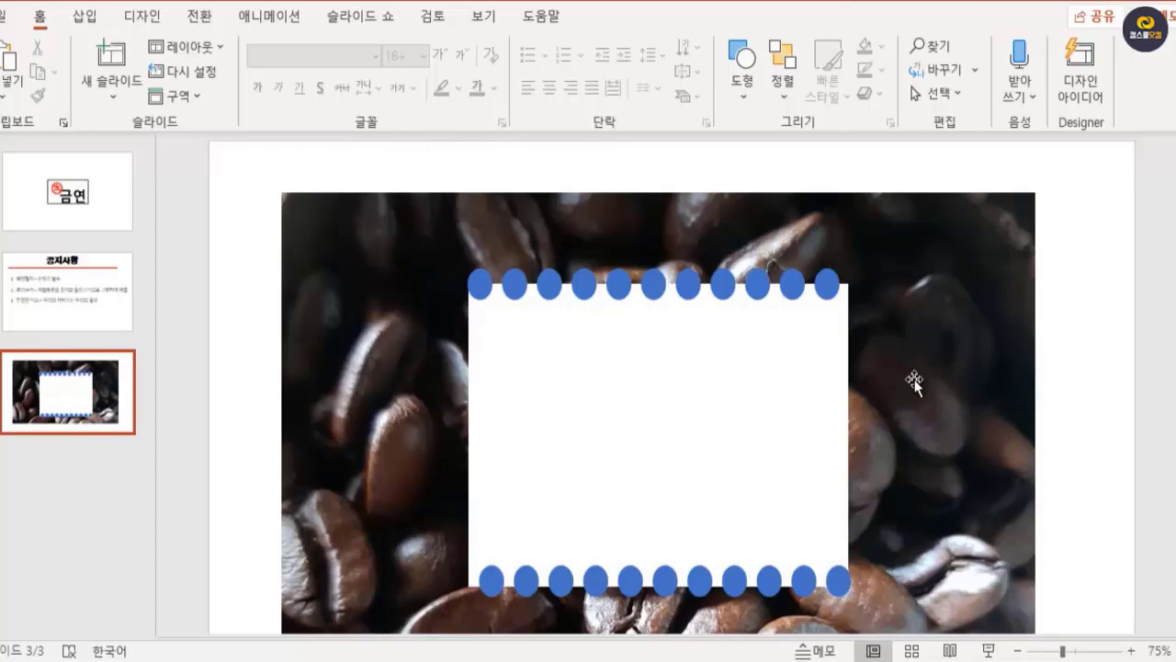
left_click(672, 401)
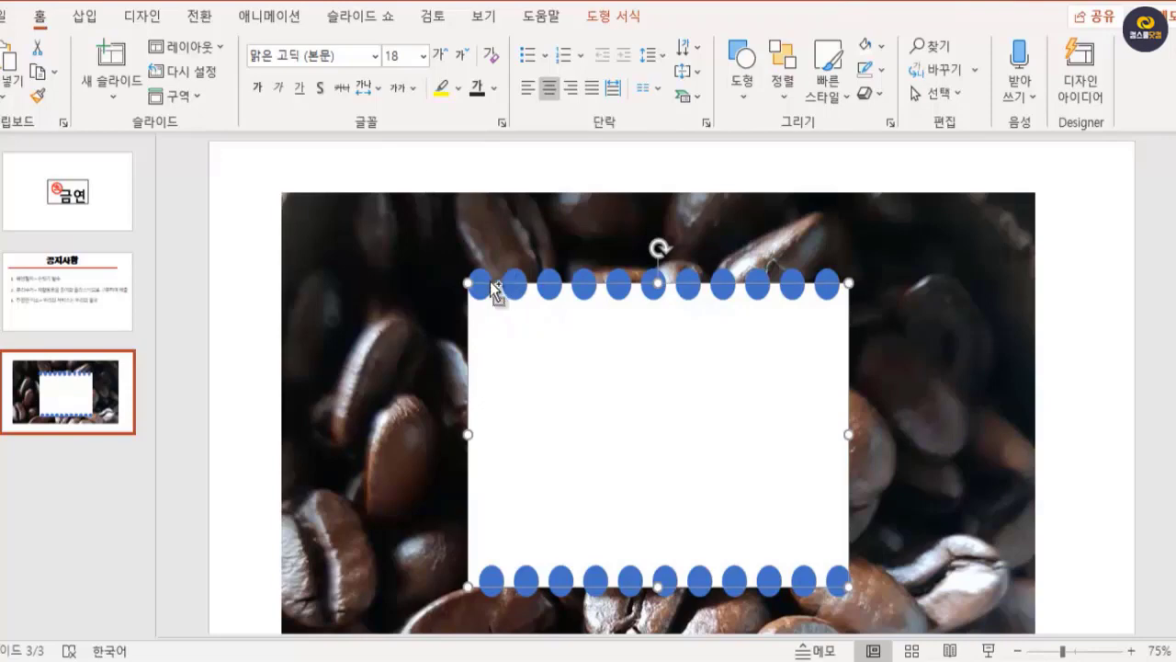
left_click_drag(410, 162, 989, 344)
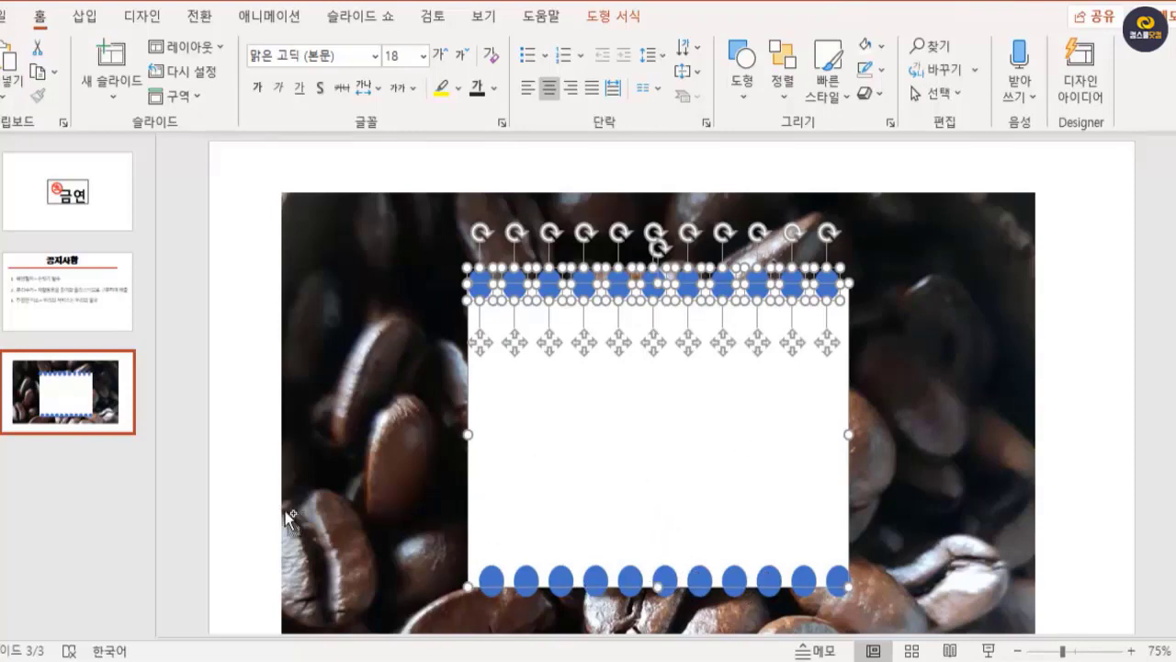
left_click_drag(251, 496, 929, 596)
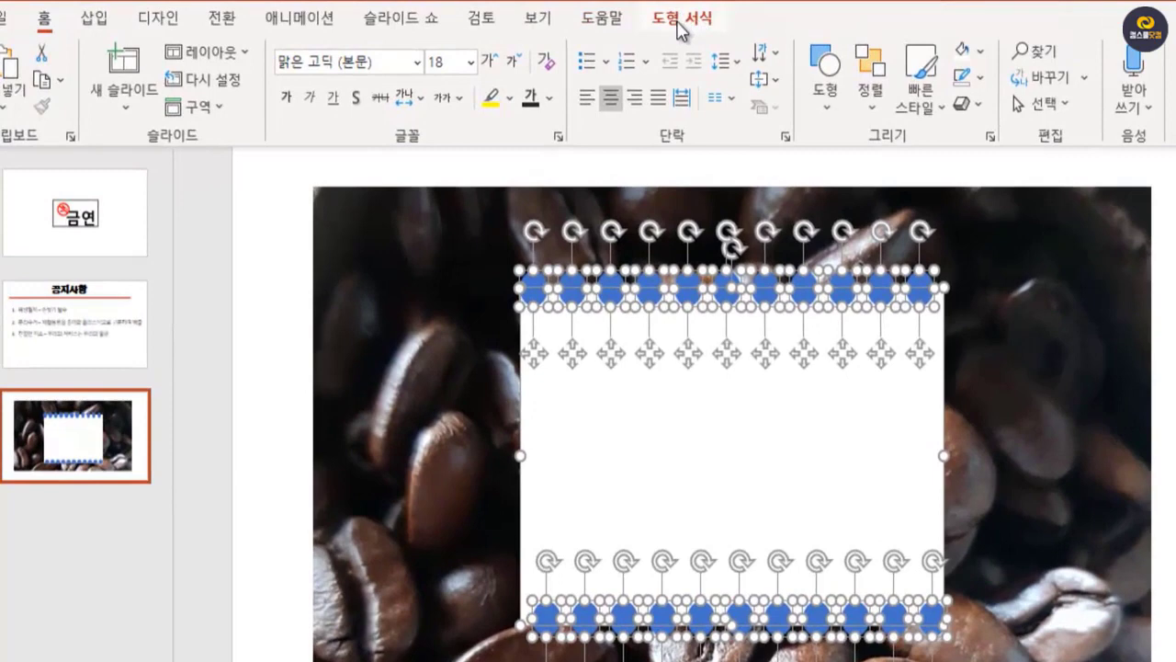
left_click(680, 22)
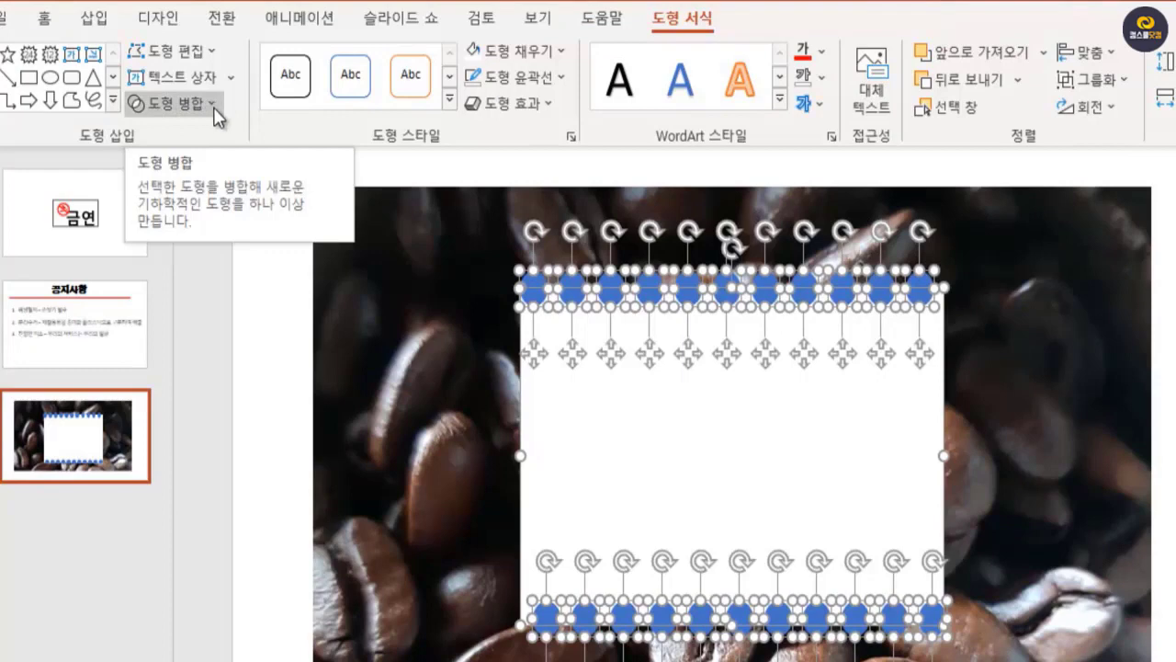
left_click(206, 102)
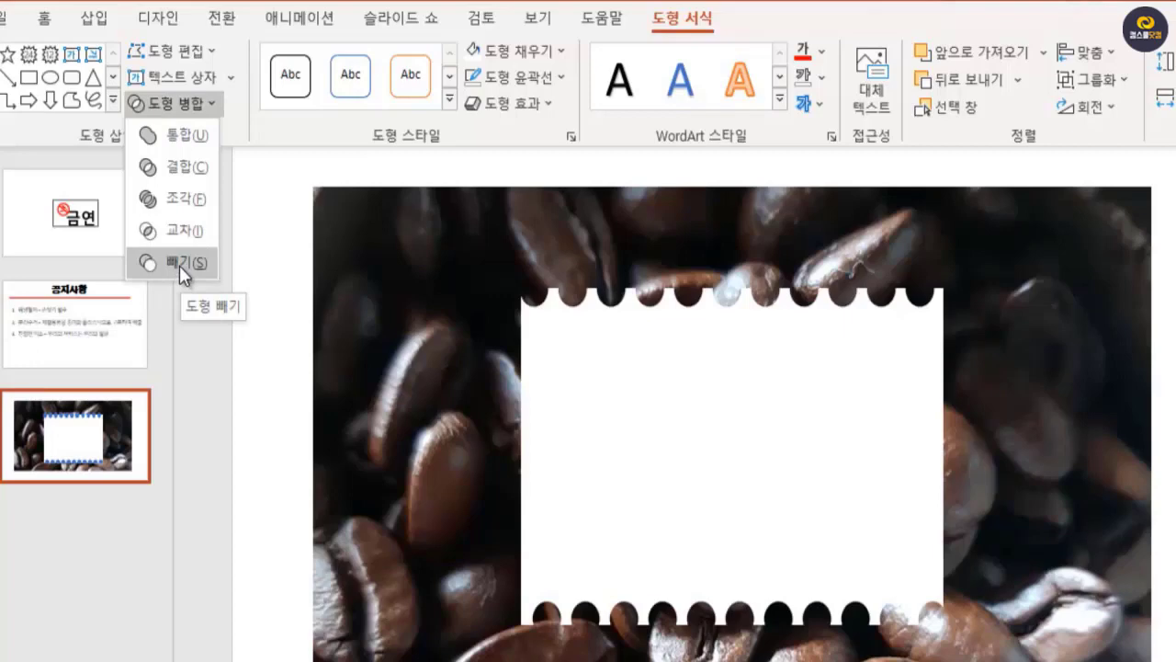
left_click(180, 263)
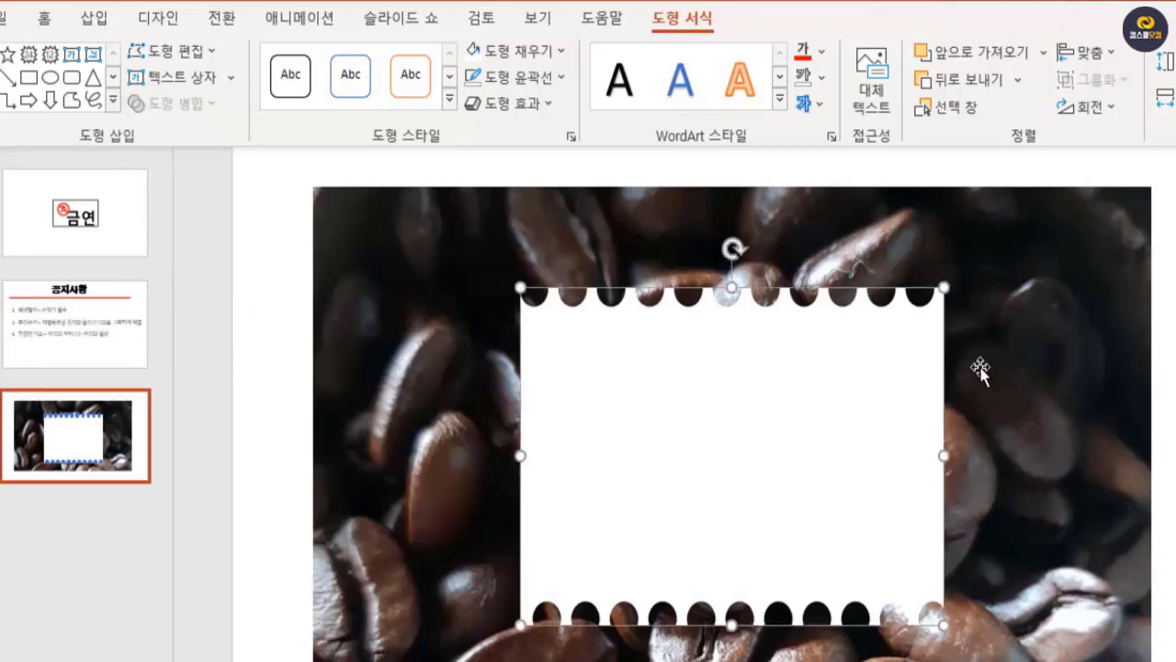
key("Escape")
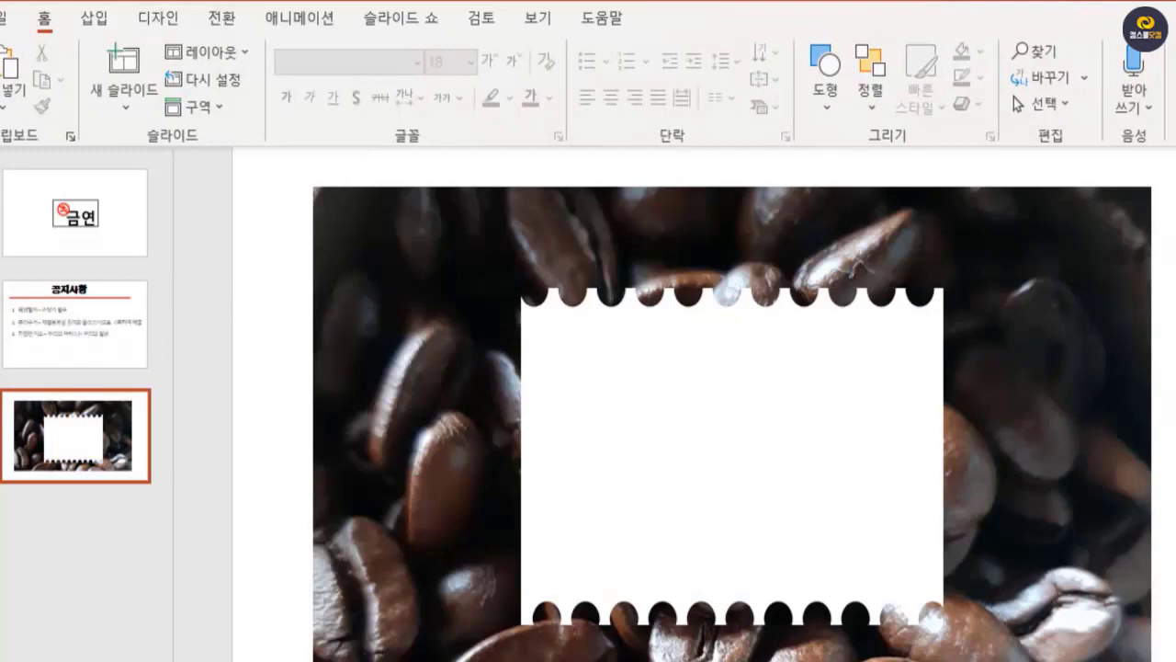
left_click(756, 386)
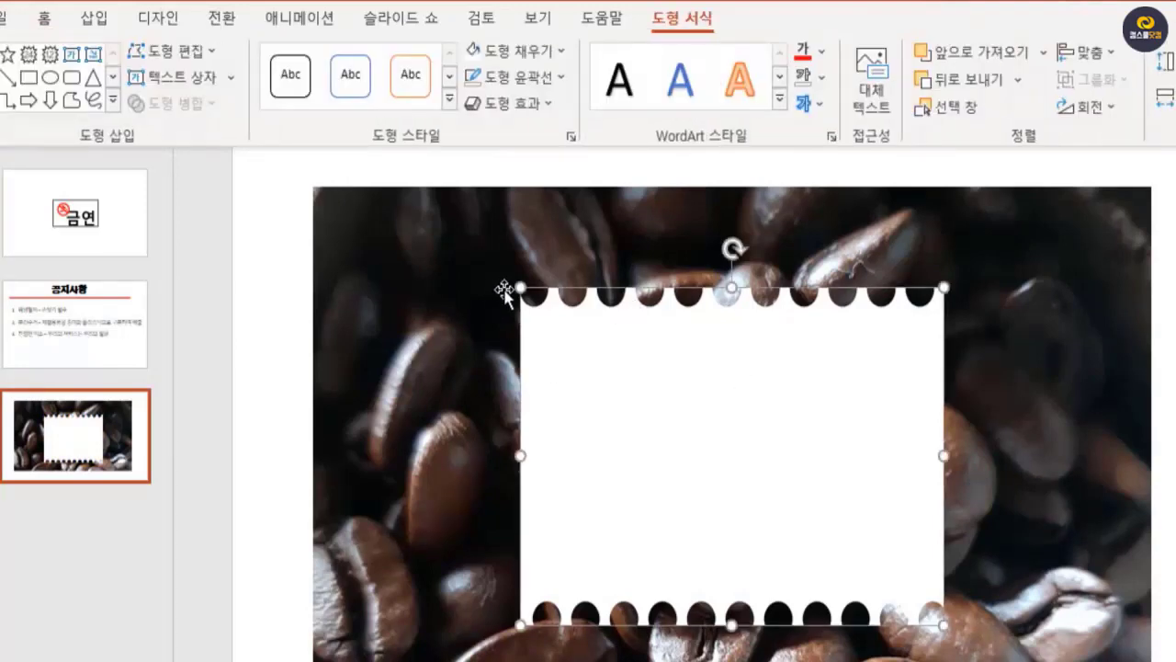
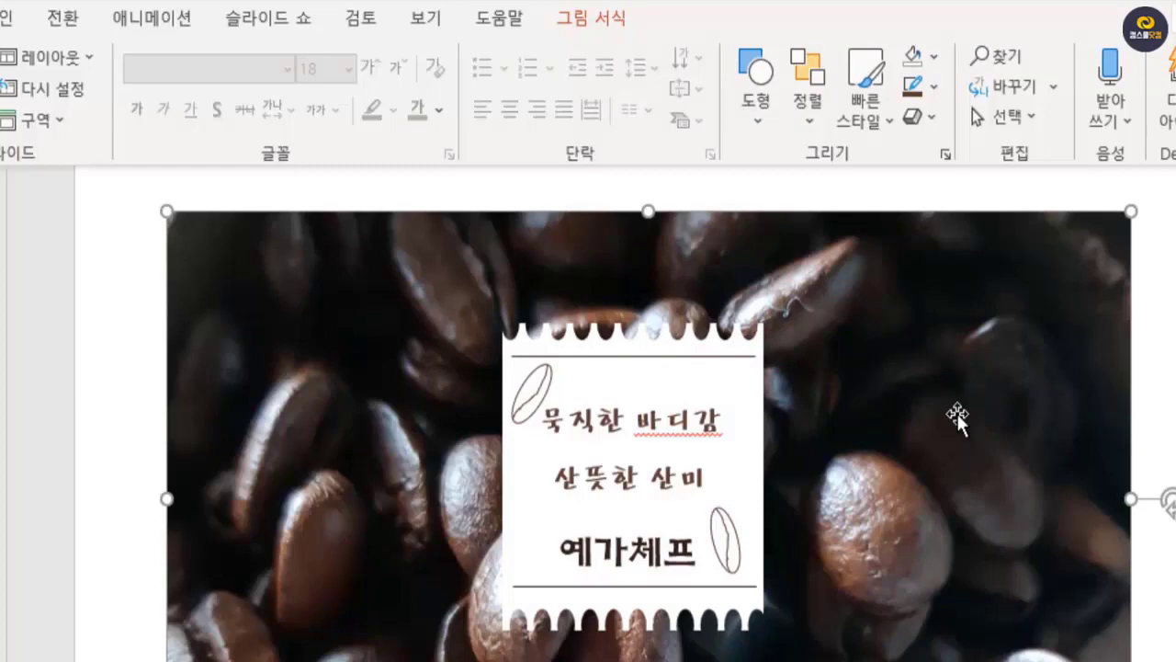
left_click(1172, 418)
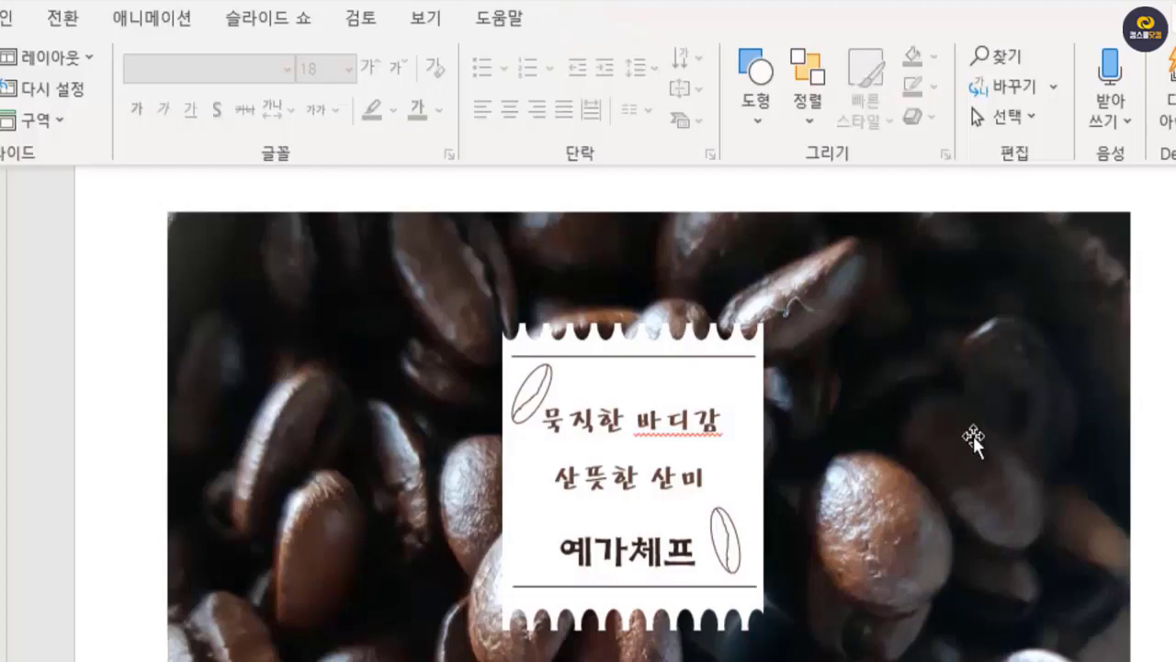
left_click(971, 400)
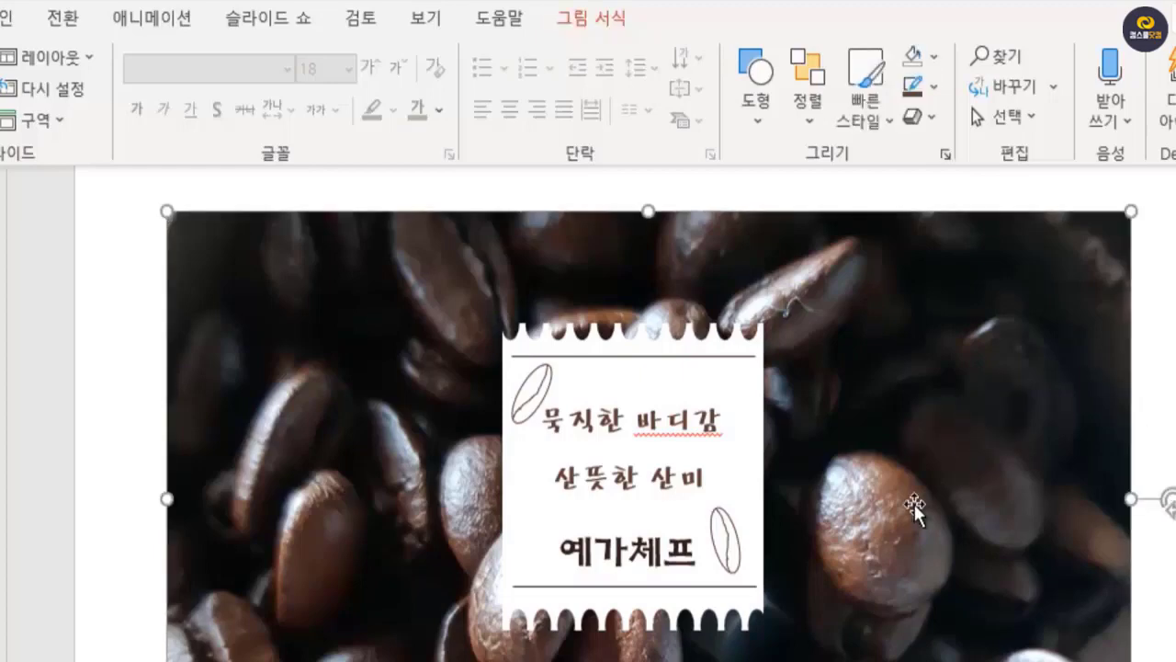
left_click(438, 194)
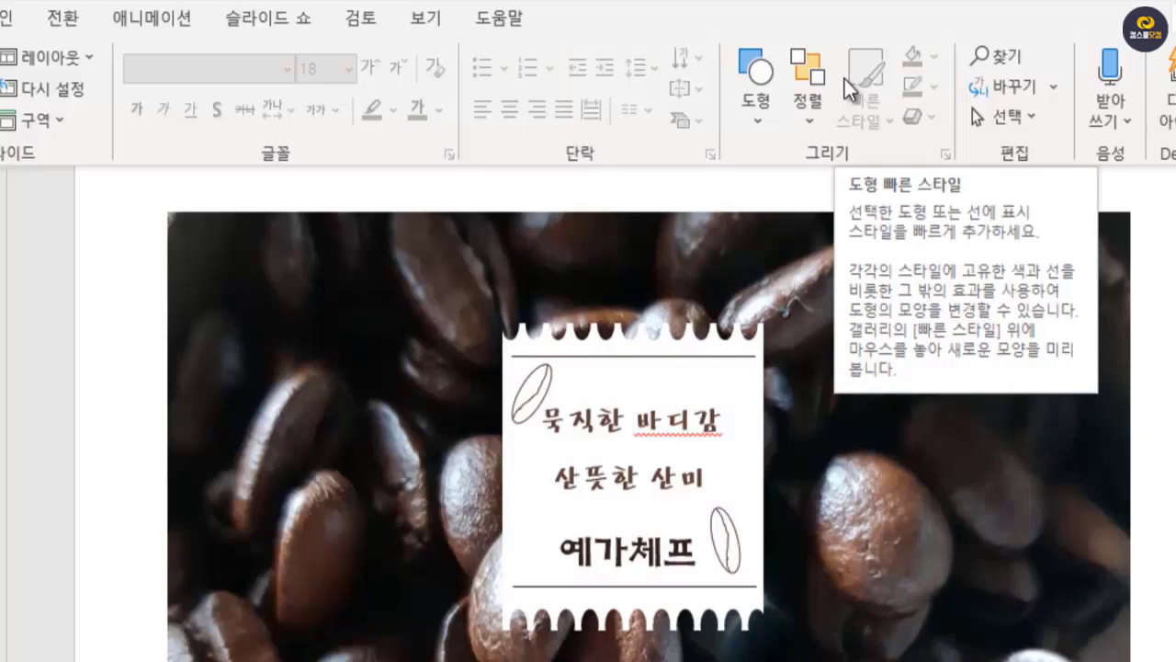
Step: Crop both sides of the coffee-bean picture, leaving it about 15.28 cm wide around the label
left_click(898, 543)
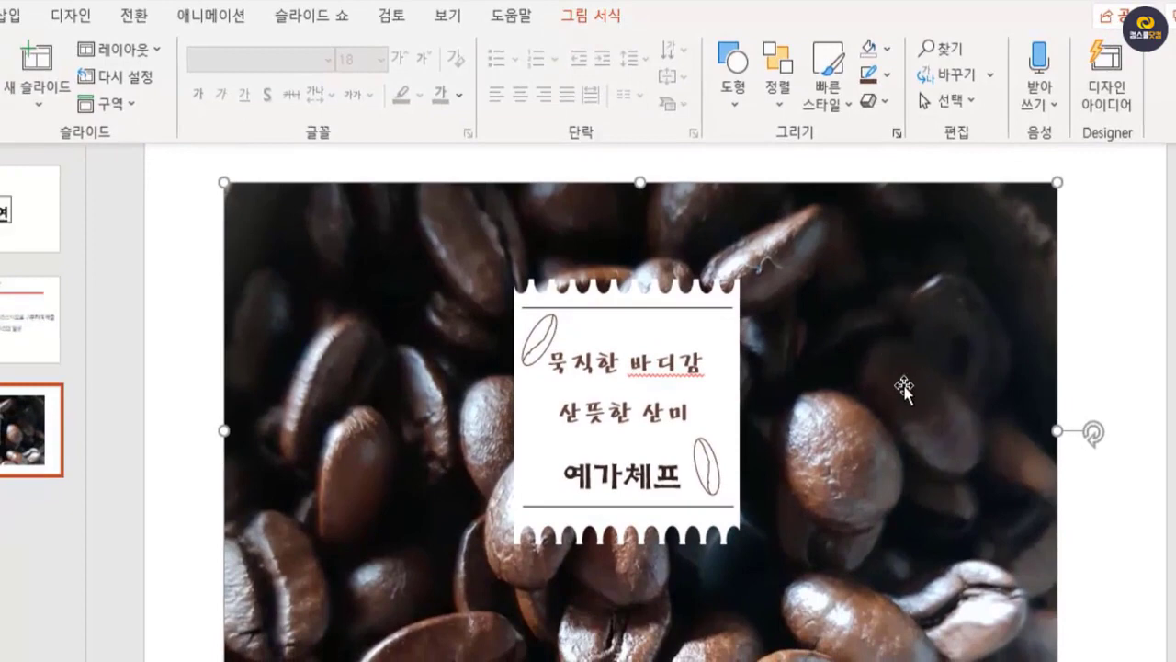
left_click(602, 20)
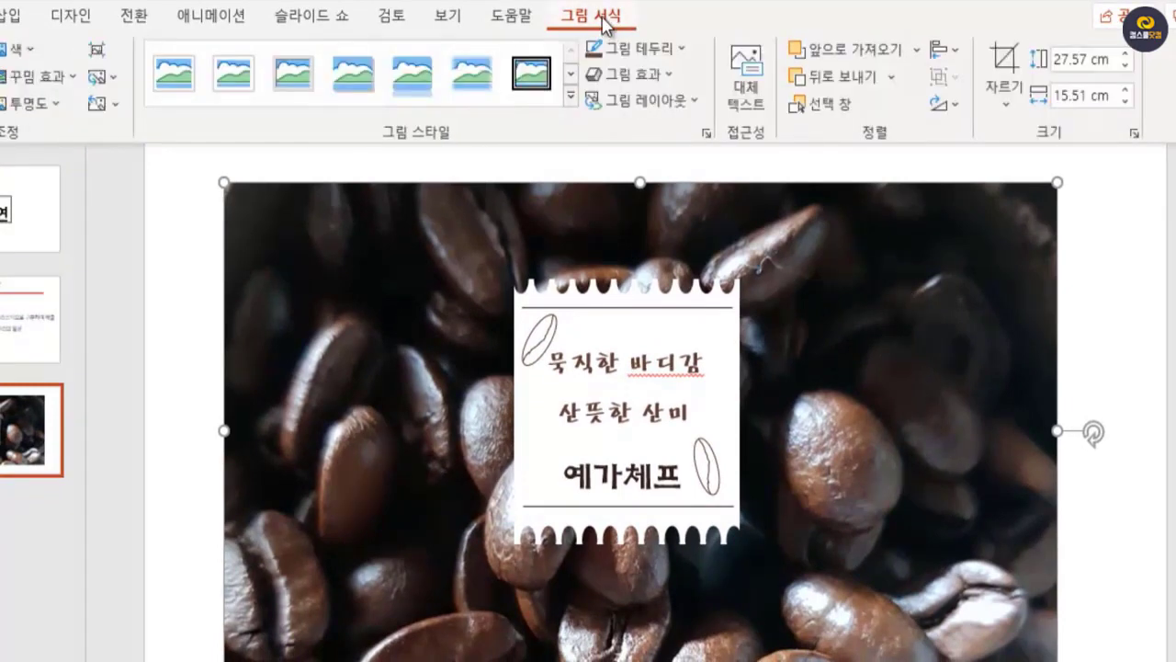
left_click(1004, 67)
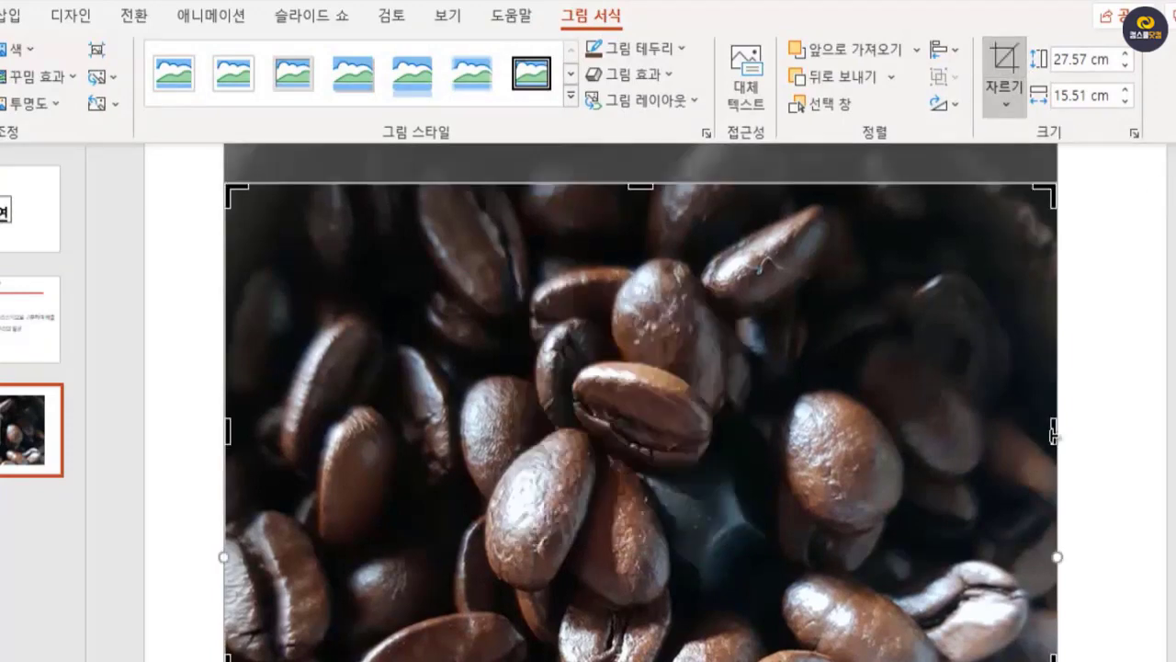
left_click_drag(1052, 434, 891, 434)
left_click_drag(226, 430, 452, 432)
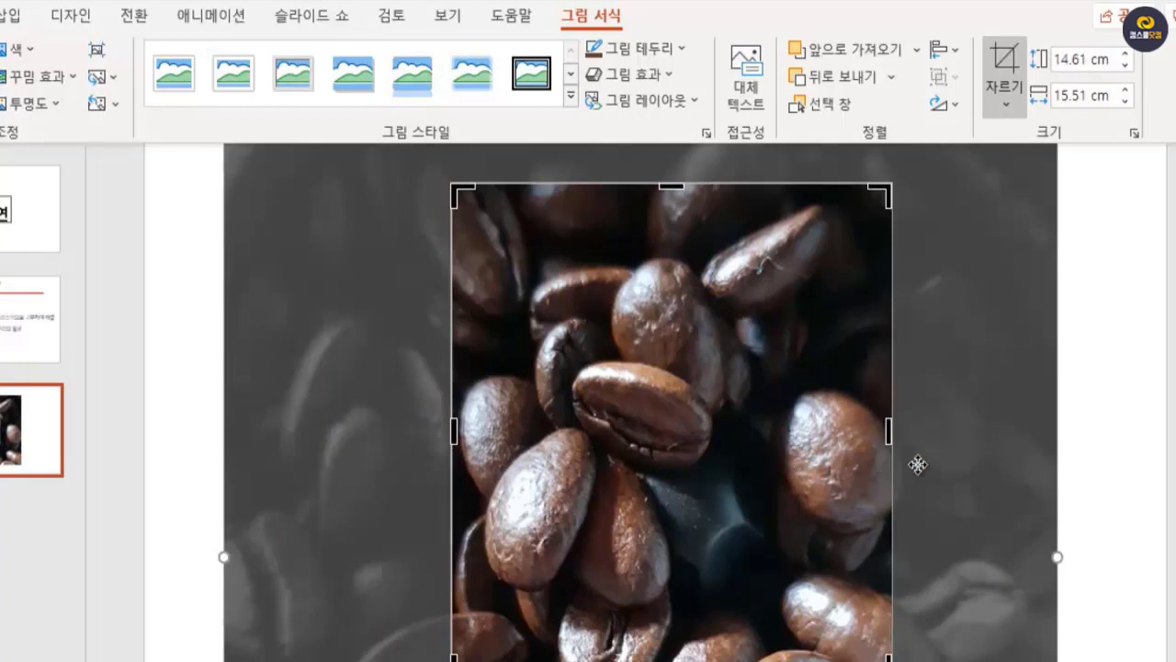
left_click_drag(889, 428, 910, 420)
left_click(1156, 476)
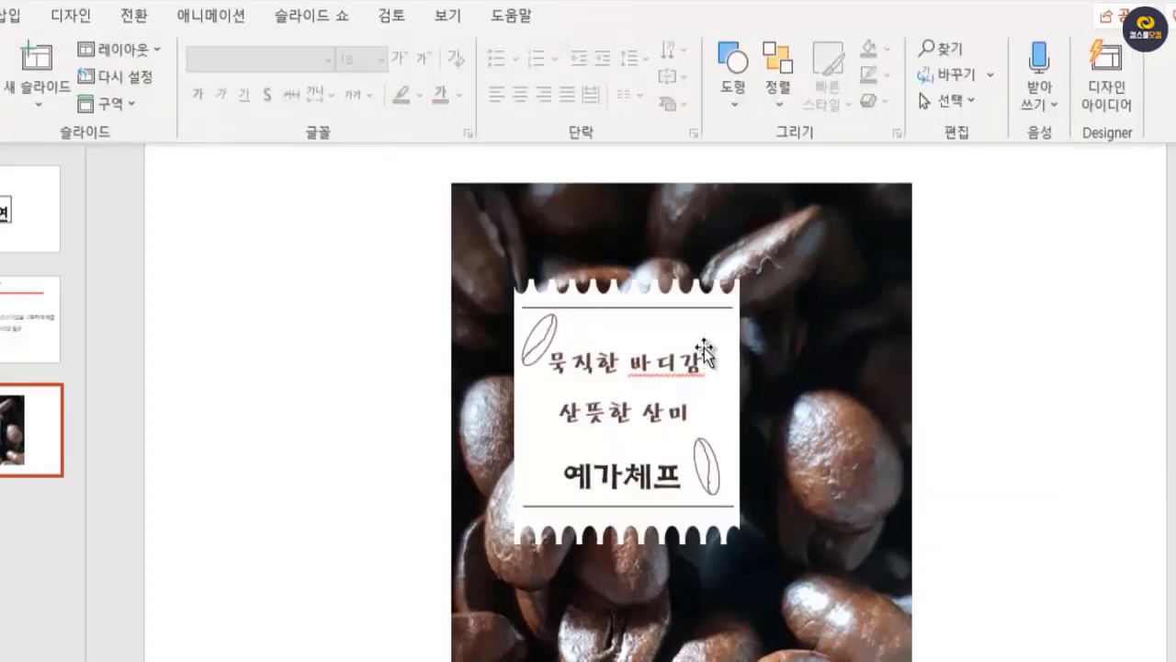
Step: Readjust the picture's crop, trimming its right side slightly and restoring some of its left side to centre the label
left_click(872, 480)
left_click(1092, 471)
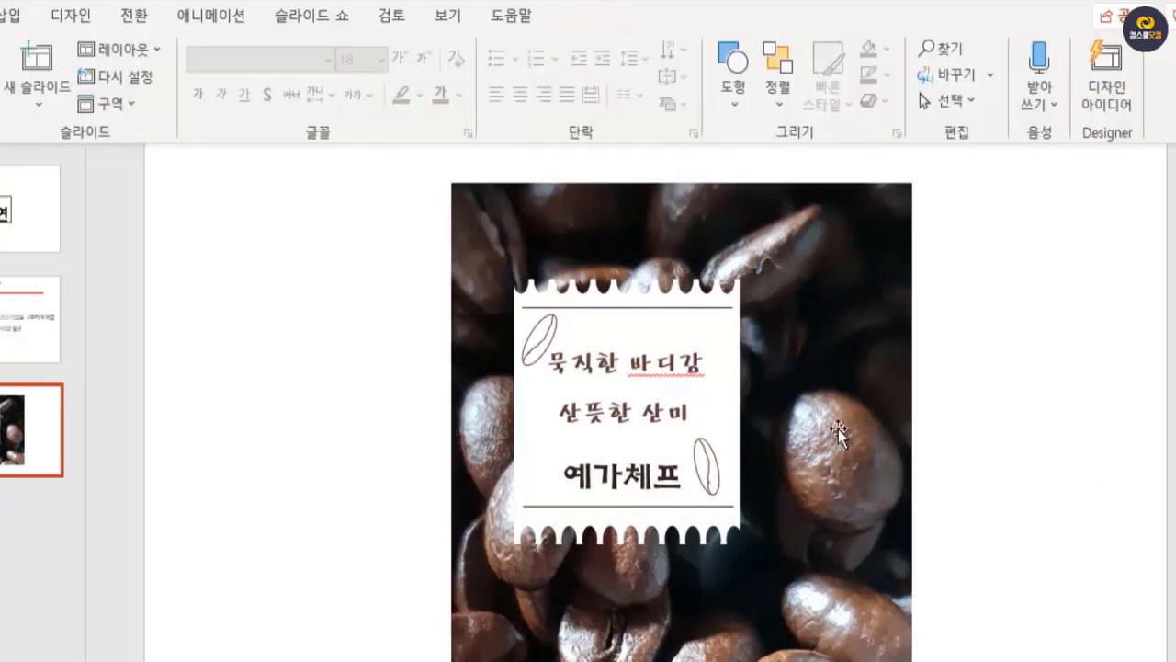
left_click(910, 439)
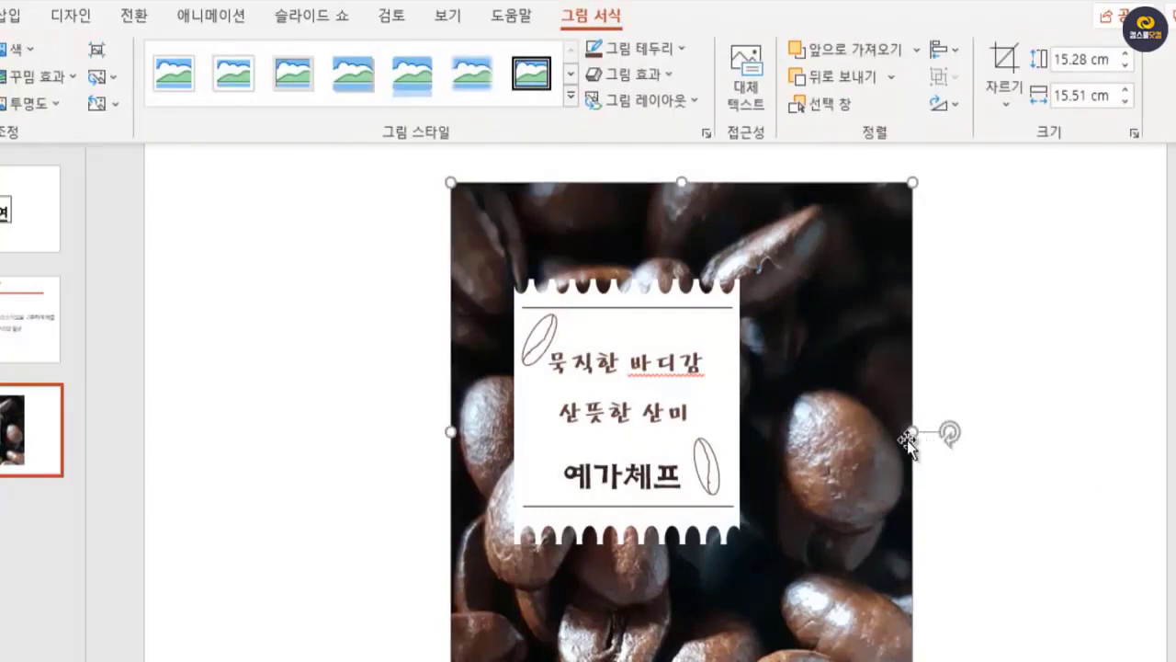
left_click(1004, 61)
left_click_drag(908, 428, 874, 428)
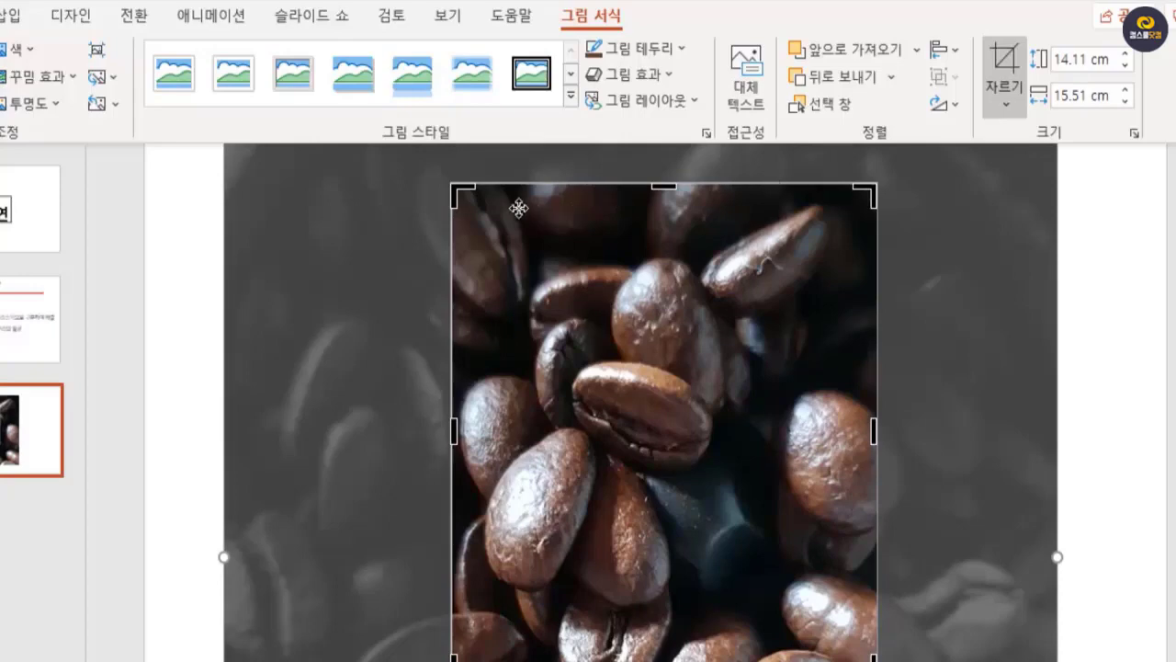
left_click_drag(454, 429, 414, 429)
left_click(1103, 434)
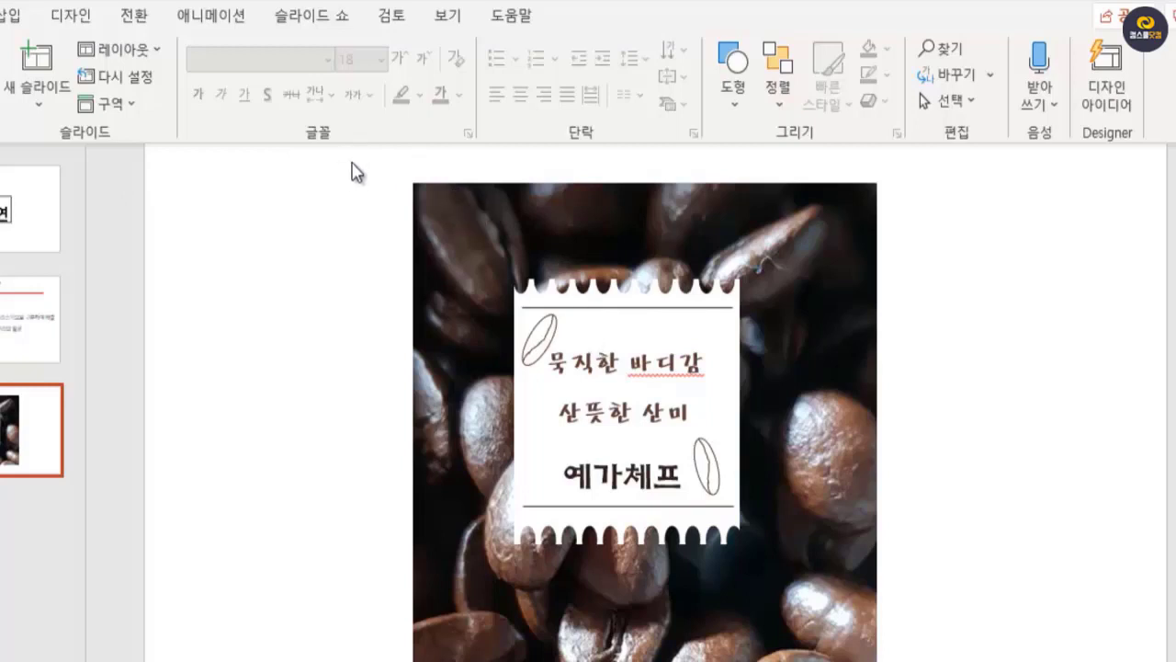
Step: Select the coffee-bean picture together with all the label's shapes and texts and start saving them as a picture
scroll(370, 161, "up", 1)
mouse_move(643, 189)
left_mouse_down()
mouse_move(934, 264)
mouse_move(965, 289)
mouse_move(978, 411)
mouse_move(961, 660)
left_mouse_up()
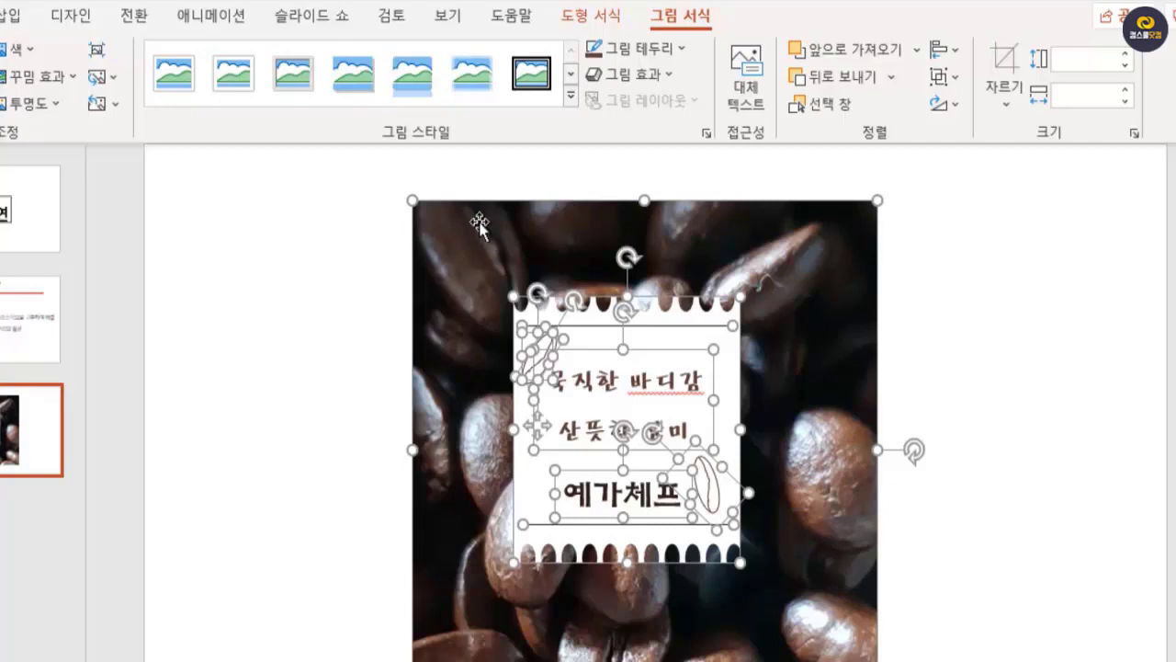
right_click(529, 230)
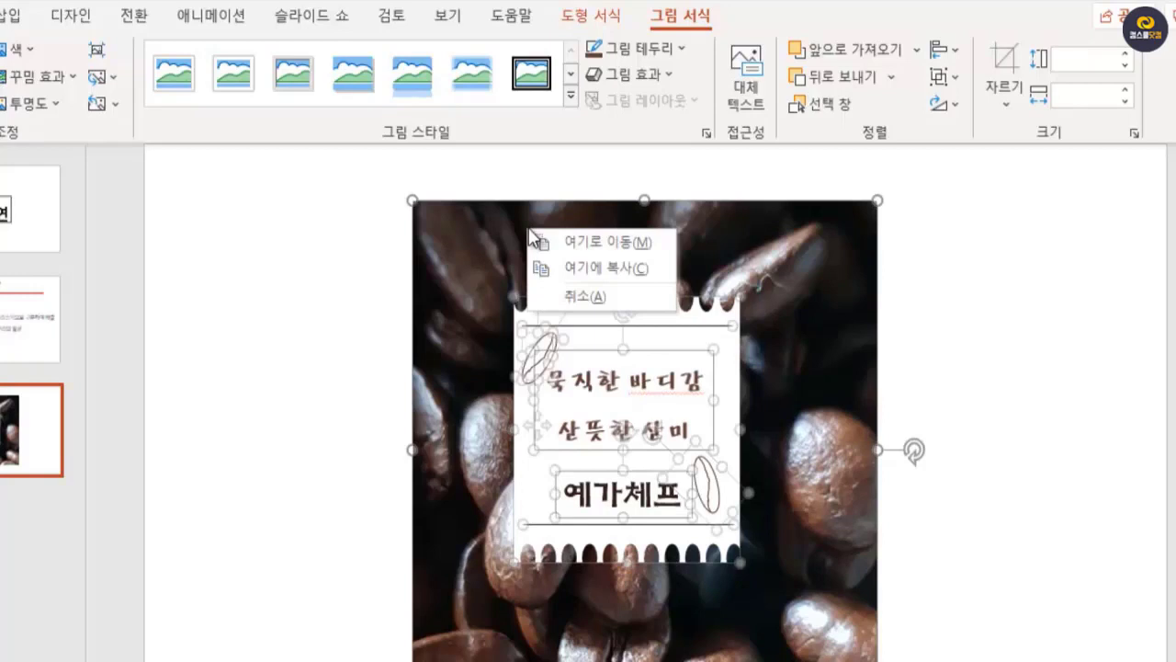
right_click(481, 233)
right_click(482, 232)
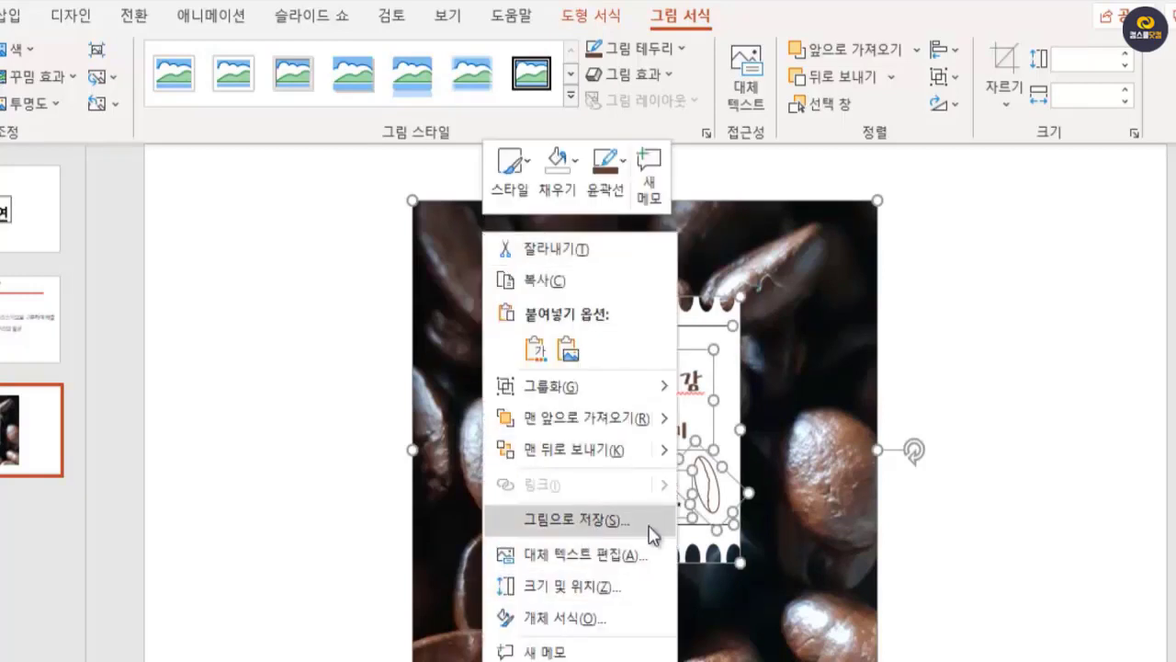
left_click(588, 521)
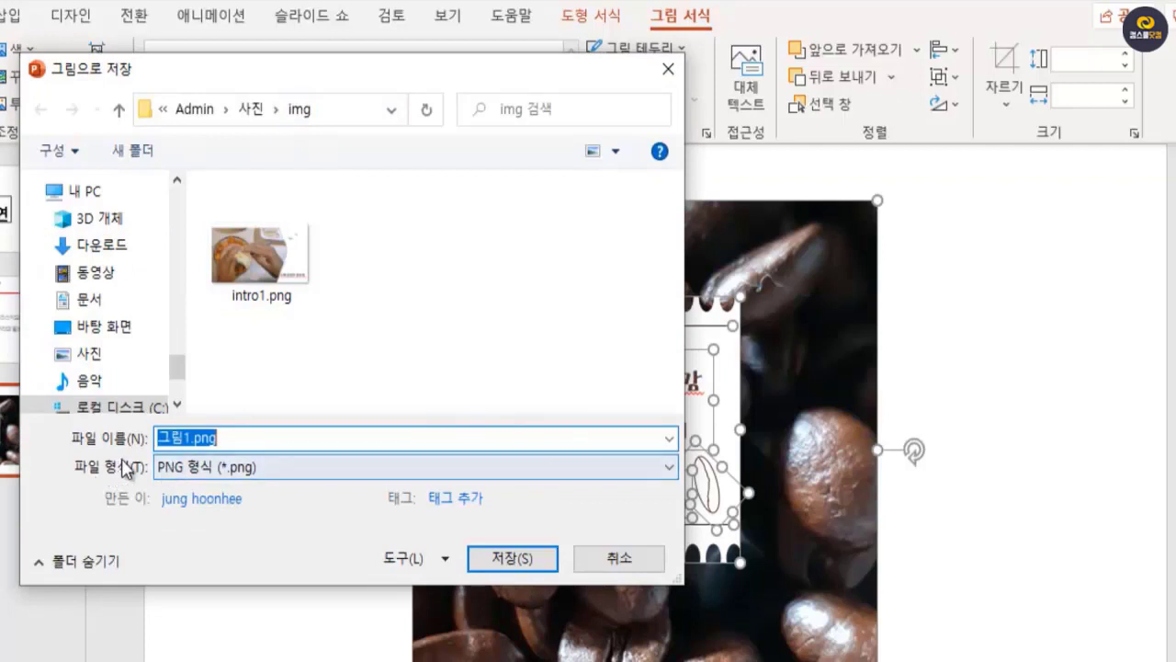
Step: Save the selected objects in the img folder as a JPEG image named 커피
left_click(299, 467)
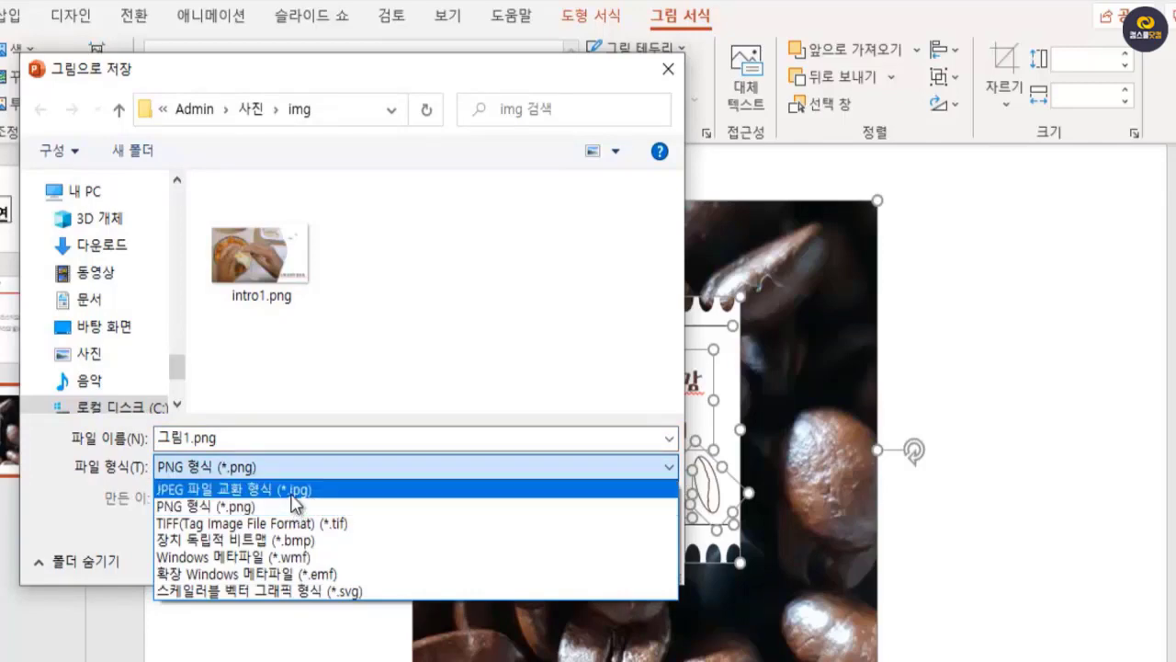
left_click(294, 497)
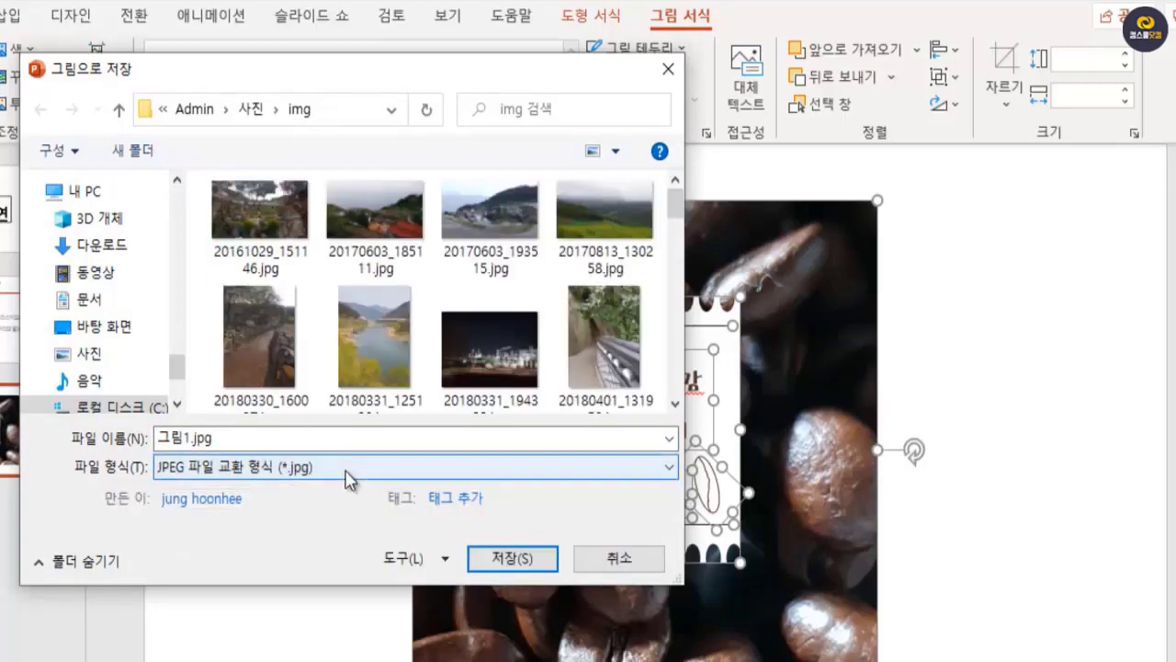
double_click(241, 438)
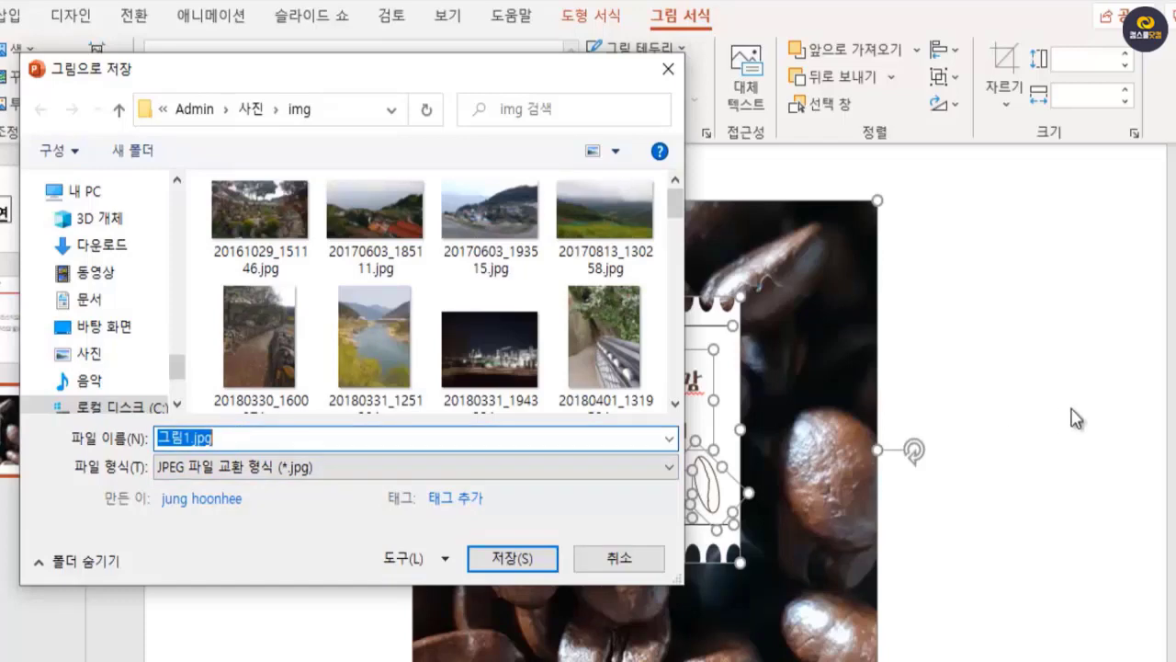
type("ㅋ")
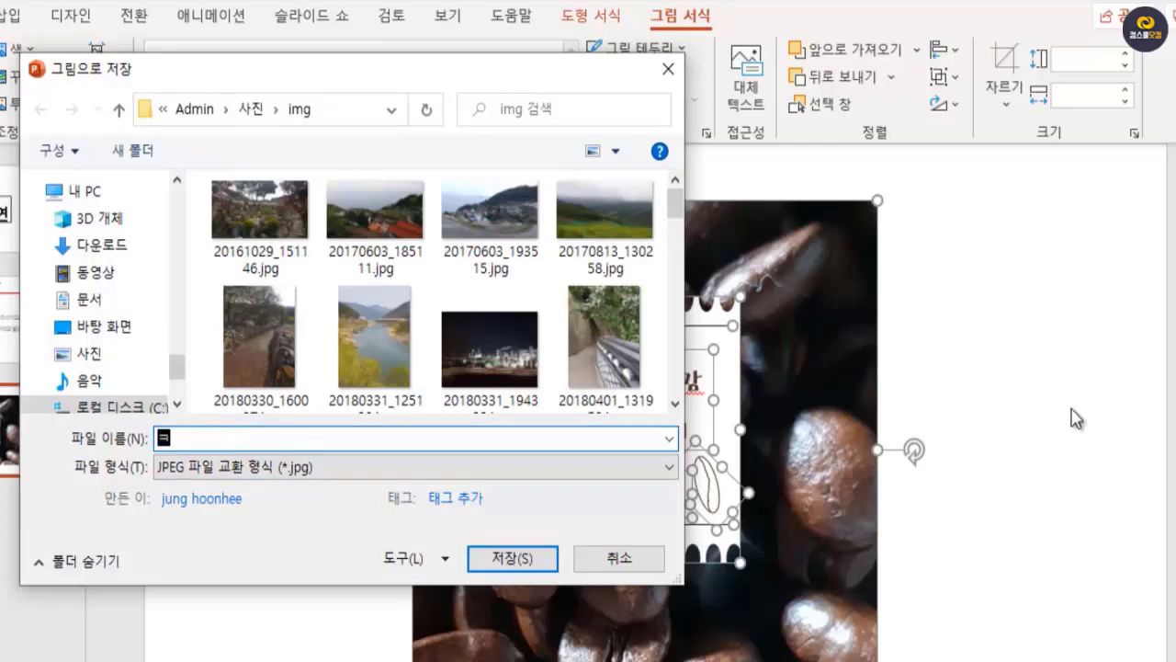
type("ㅓㅍㅣ")
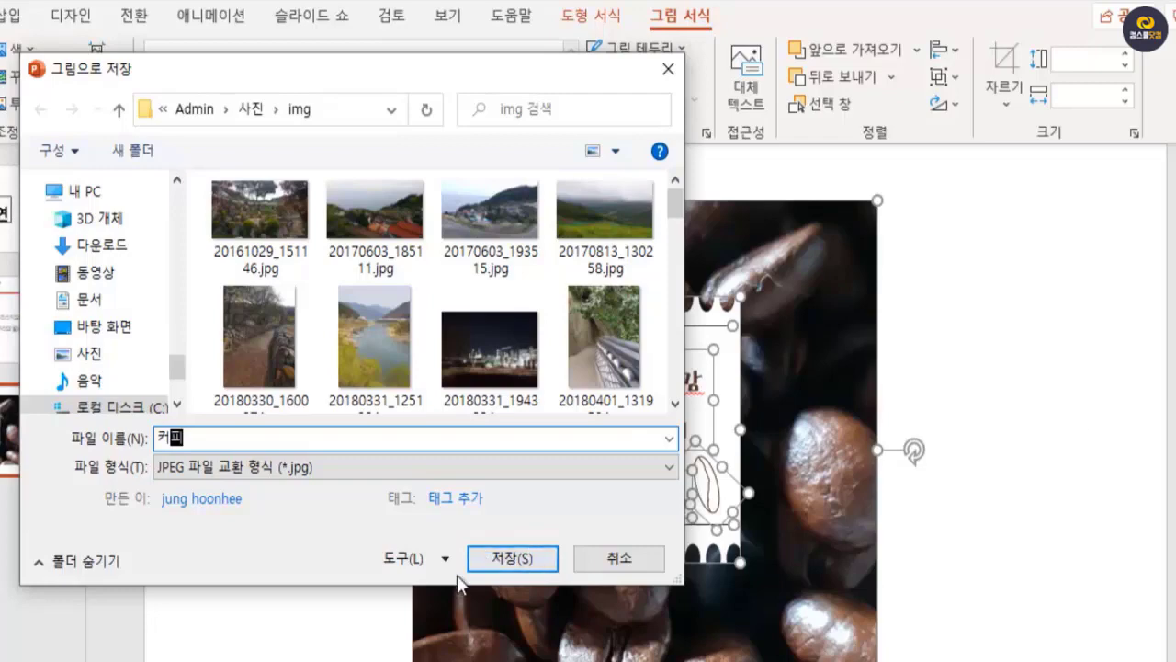
left_click(517, 558)
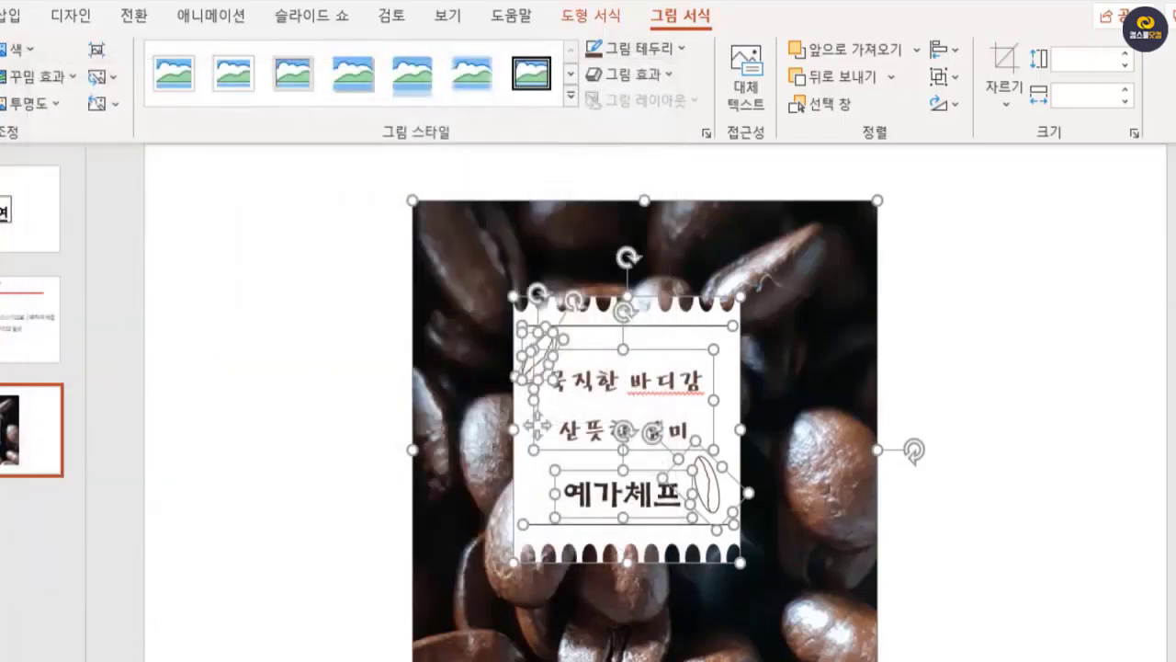
left_click(1048, 342)
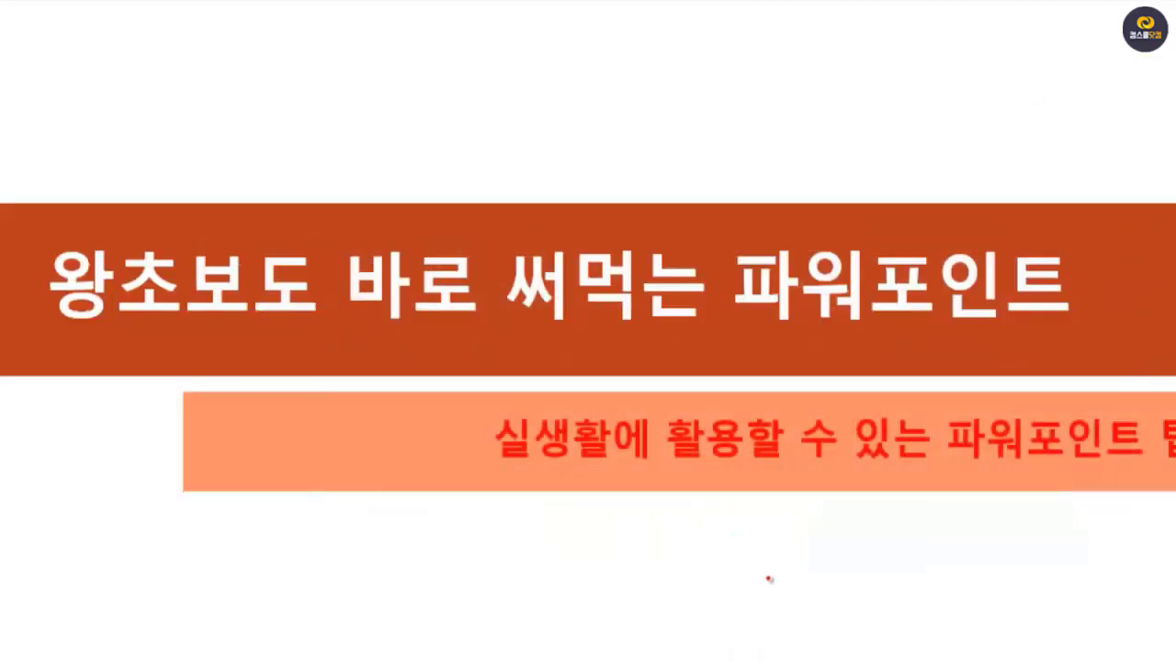
right_click(676, 602)
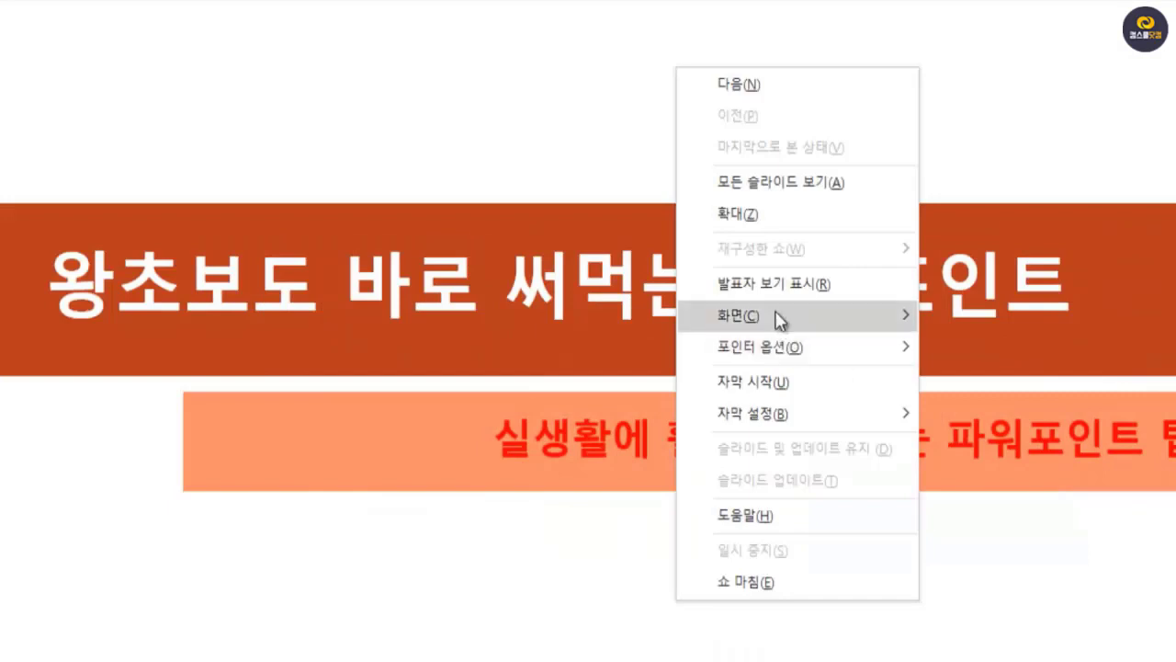
mouse_move(778, 320)
left_click(952, 484)
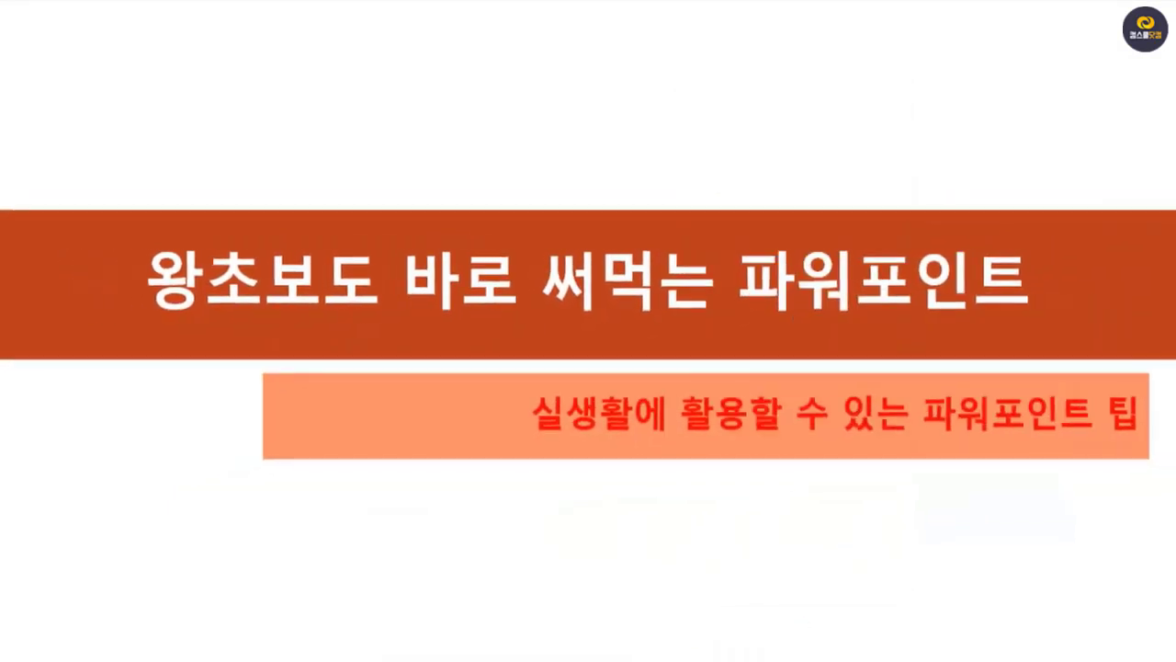
Step: Switch to File Explorer, open the img folder and view the saved 커피.jpg picture
key("super+e")
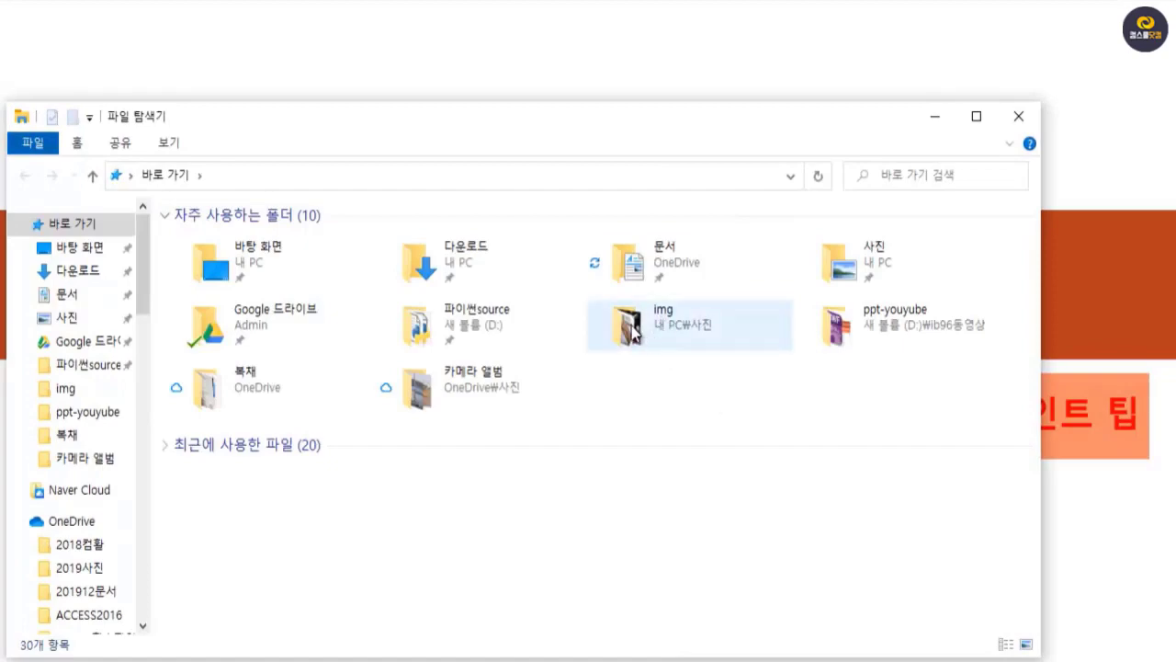
double_click(660, 317)
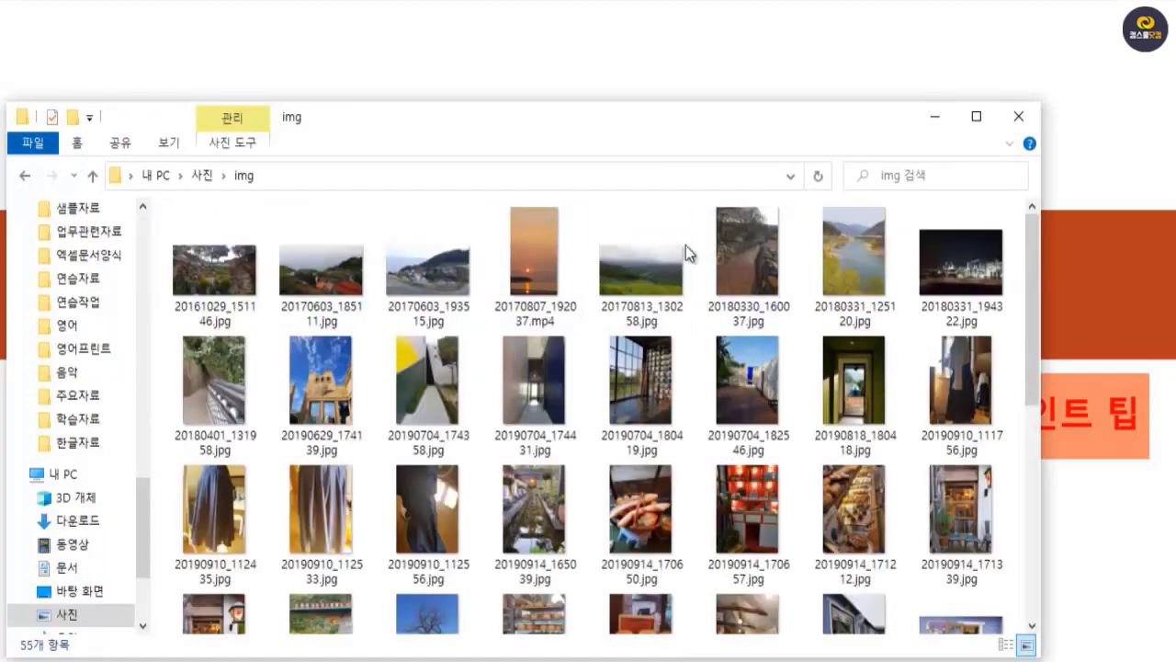
scroll(862, 393, "down", 5)
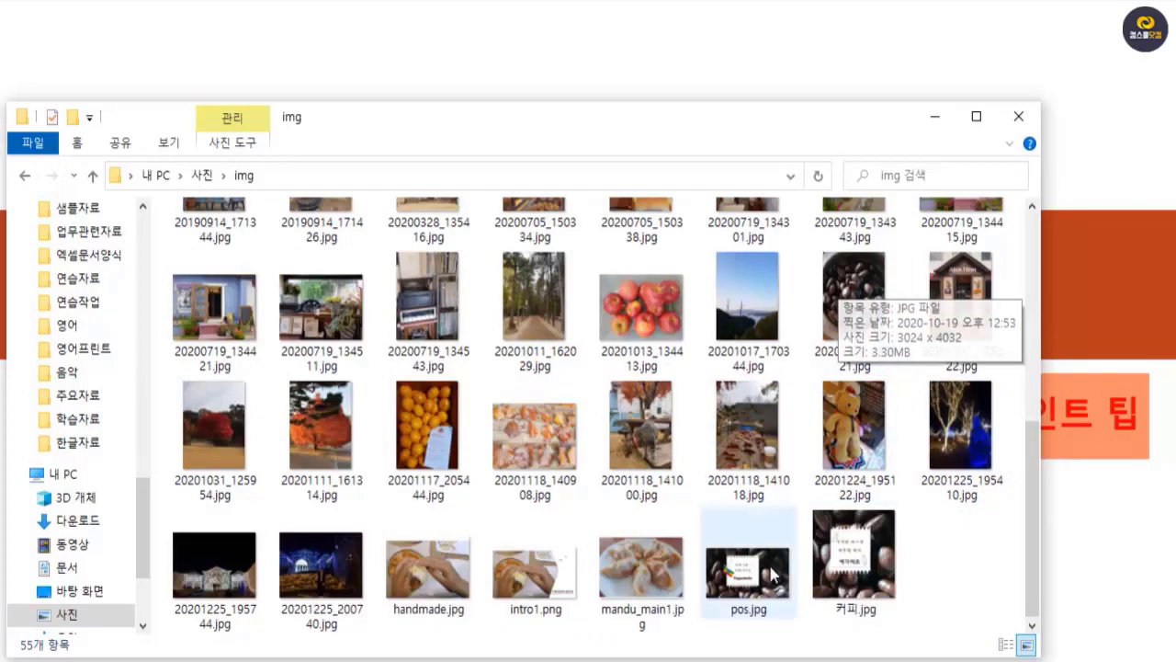
left_click(855, 570)
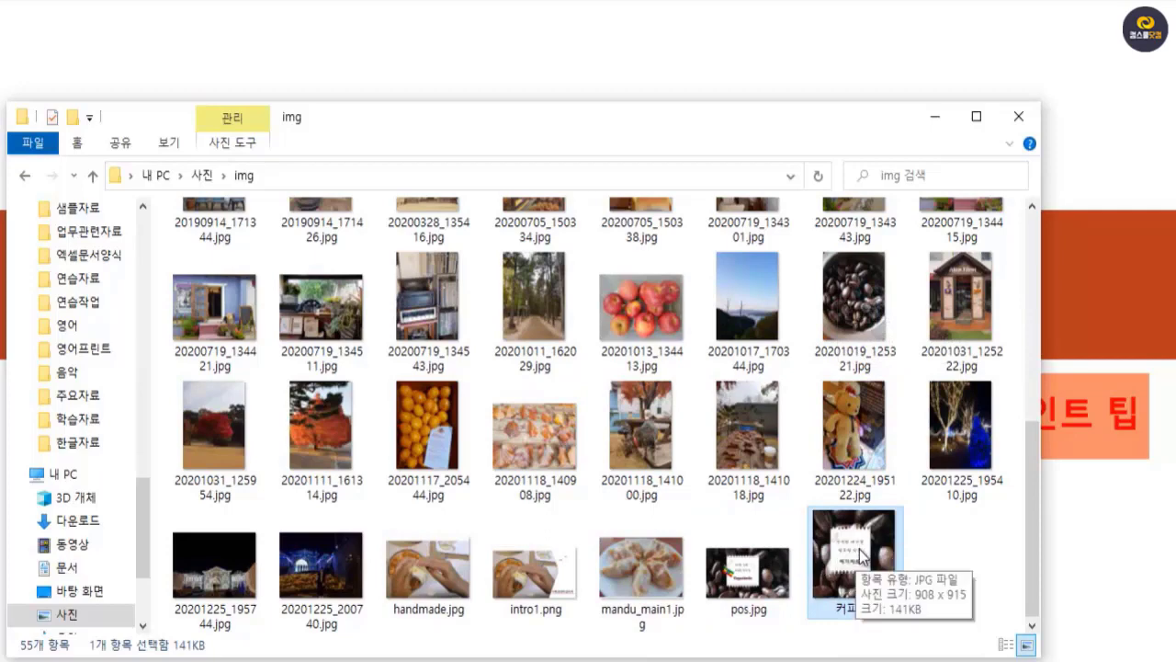
double_click(850, 546)
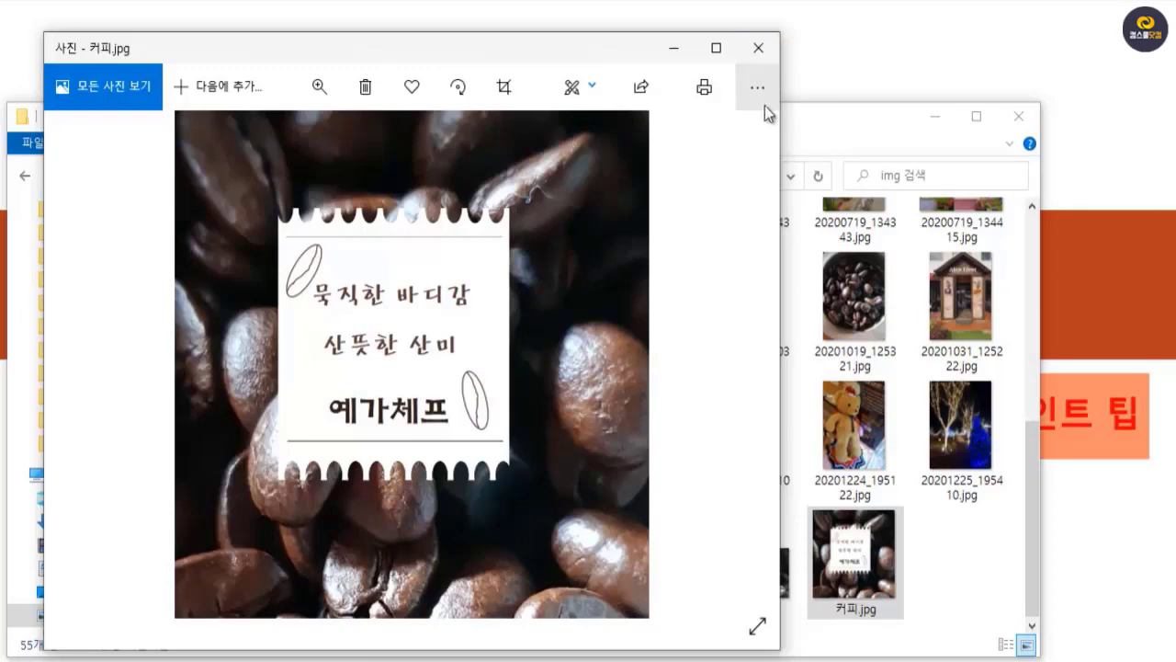
left_click(759, 53)
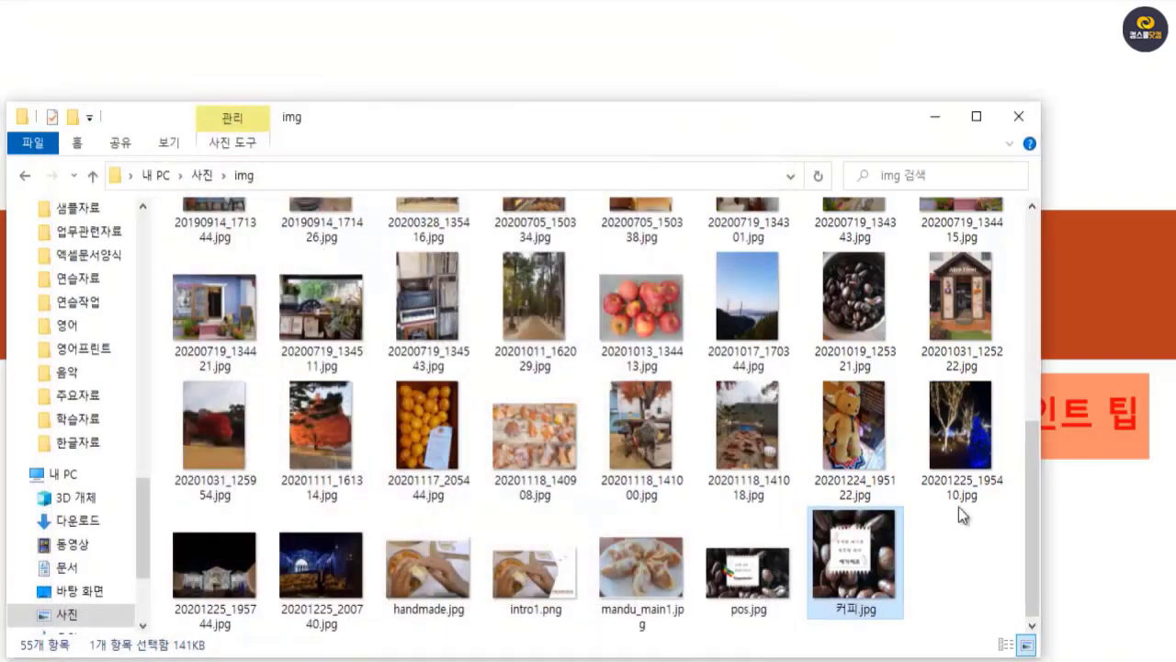
Step: View the original coffee-bean photo 20201019_125321.jpg, compare it with 커피.jpg, and close the img folder
left_click(861, 307)
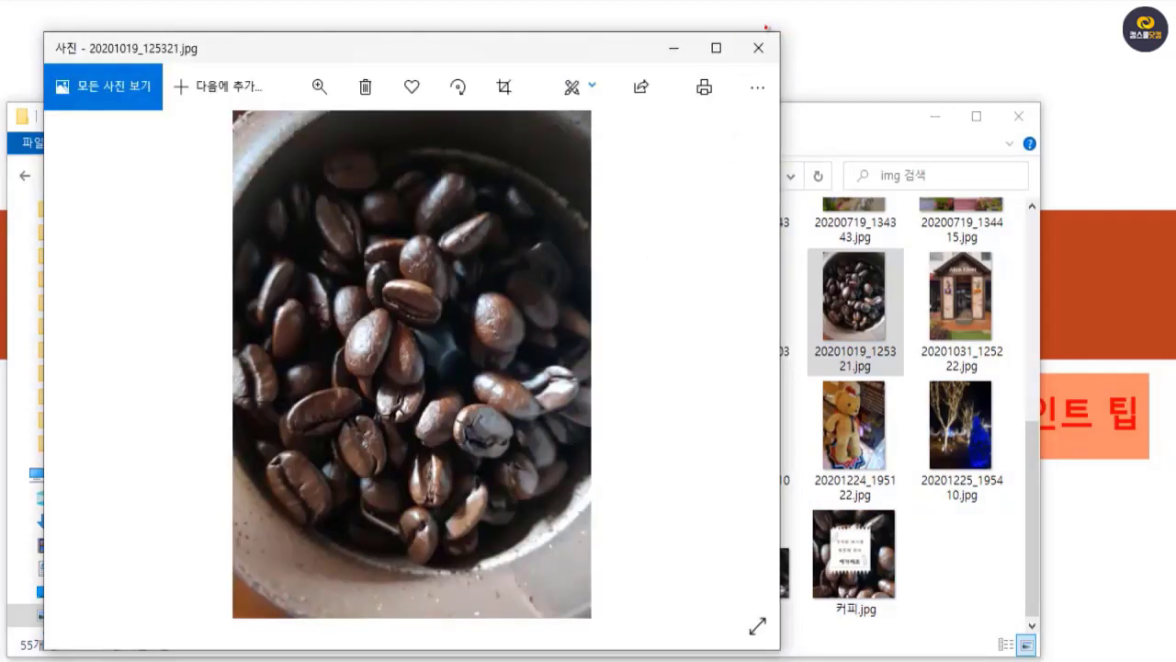
left_click(758, 48)
double_click(847, 558)
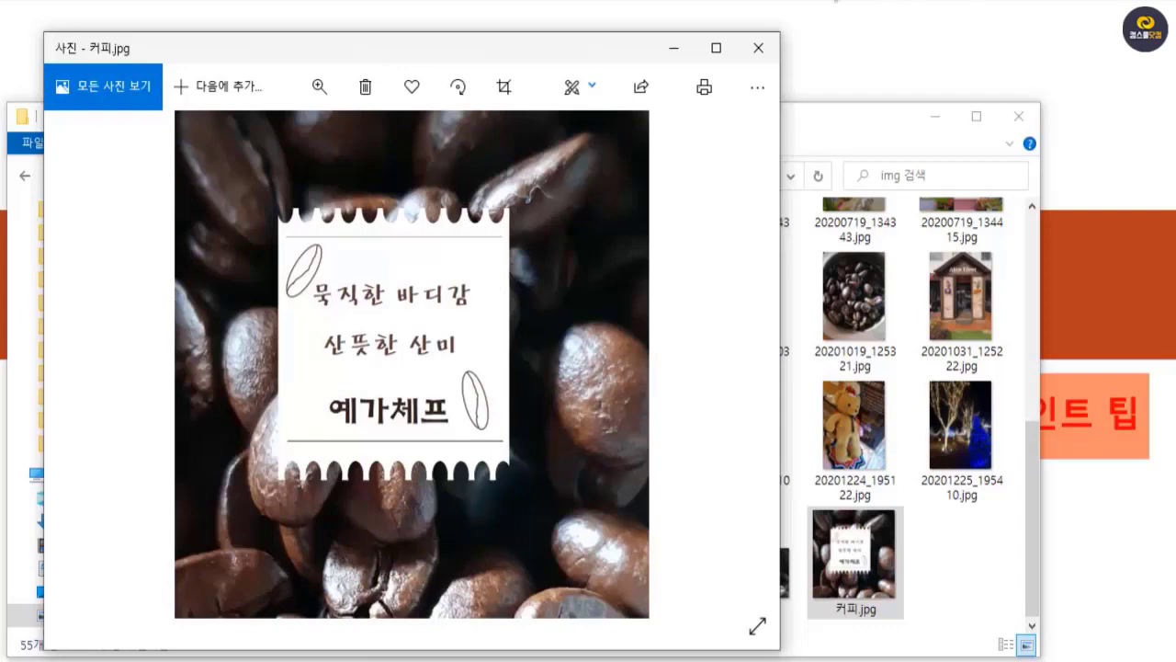
left_click(759, 48)
left_click(1022, 117)
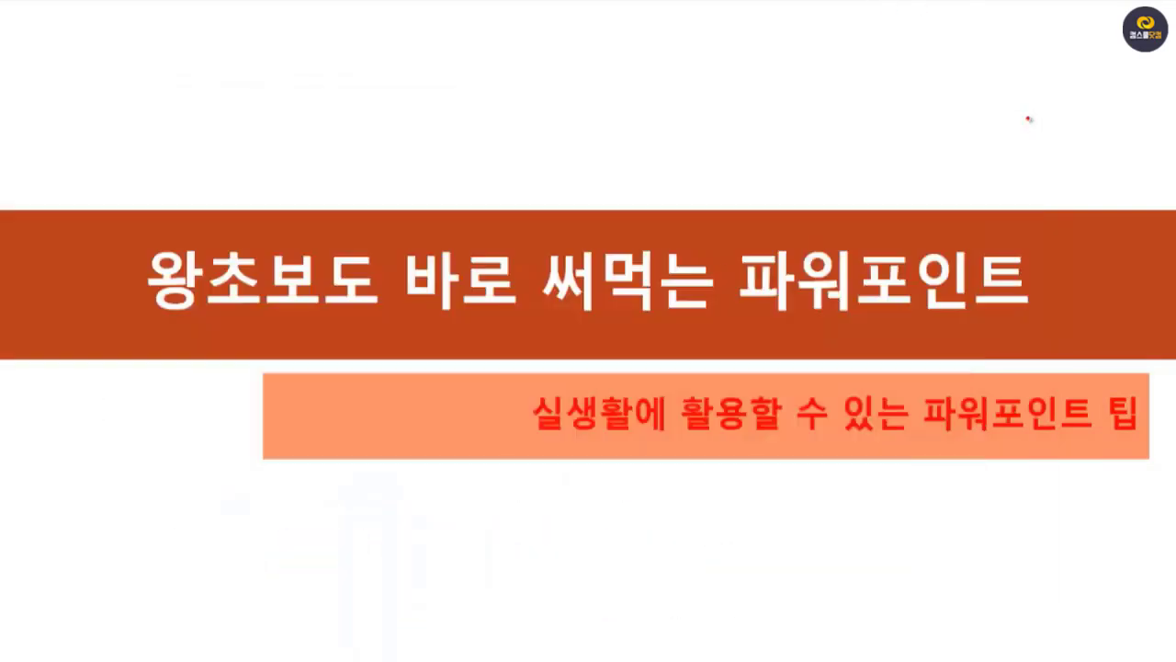